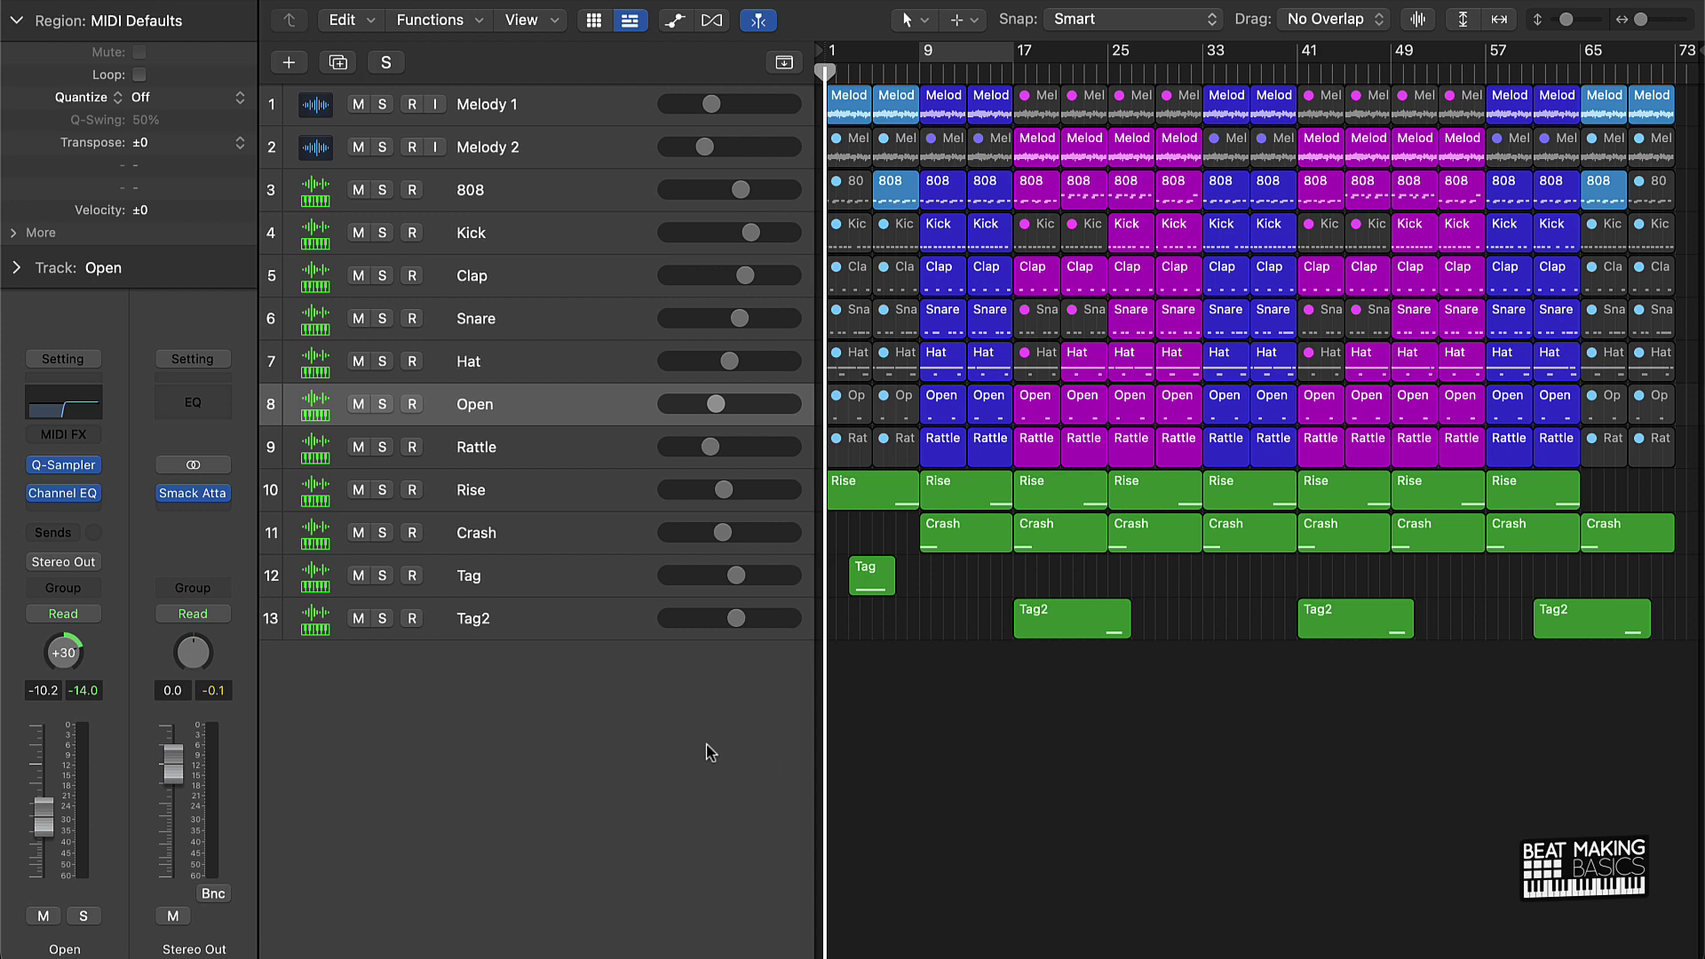
# Step: Select the Tag and Tag2 tracks' regions, then deselect the Tag2 regions
pyautogui.click(539, 633)
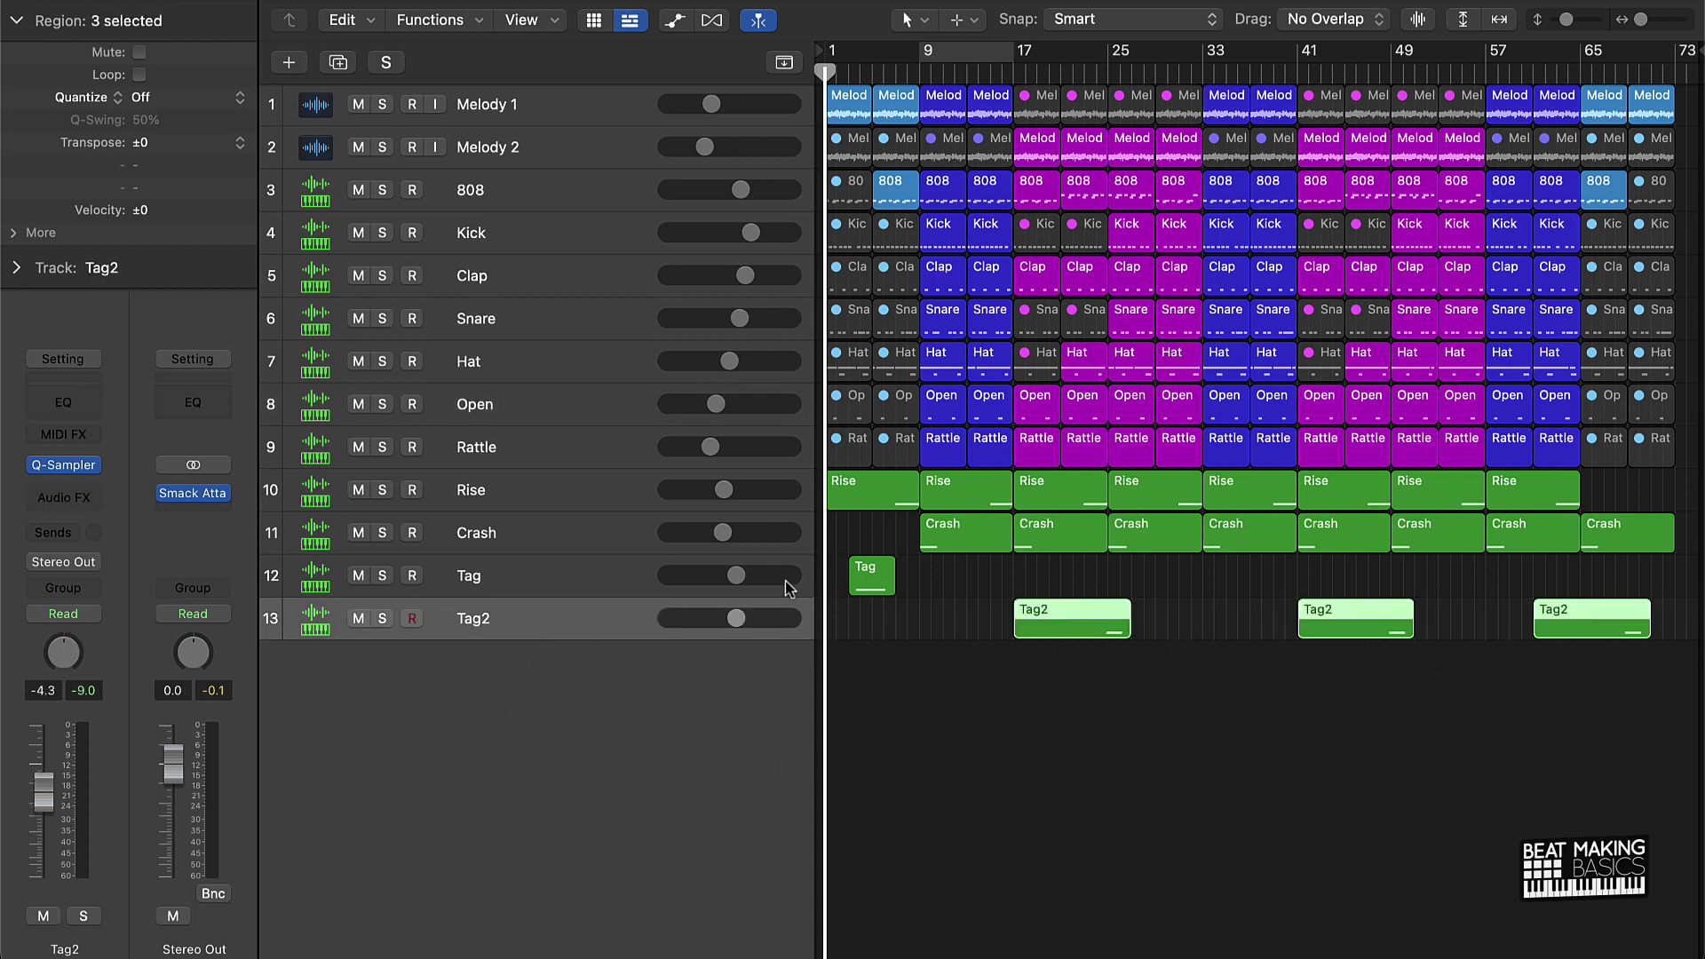
pyautogui.click(462, 579)
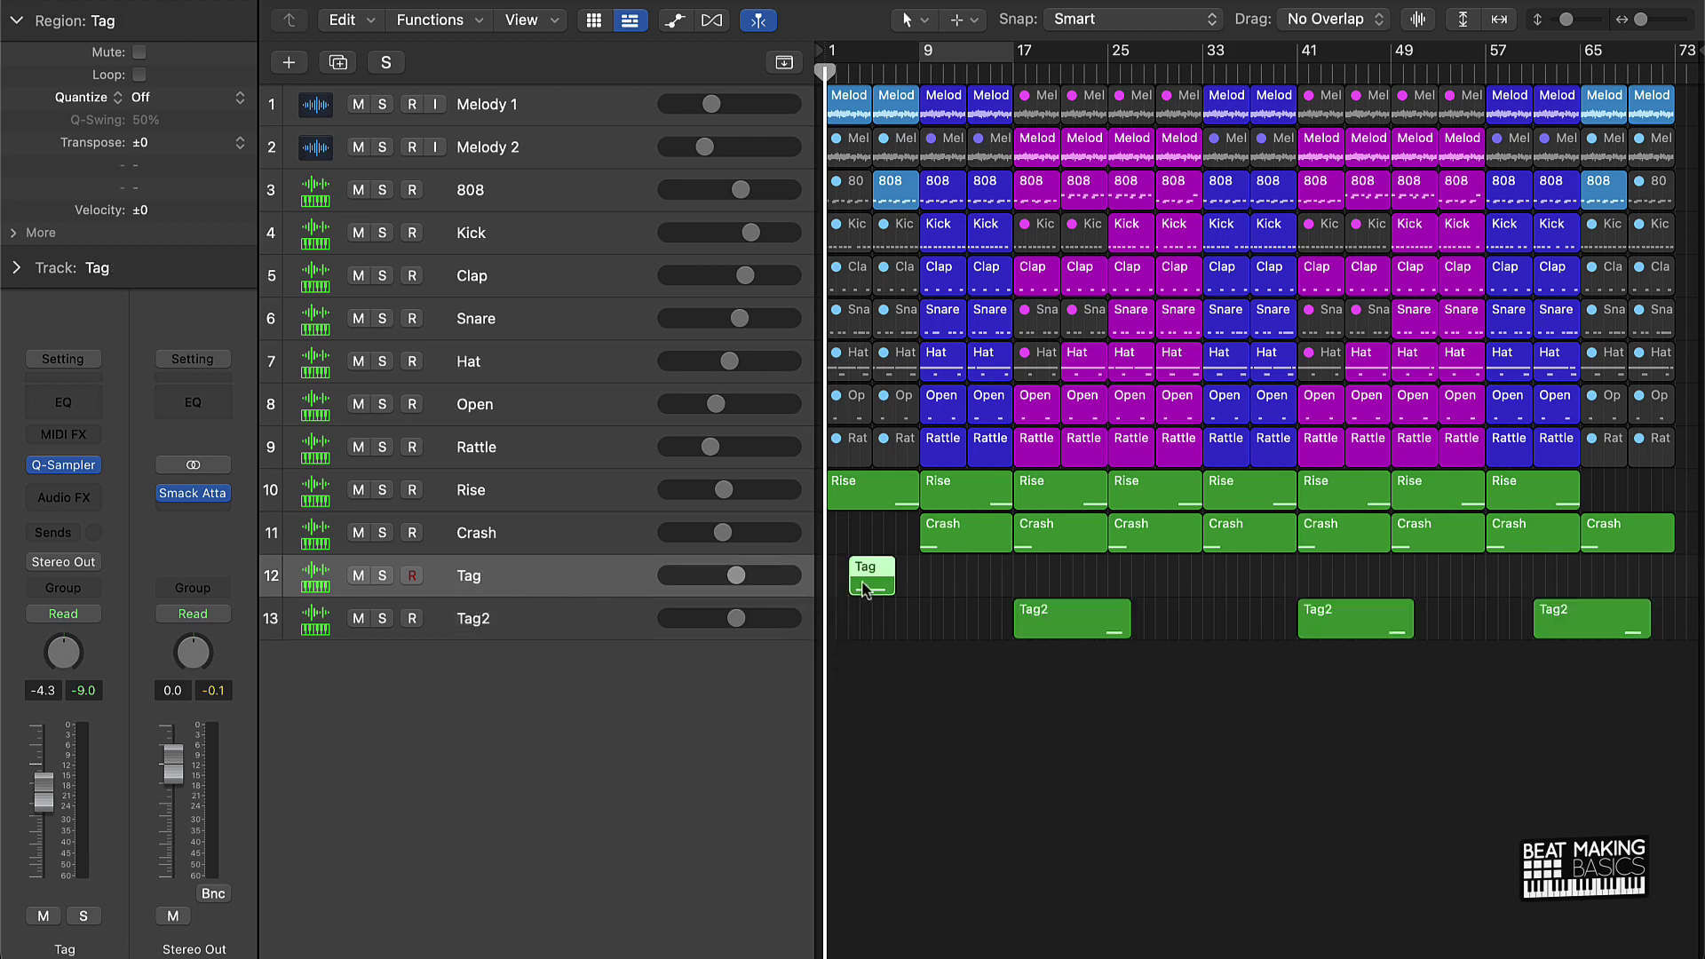
pyautogui.click(536, 626)
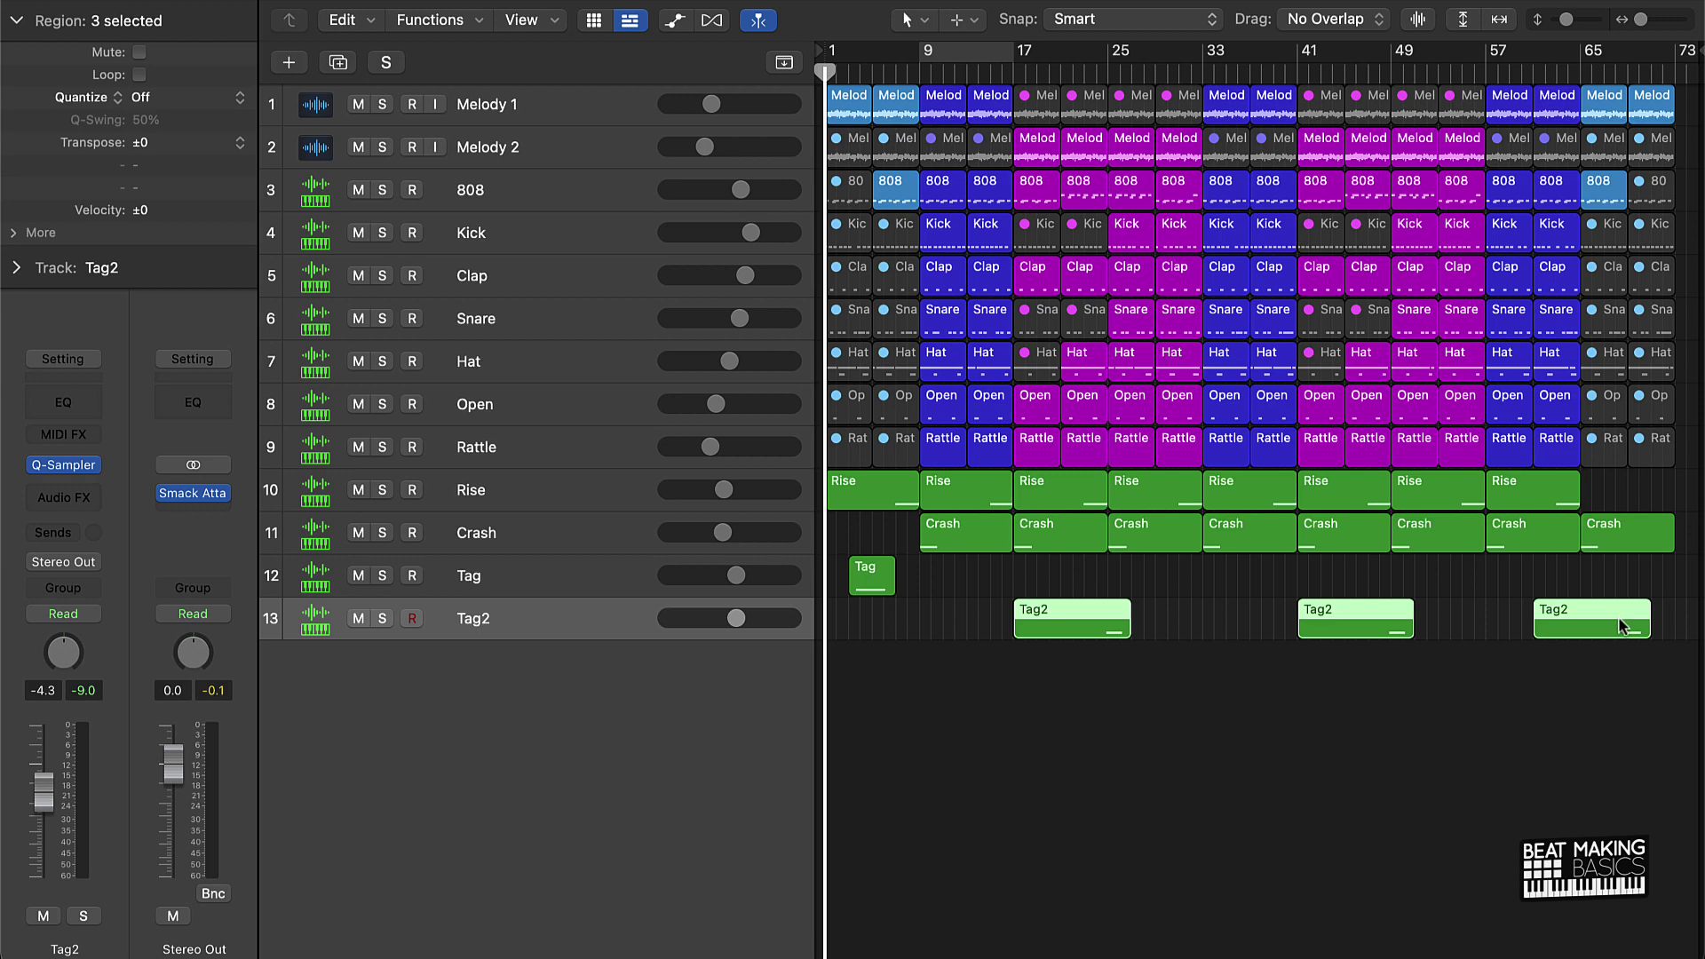
pyautogui.click(1240, 772)
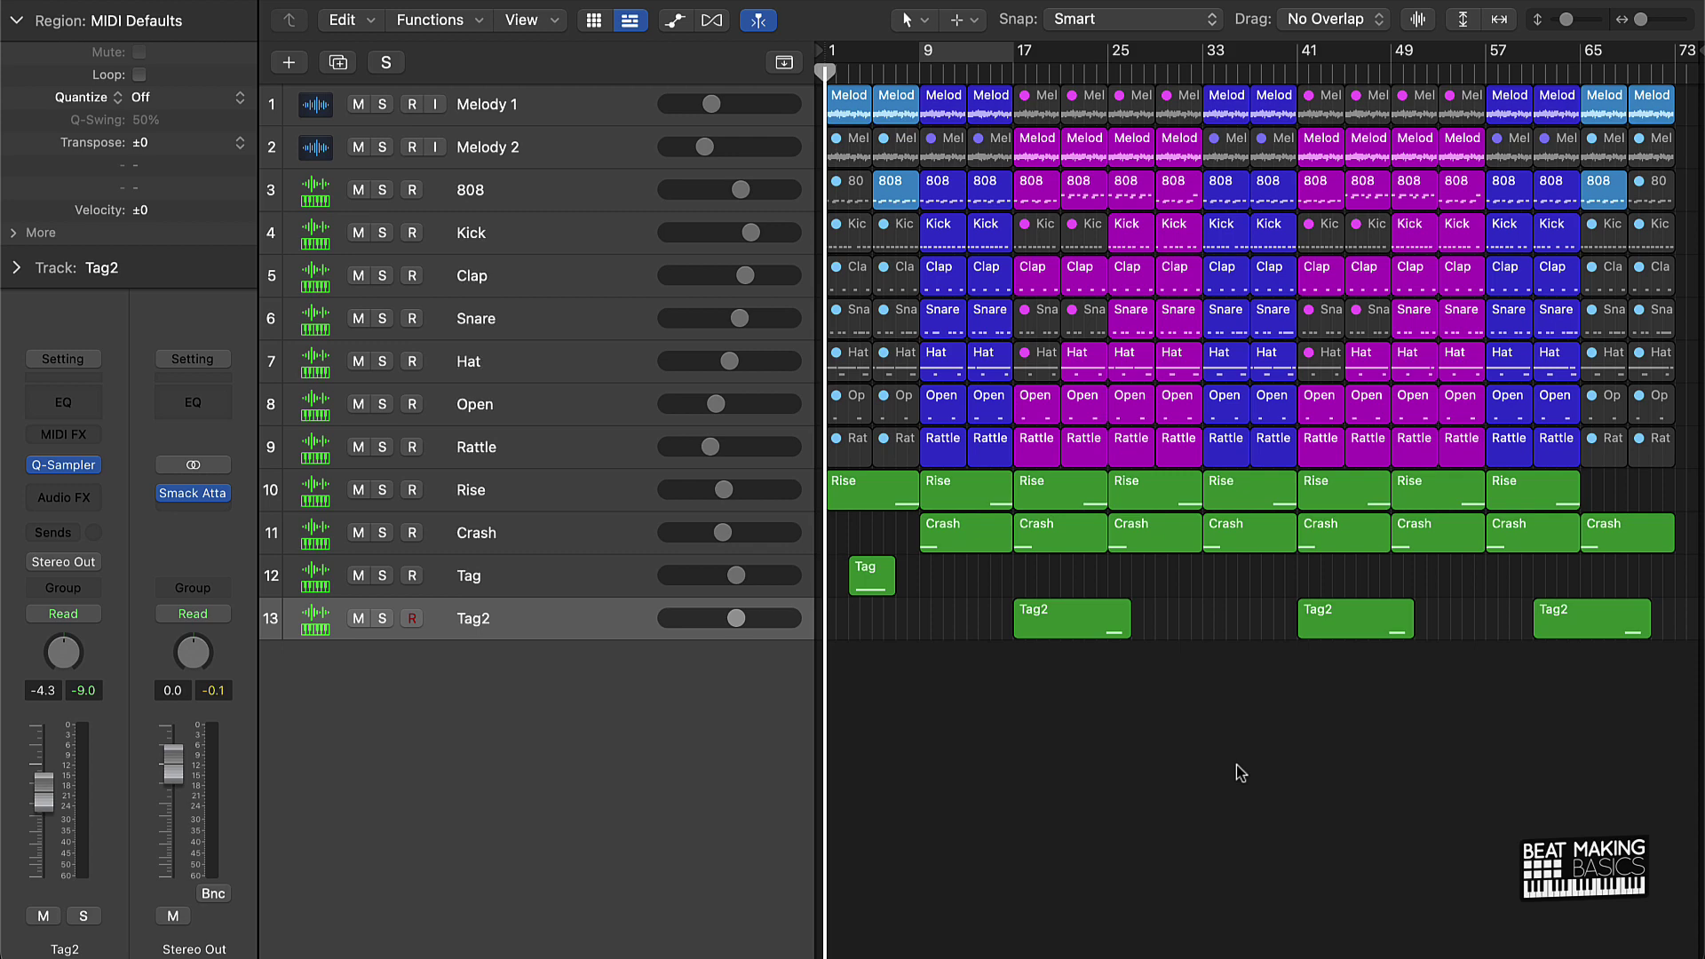
# Step: Set the bounce to MP3 only at 320 kbps stereo, with Normalize Off
pyautogui.press('super+b')
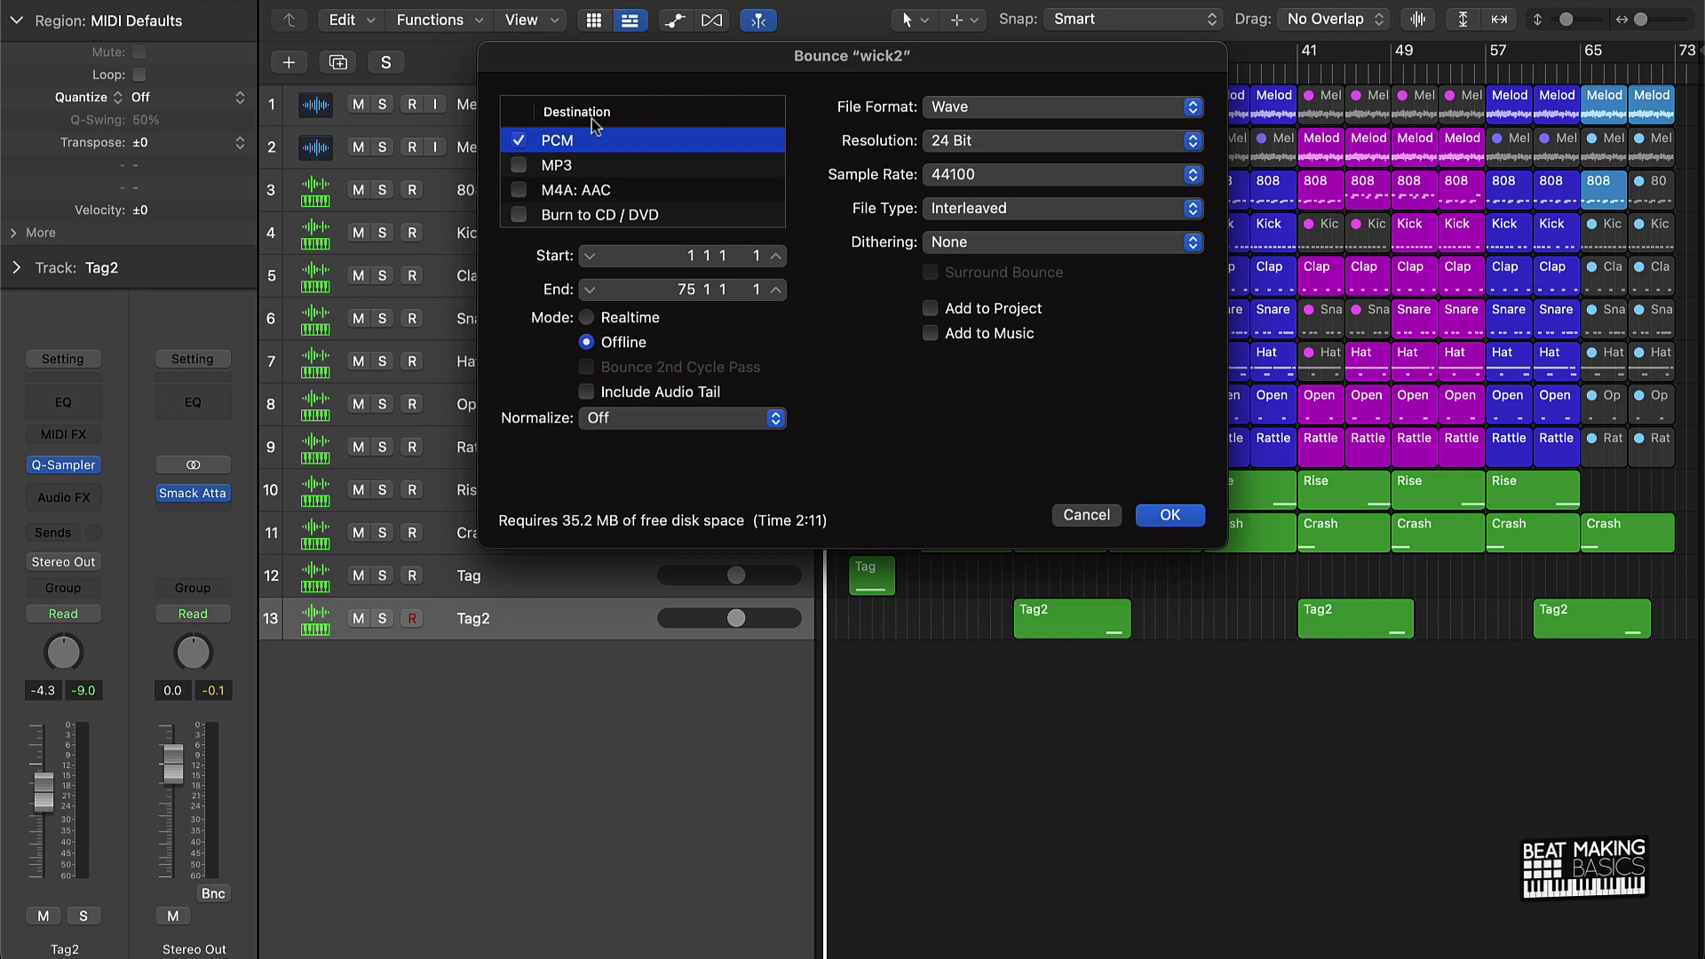
pyautogui.click(518, 139)
pyautogui.click(519, 166)
pyautogui.click(610, 169)
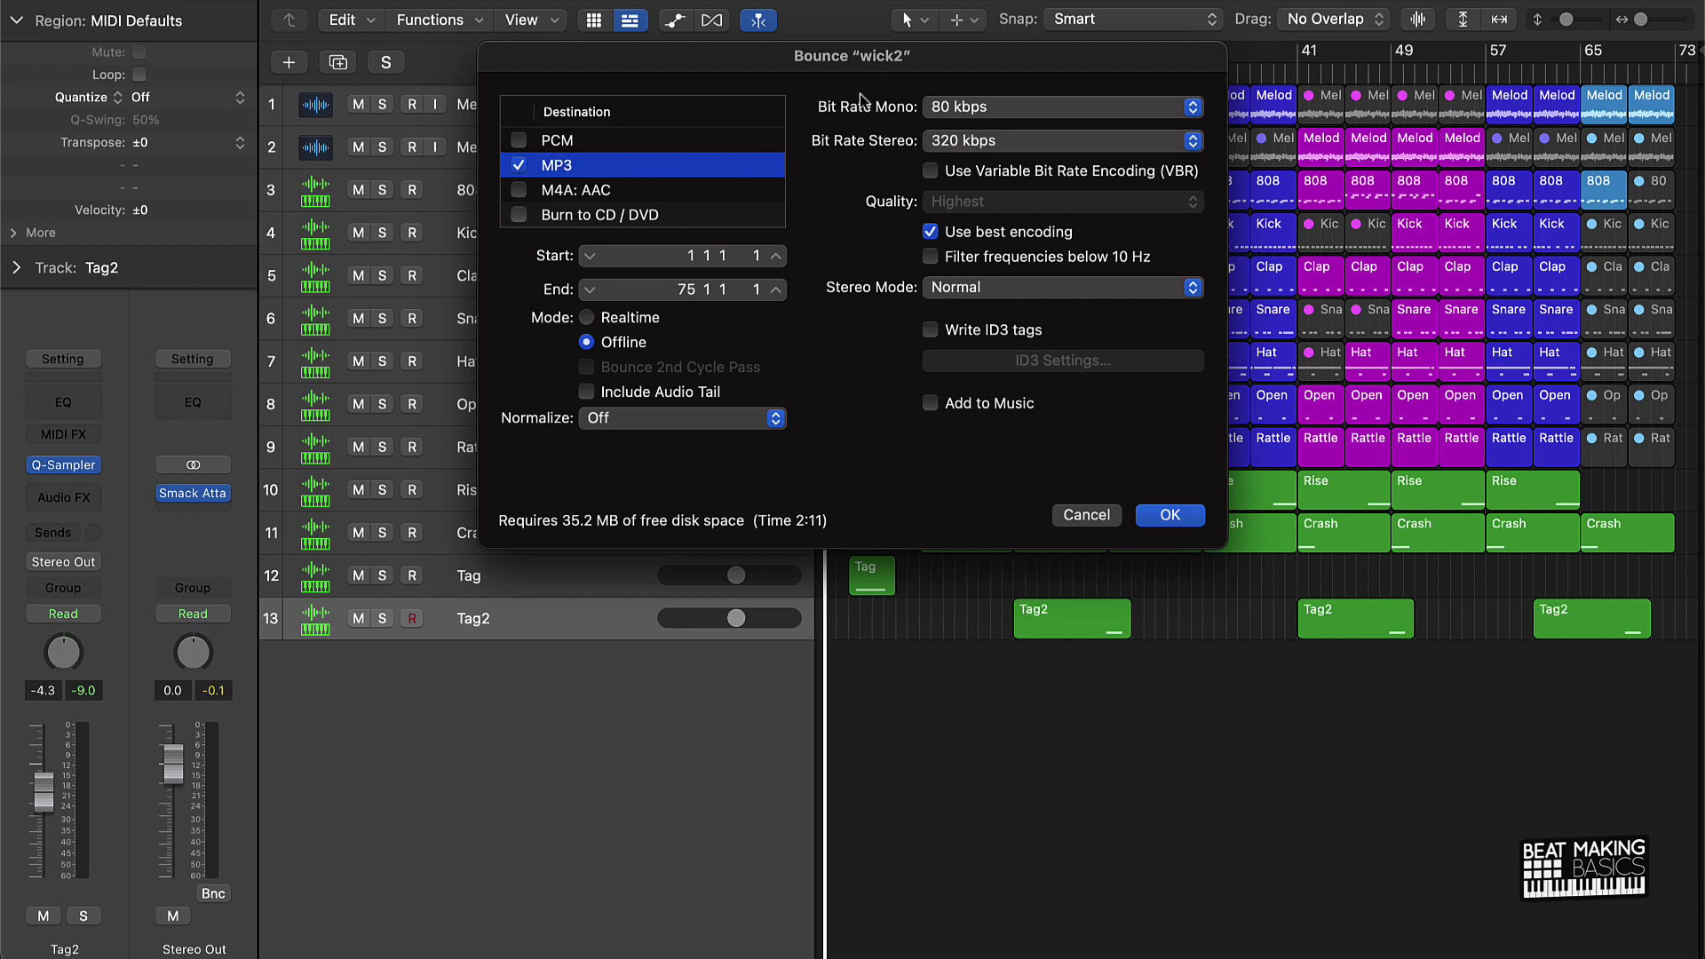
pyautogui.click(949, 147)
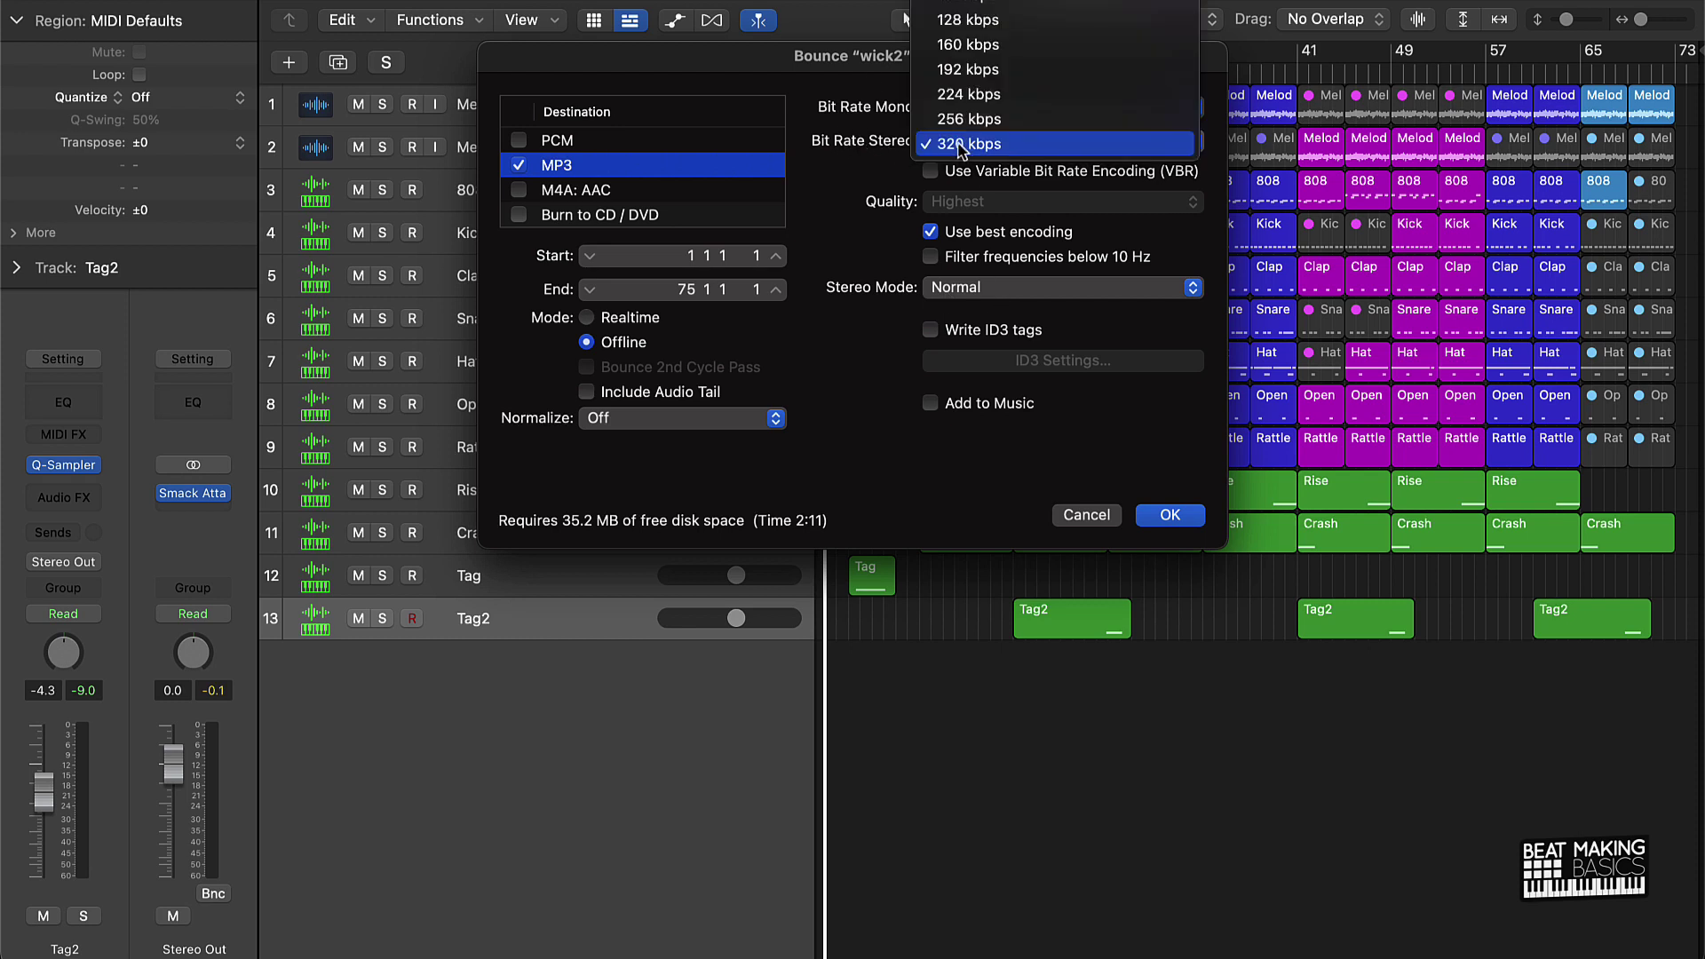
pyautogui.click(950, 142)
pyautogui.click(675, 421)
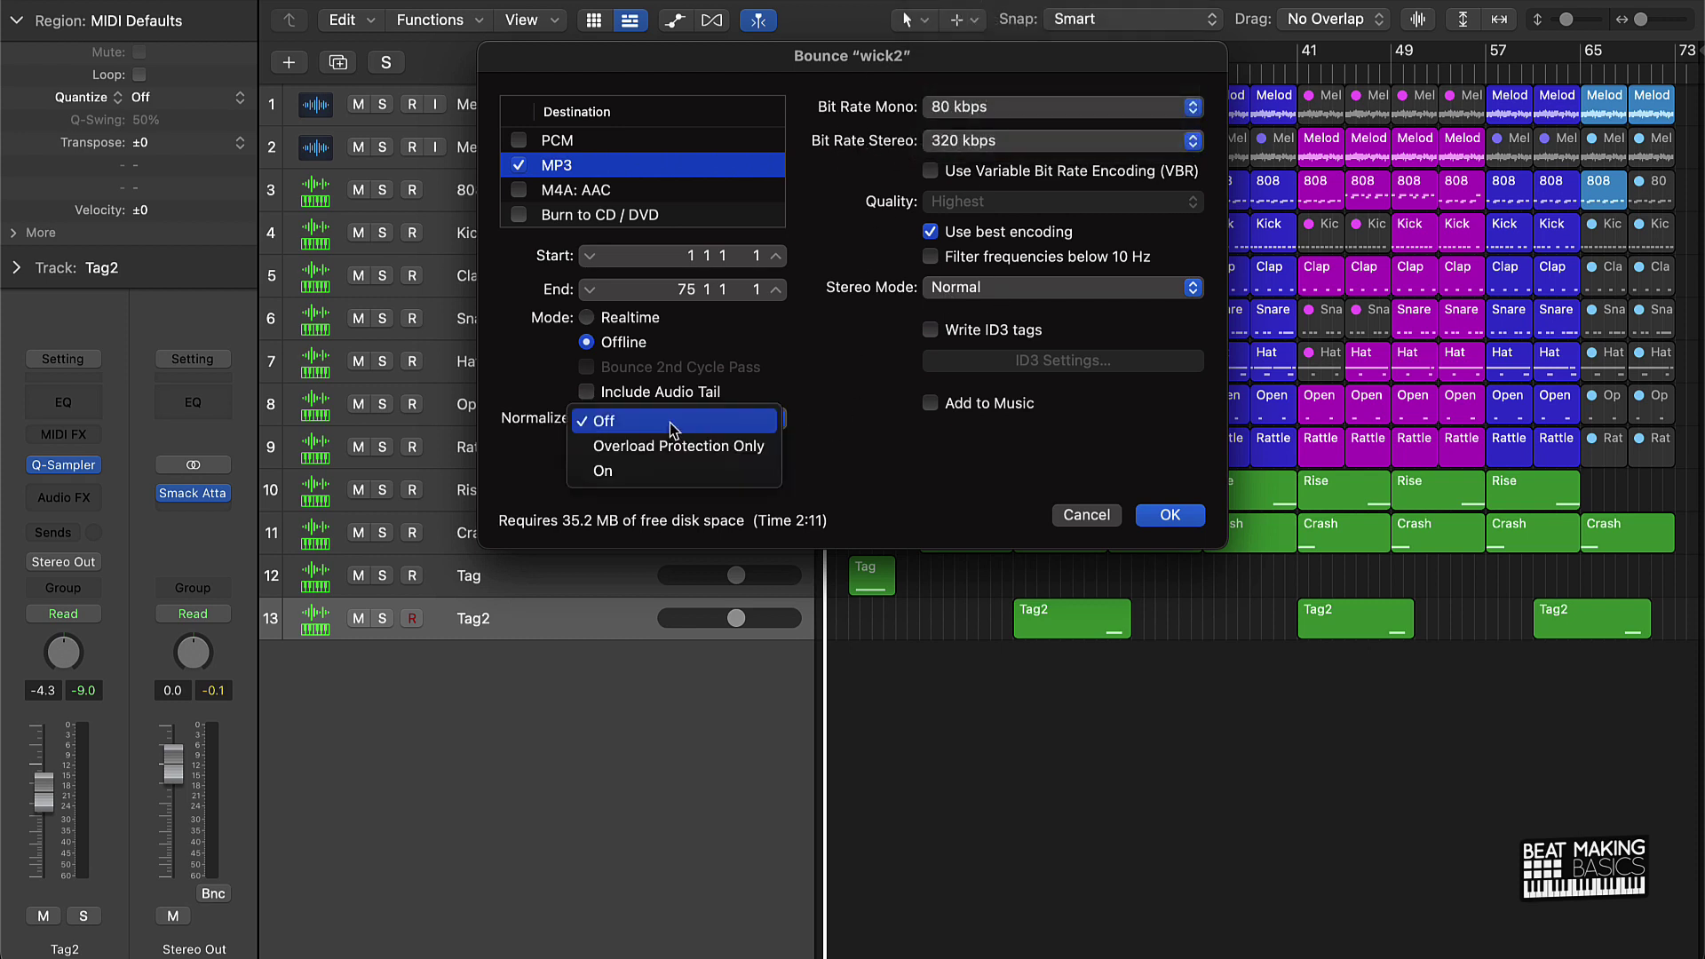
pyautogui.click(841, 427)
# Step: Confirm the MP3 settings and create a 'Wick - 135 BPM' folder on the Desktop
pyautogui.click(1168, 516)
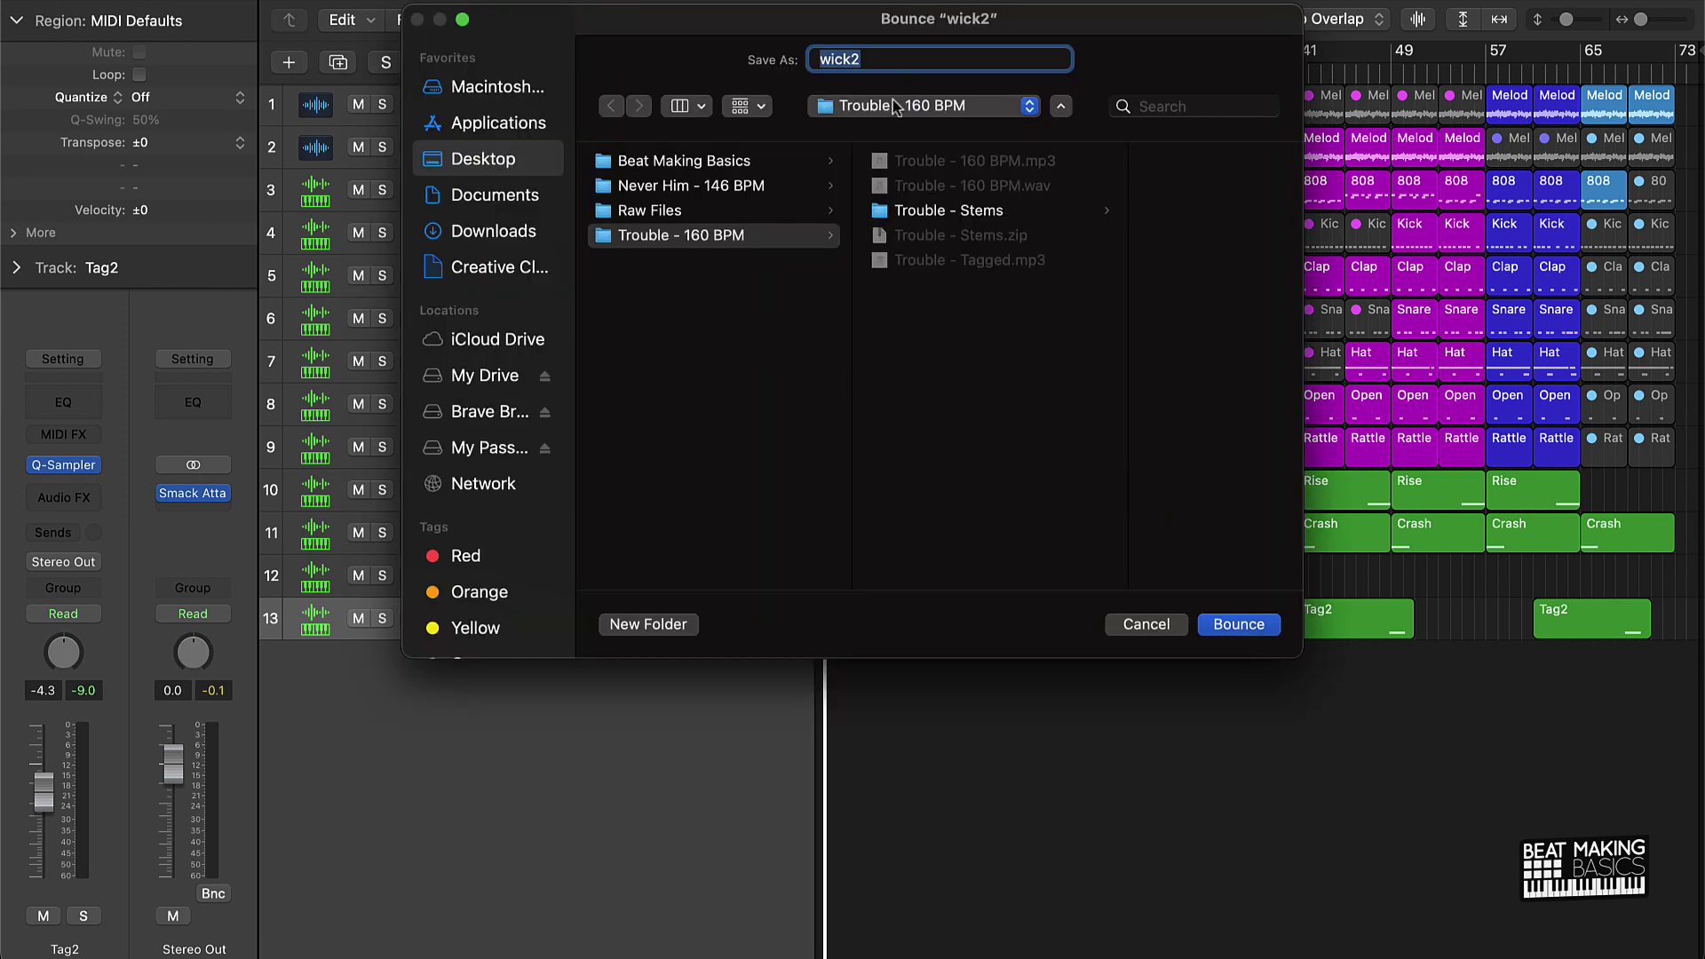
pyautogui.click(894, 106)
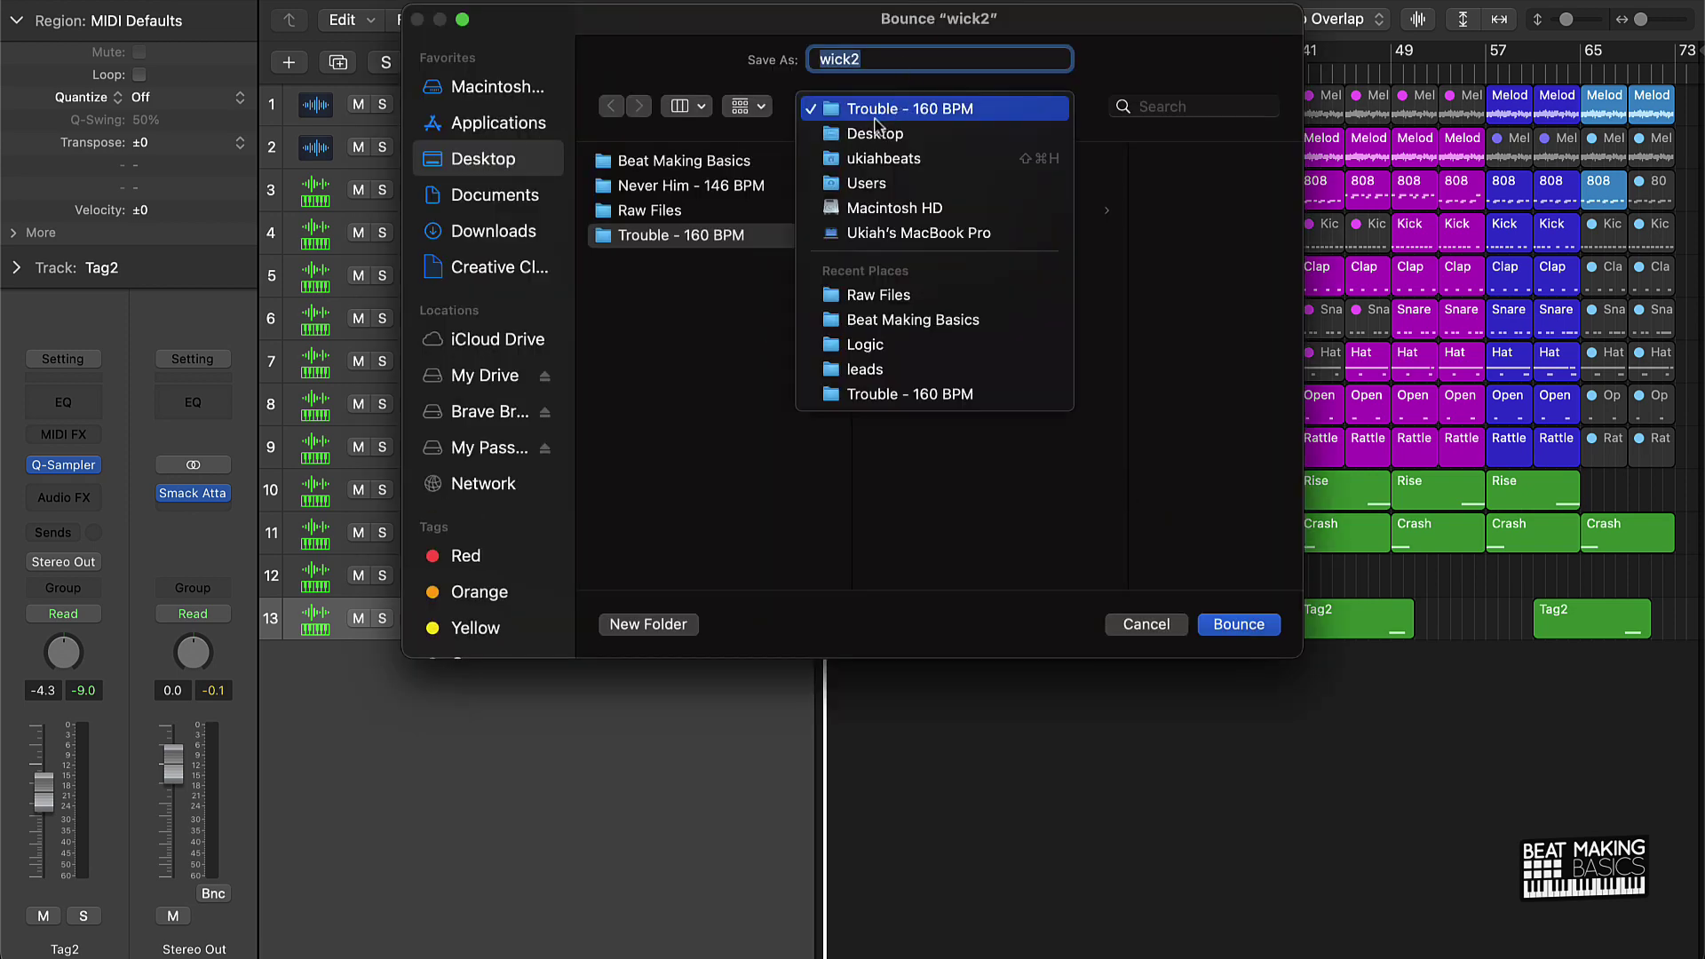
pyautogui.click(870, 129)
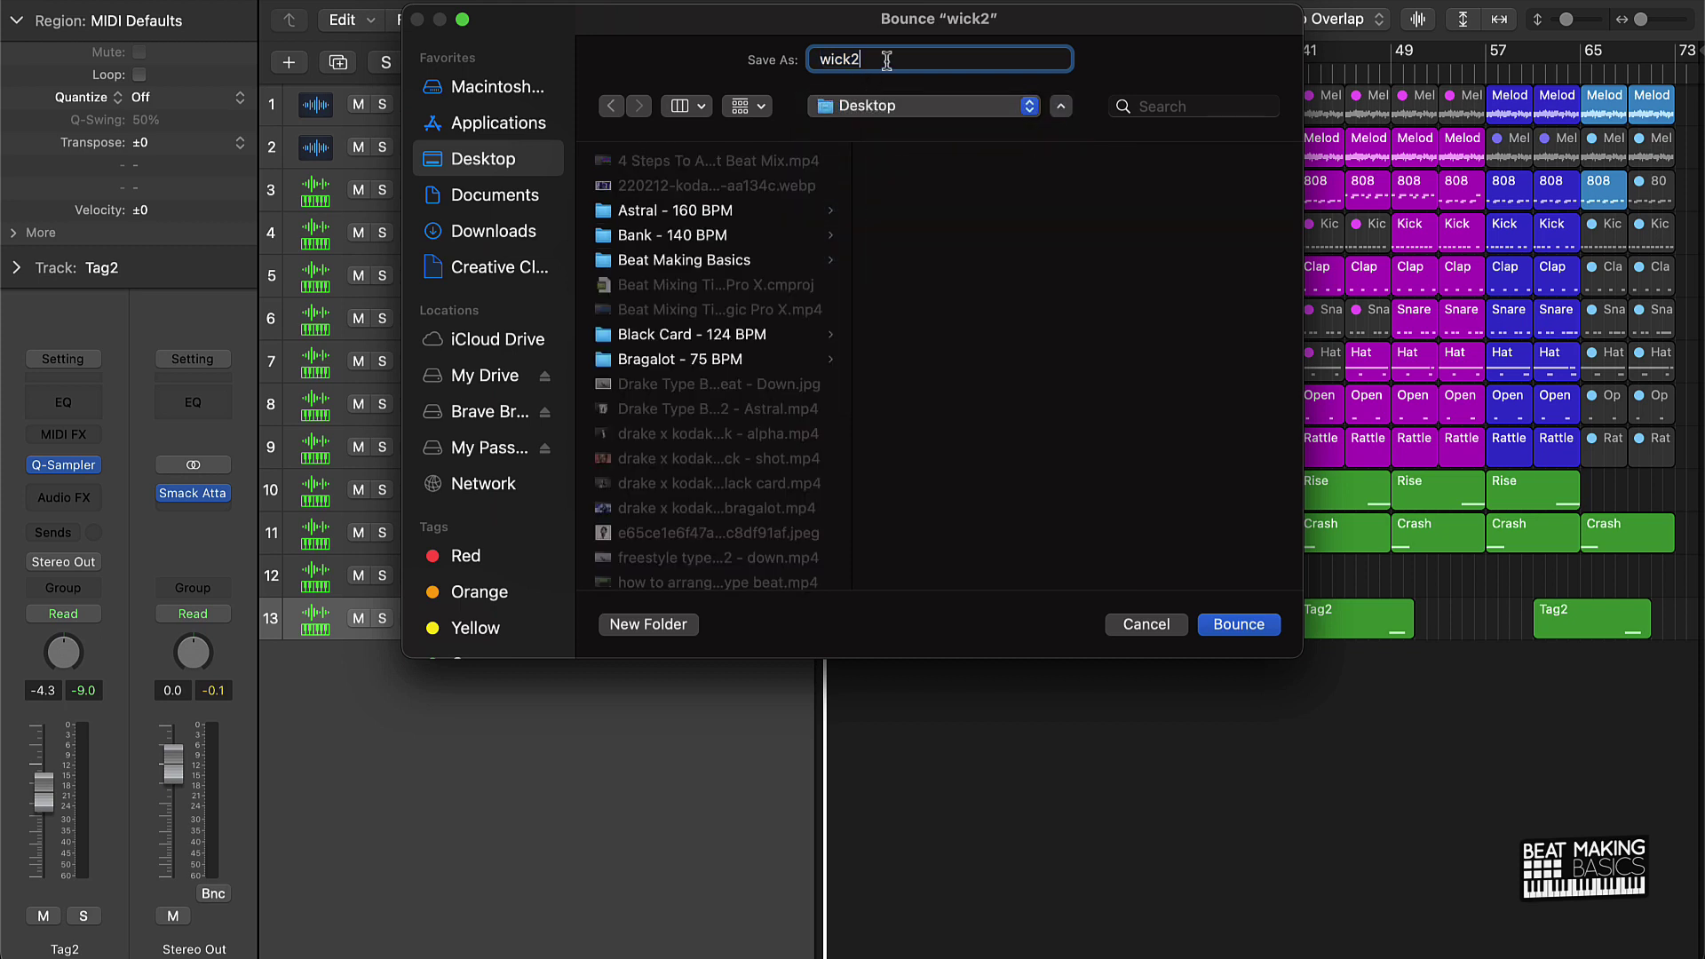
pyautogui.click(662, 622)
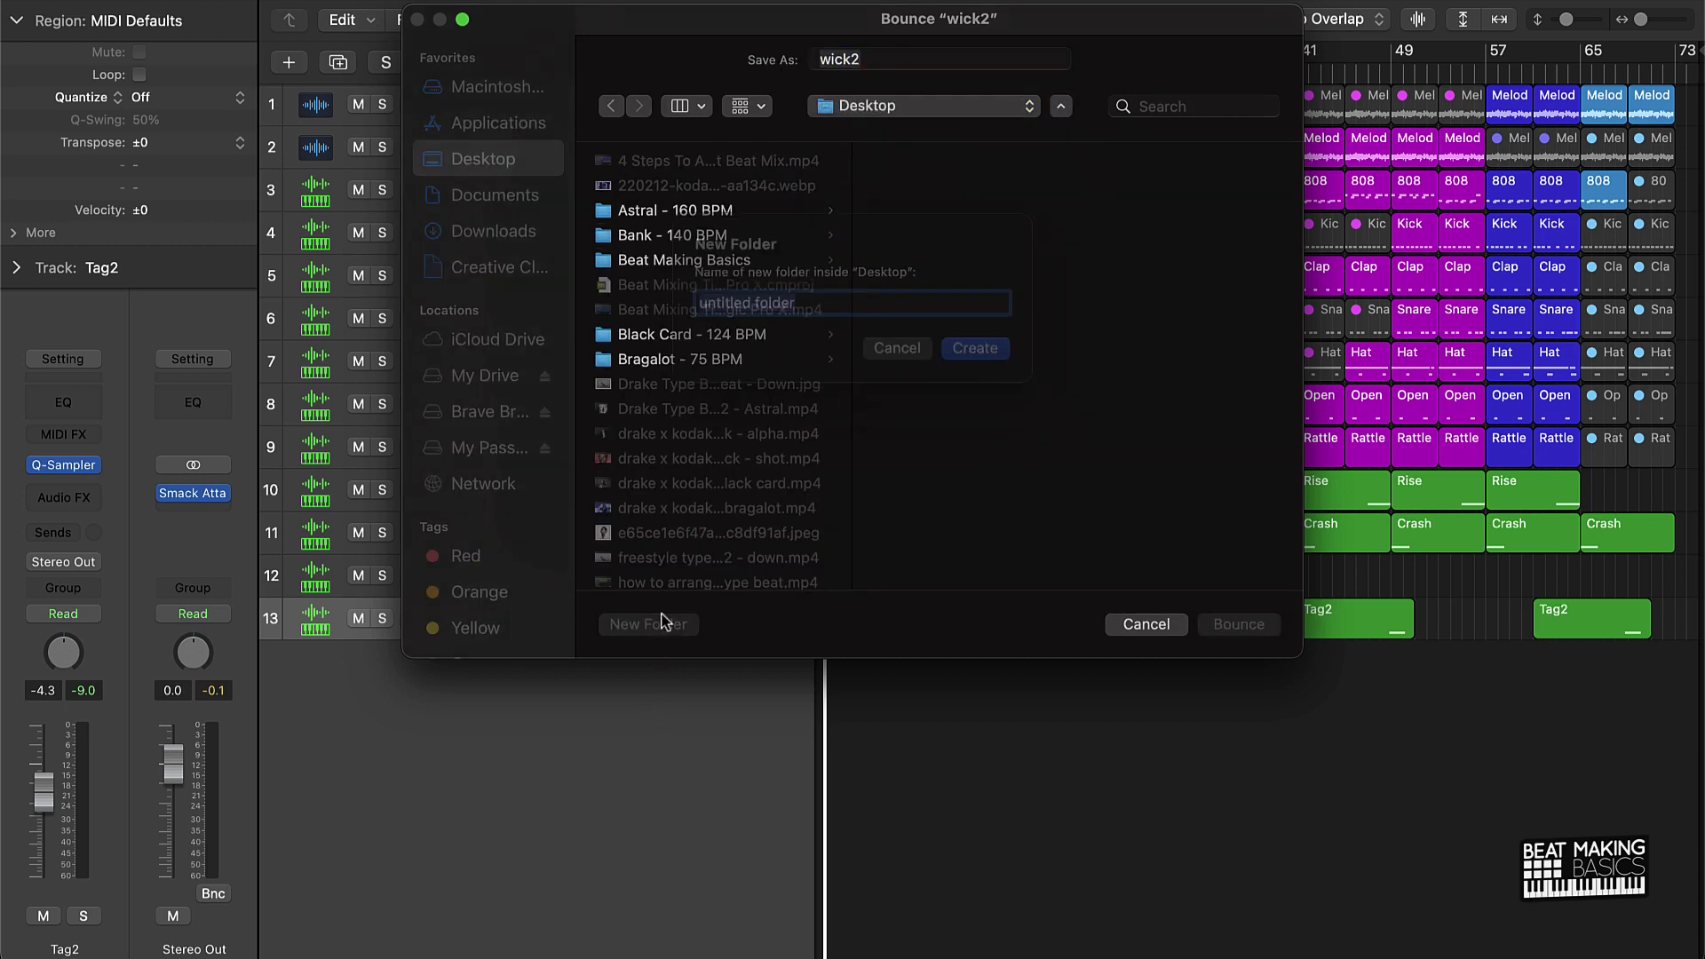
pyautogui.write('Wic')
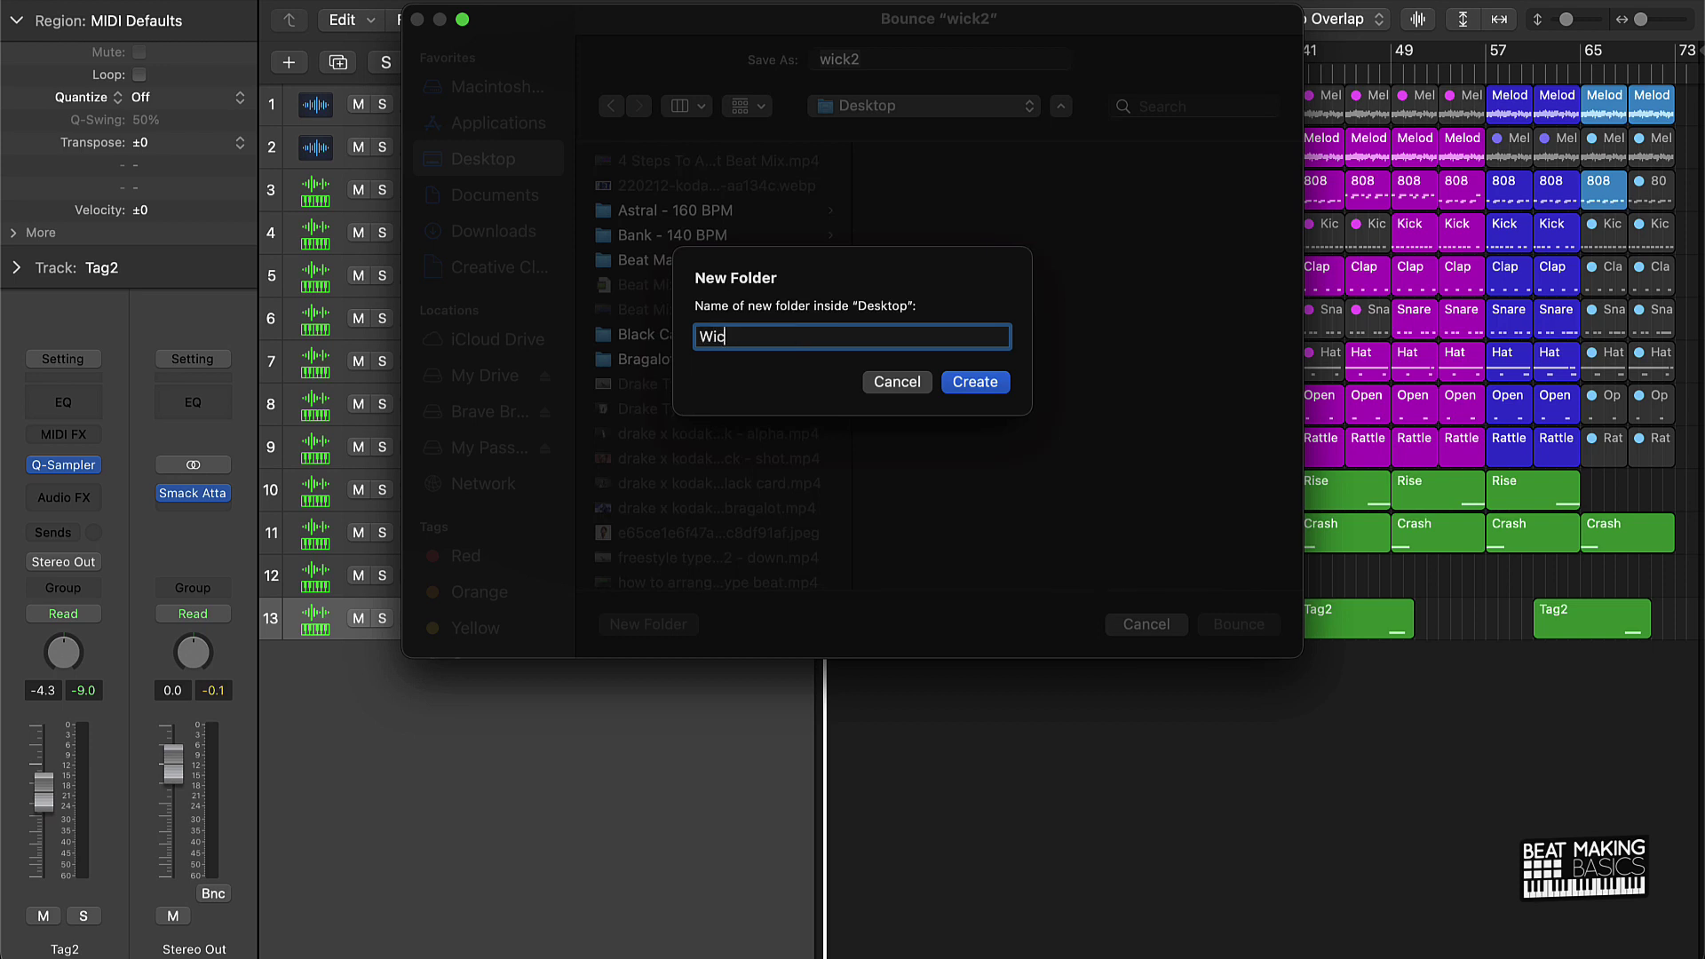
pyautogui.write('lk - 135 BPM')
pyautogui.press('Return')
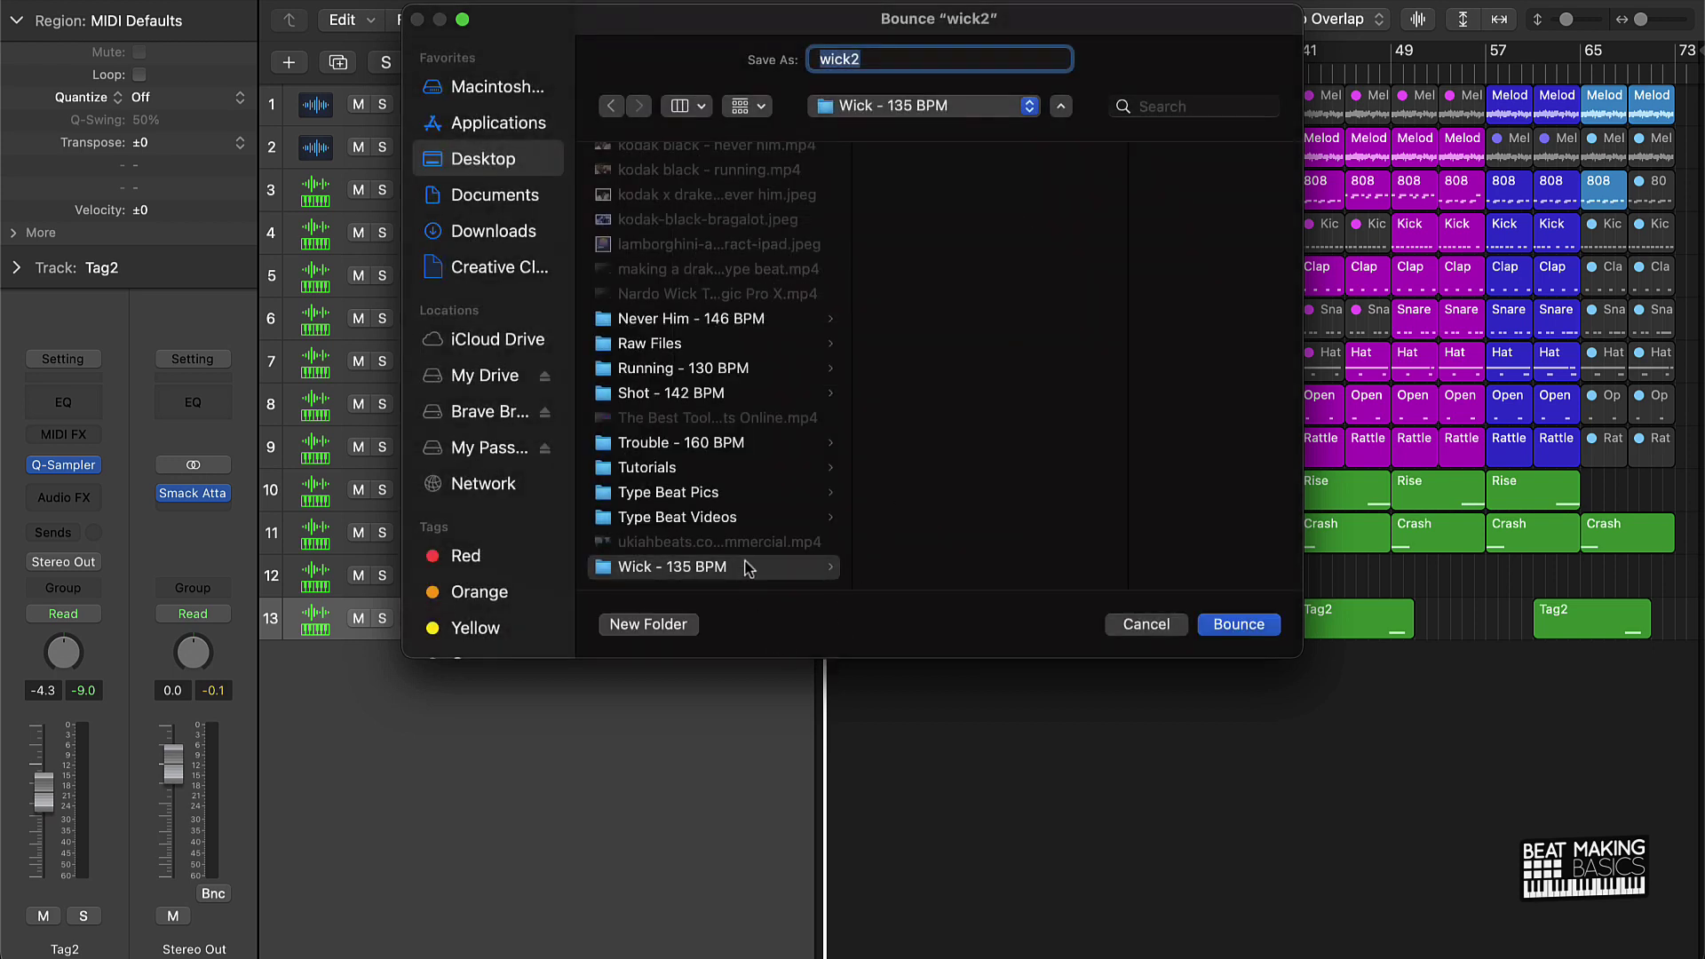
# Step: Bounce the MP3 as 'Wick - Tagged' into the Wick - 135 BPM folder
pyautogui.click(750, 566)
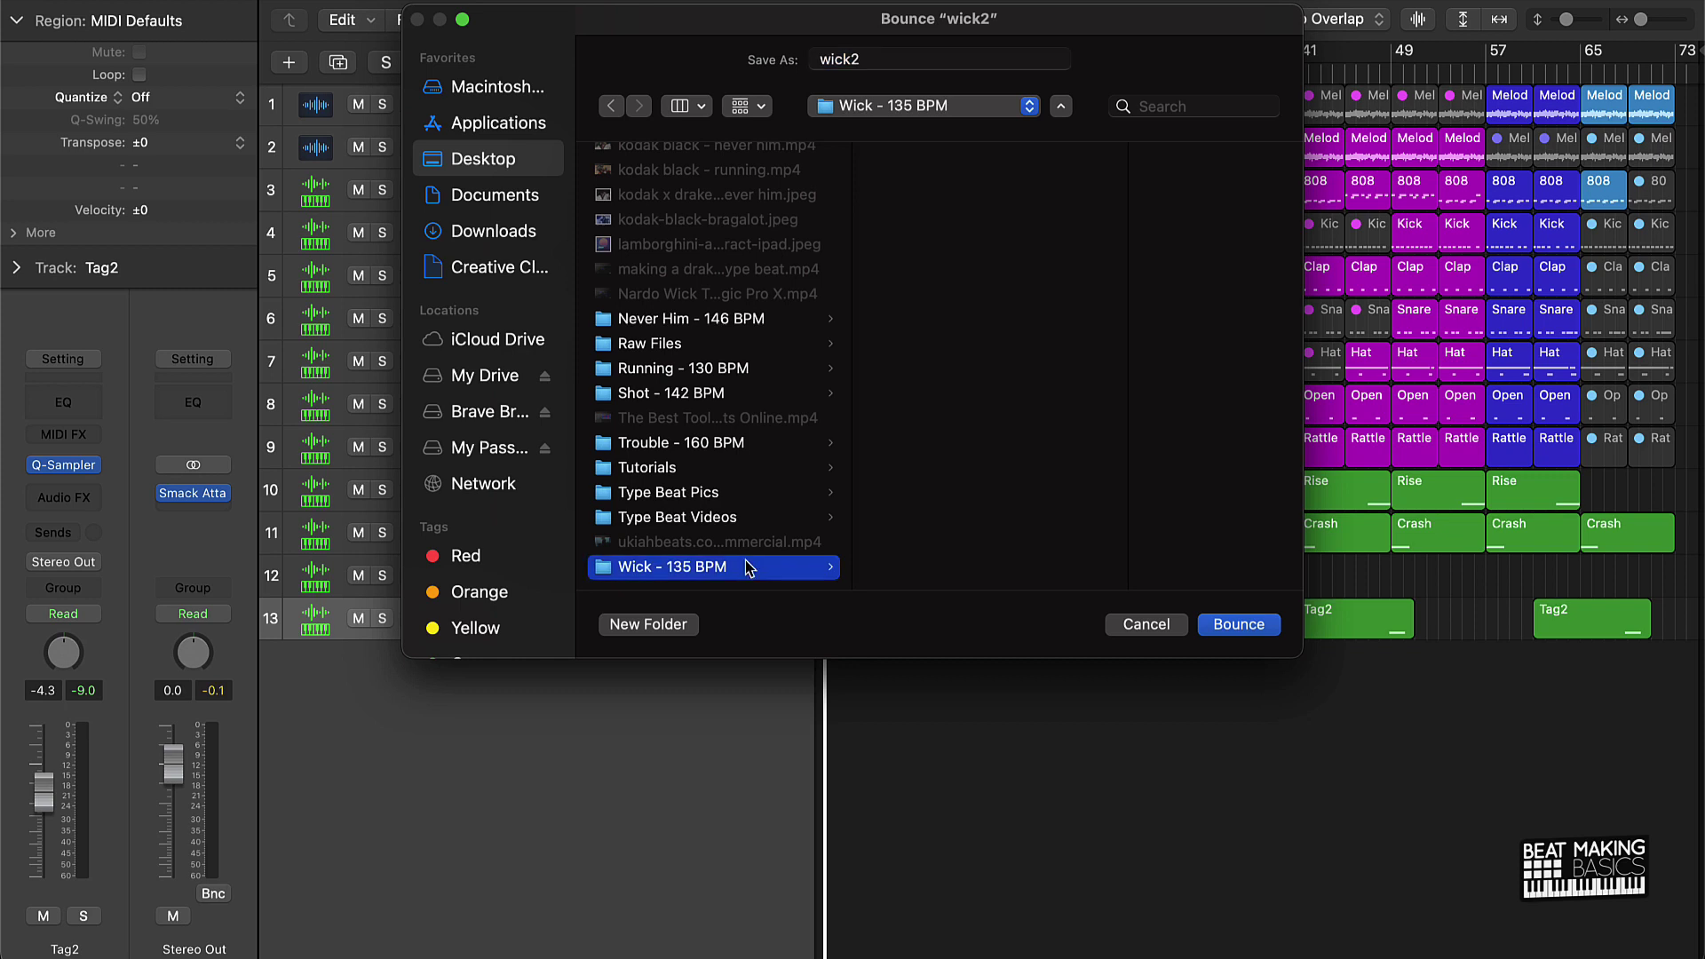
pyautogui.doubleClick(868, 59)
pyautogui.write('Wick - Tagged')
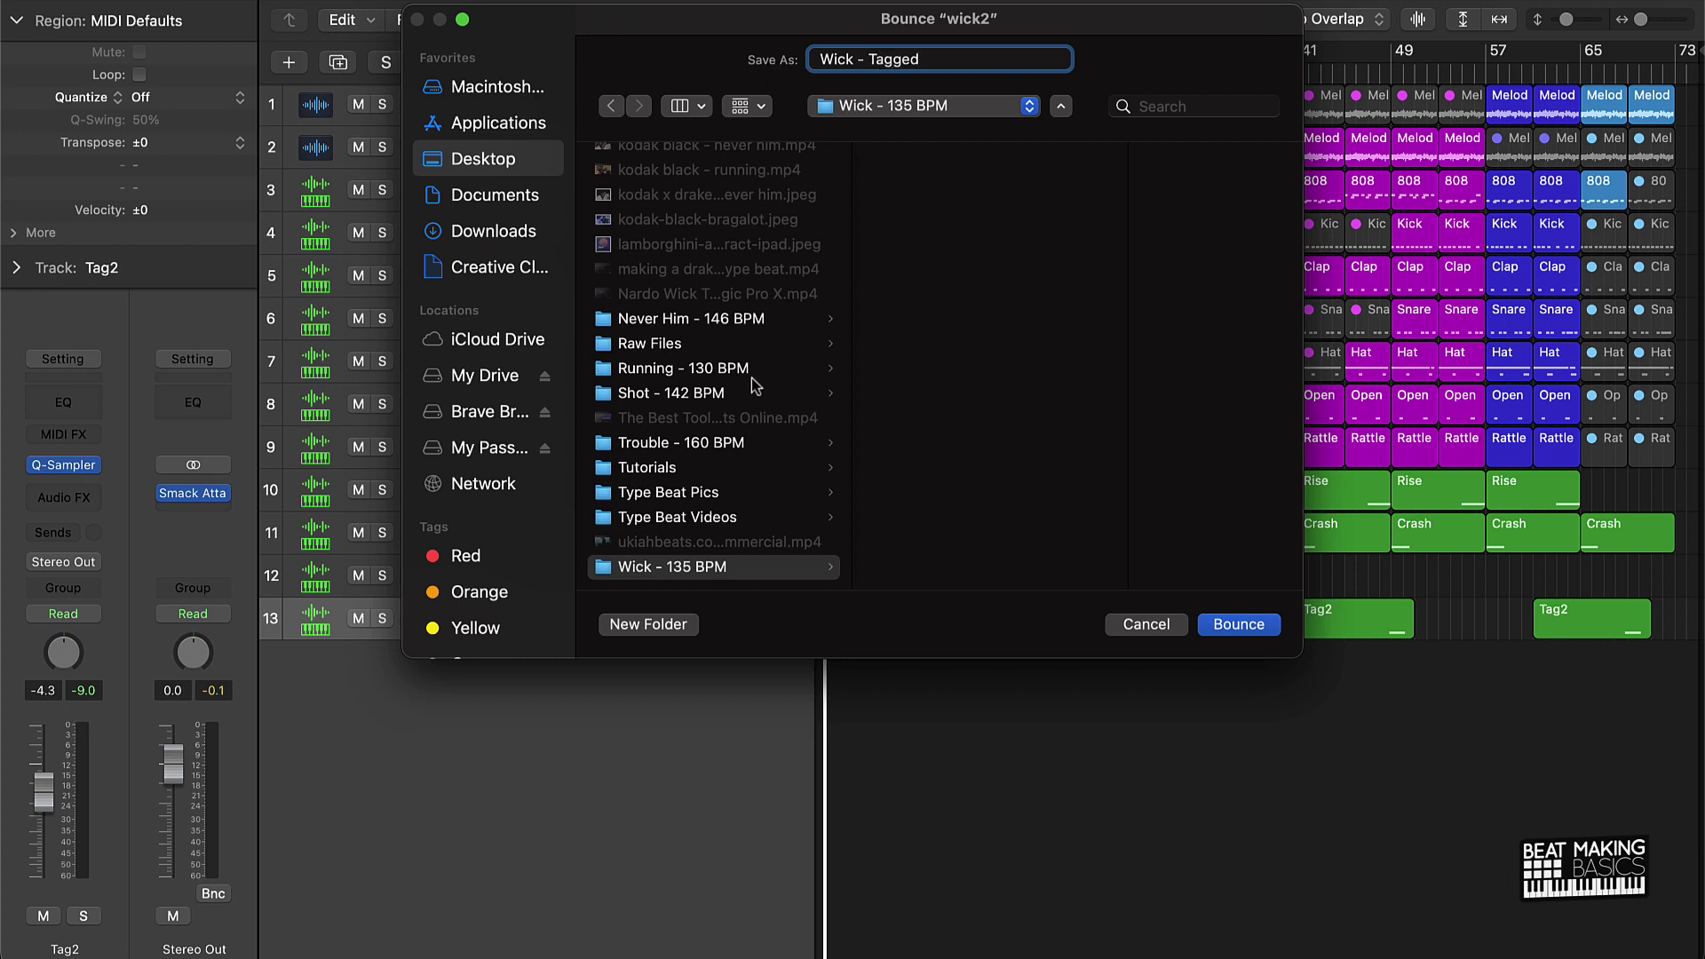
pyautogui.click(1230, 625)
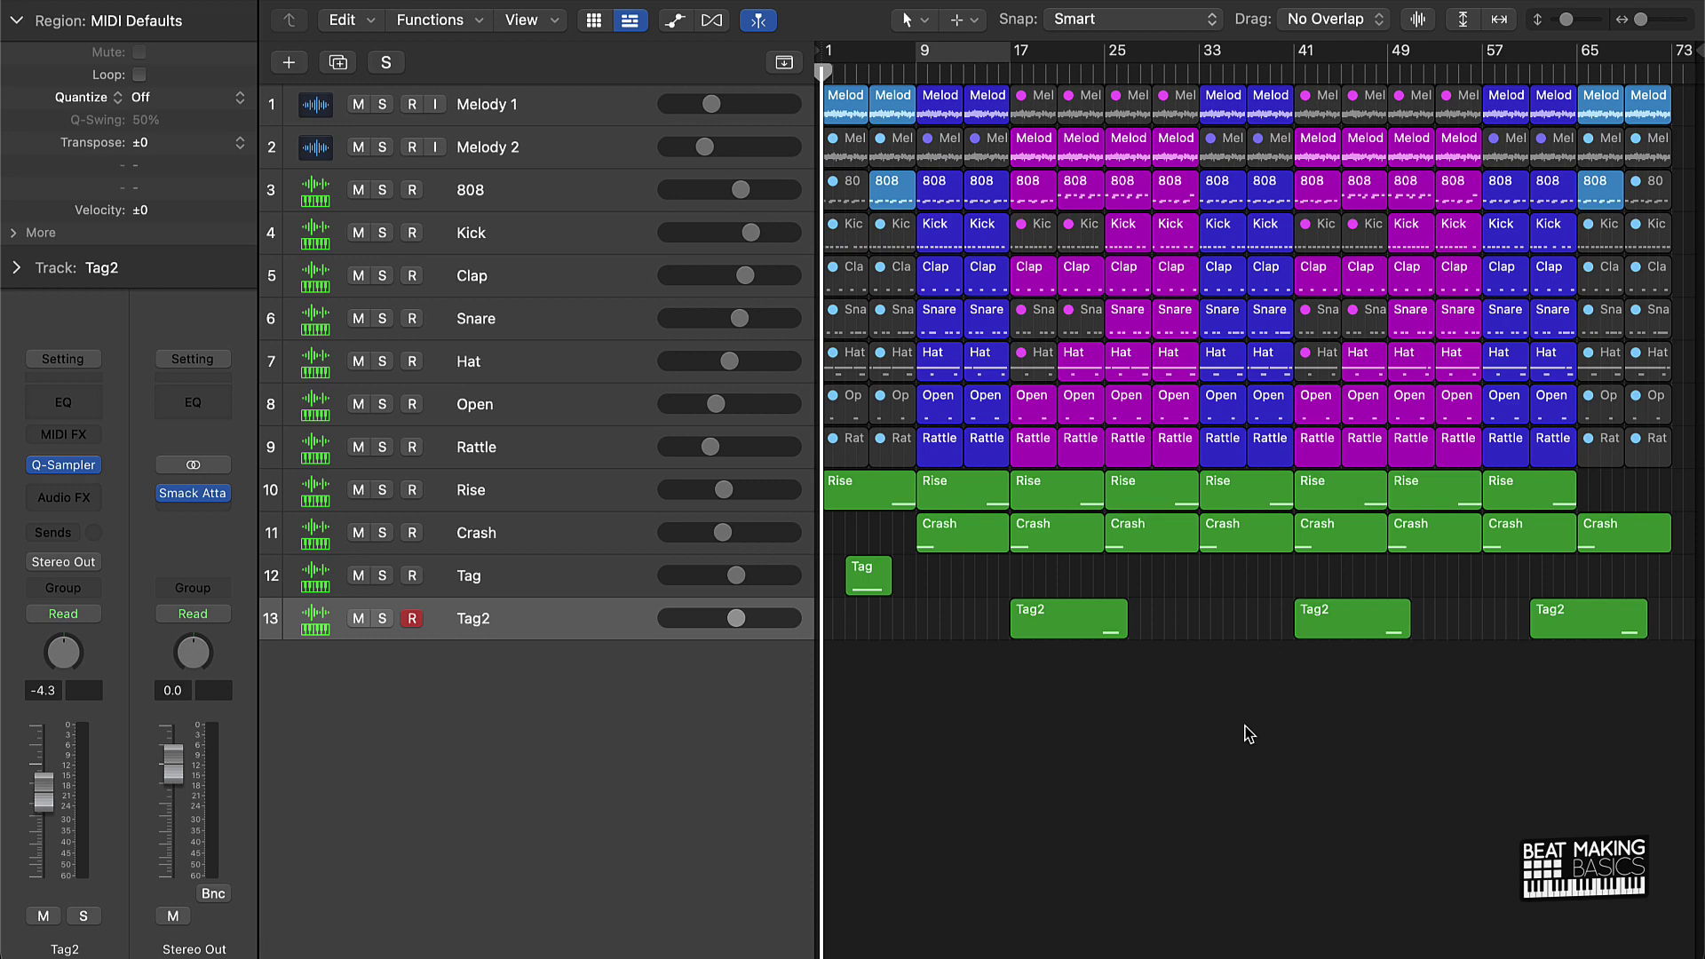
# Step: Mute and disarm the Tag2 track, then confirm an MP3 bounce
pyautogui.click(359, 619)
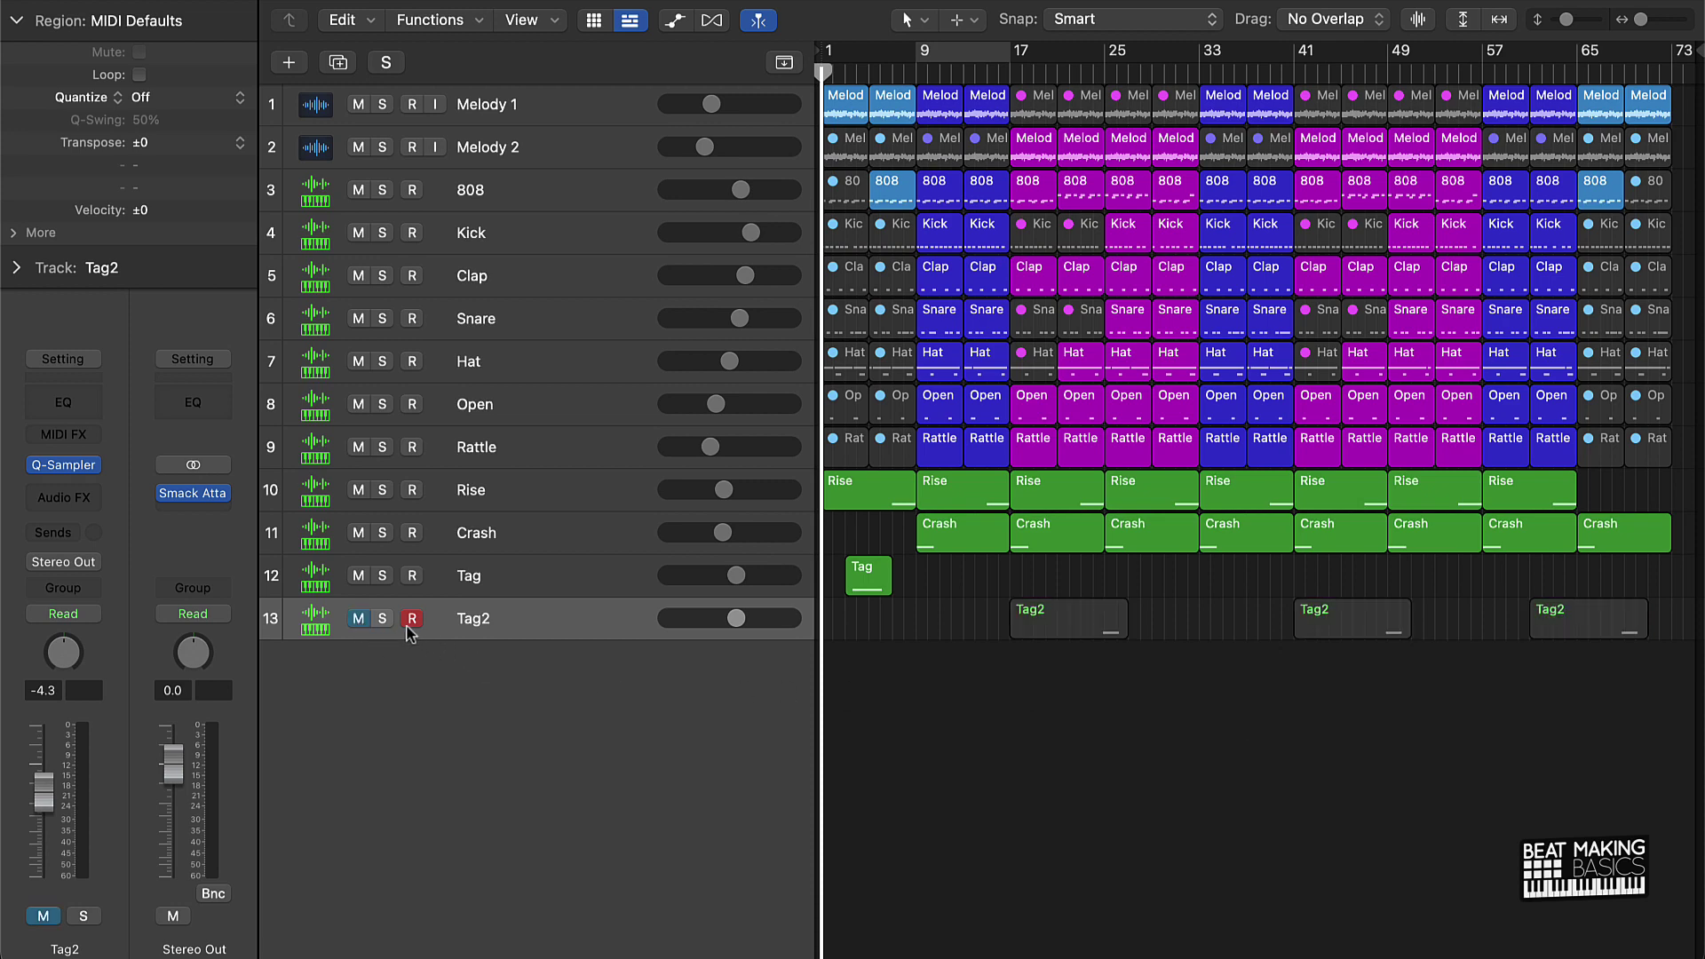
pyautogui.click(409, 624)
pyautogui.press('super+b')
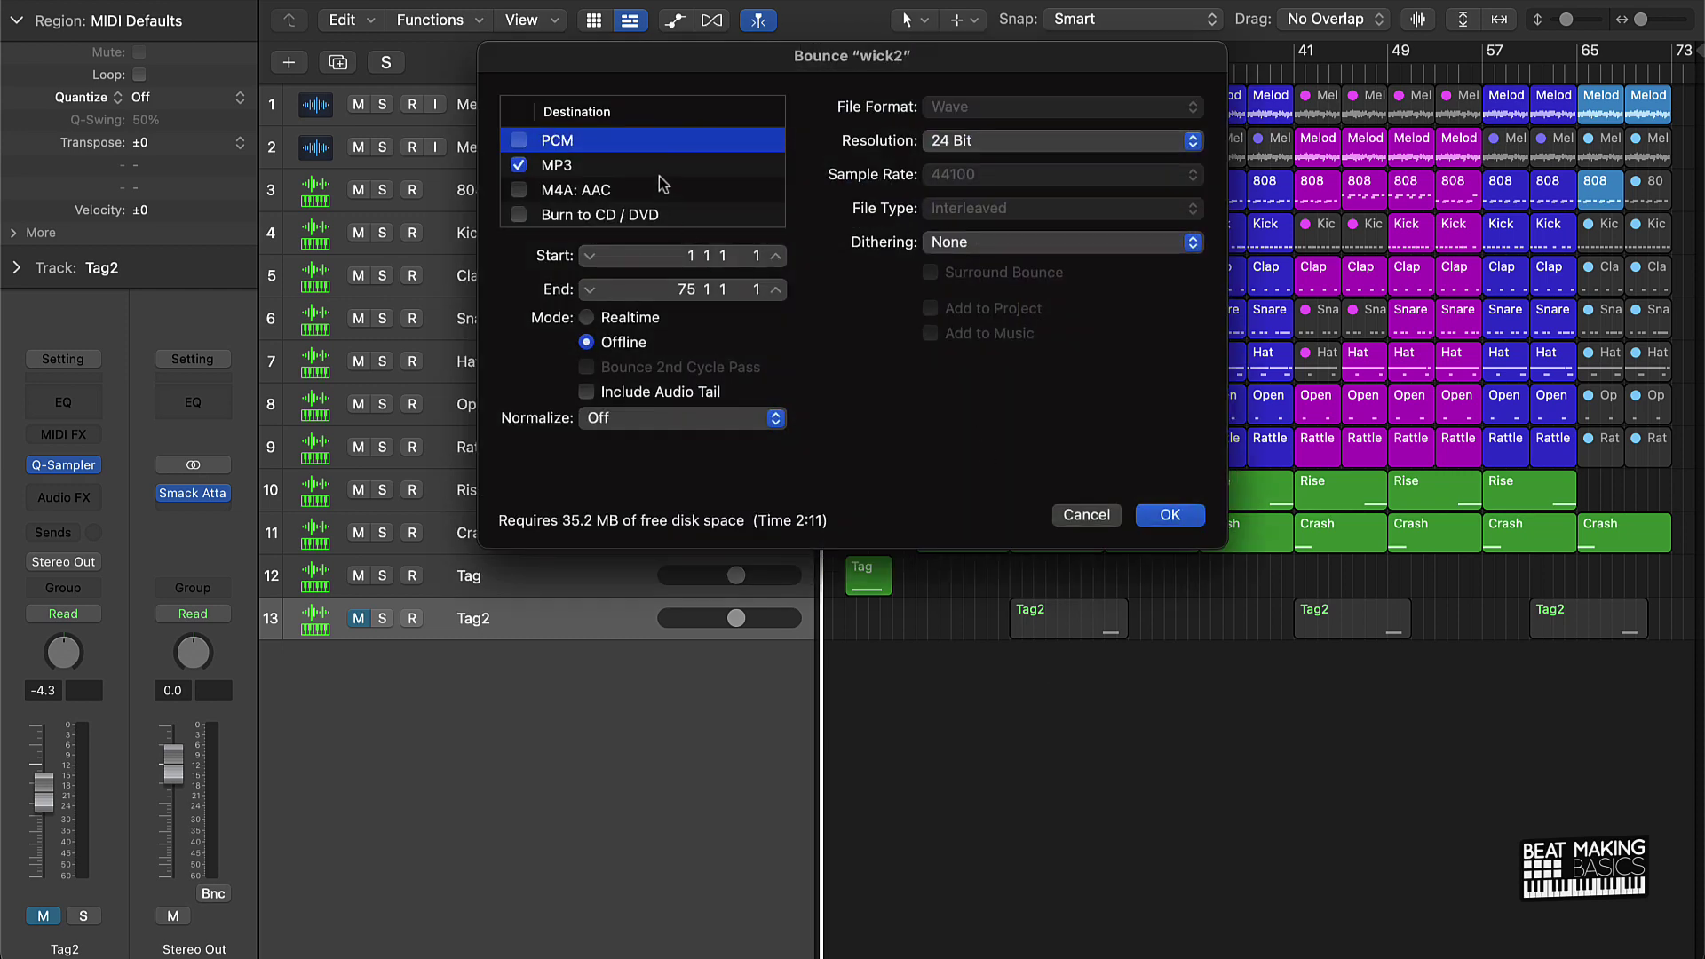
pyautogui.click(661, 167)
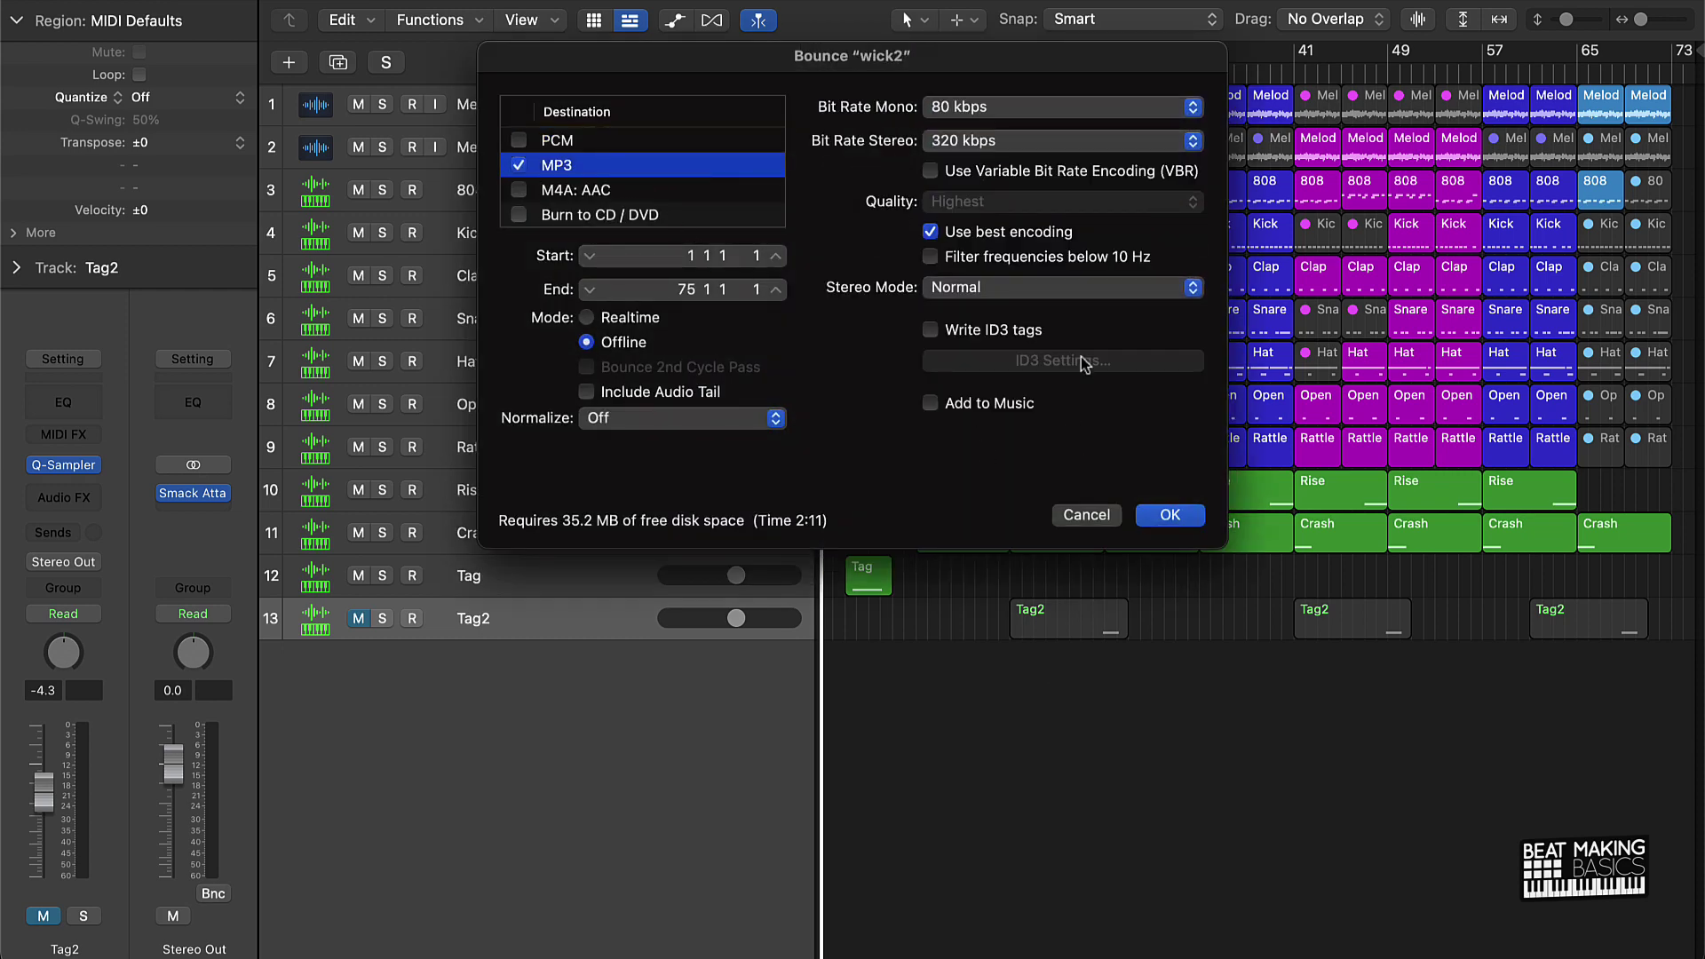
pyautogui.click(1185, 519)
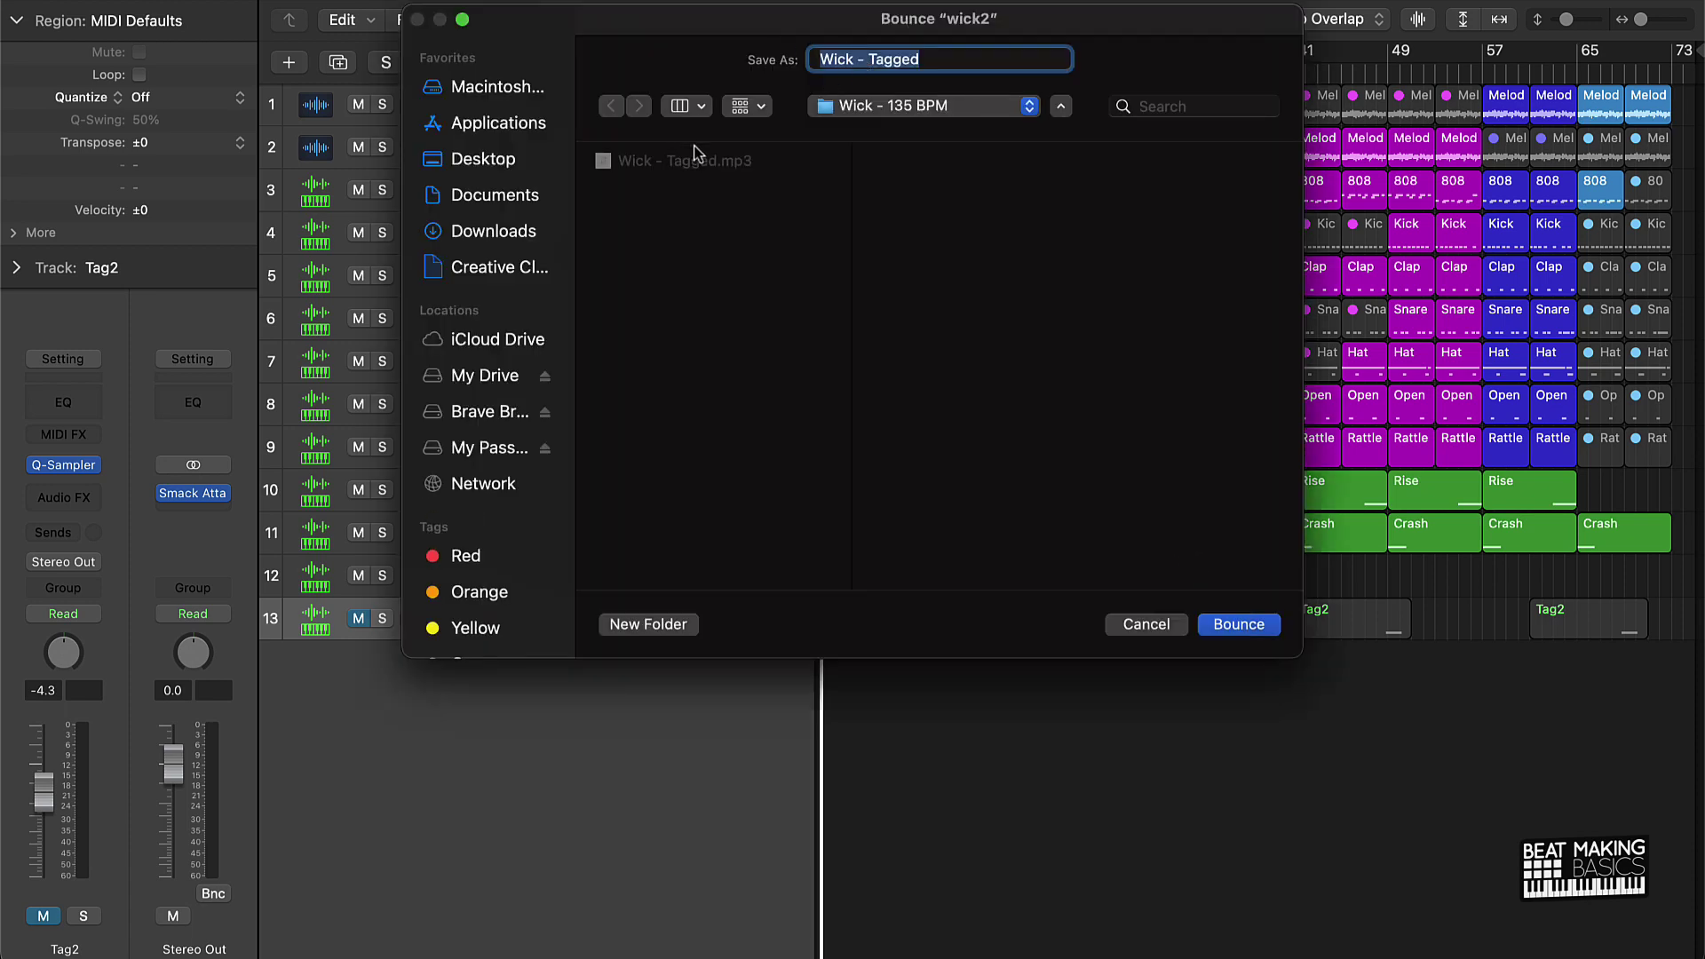
# Step: Rename the bounce from 'Wick - Tagged' to 'Wick - 135 BPM' and bounce it
pyautogui.click(875, 57)
pyautogui.moveTo(870, 57); pyautogui.dragTo(980, 57)
pyautogui.write('135 B')
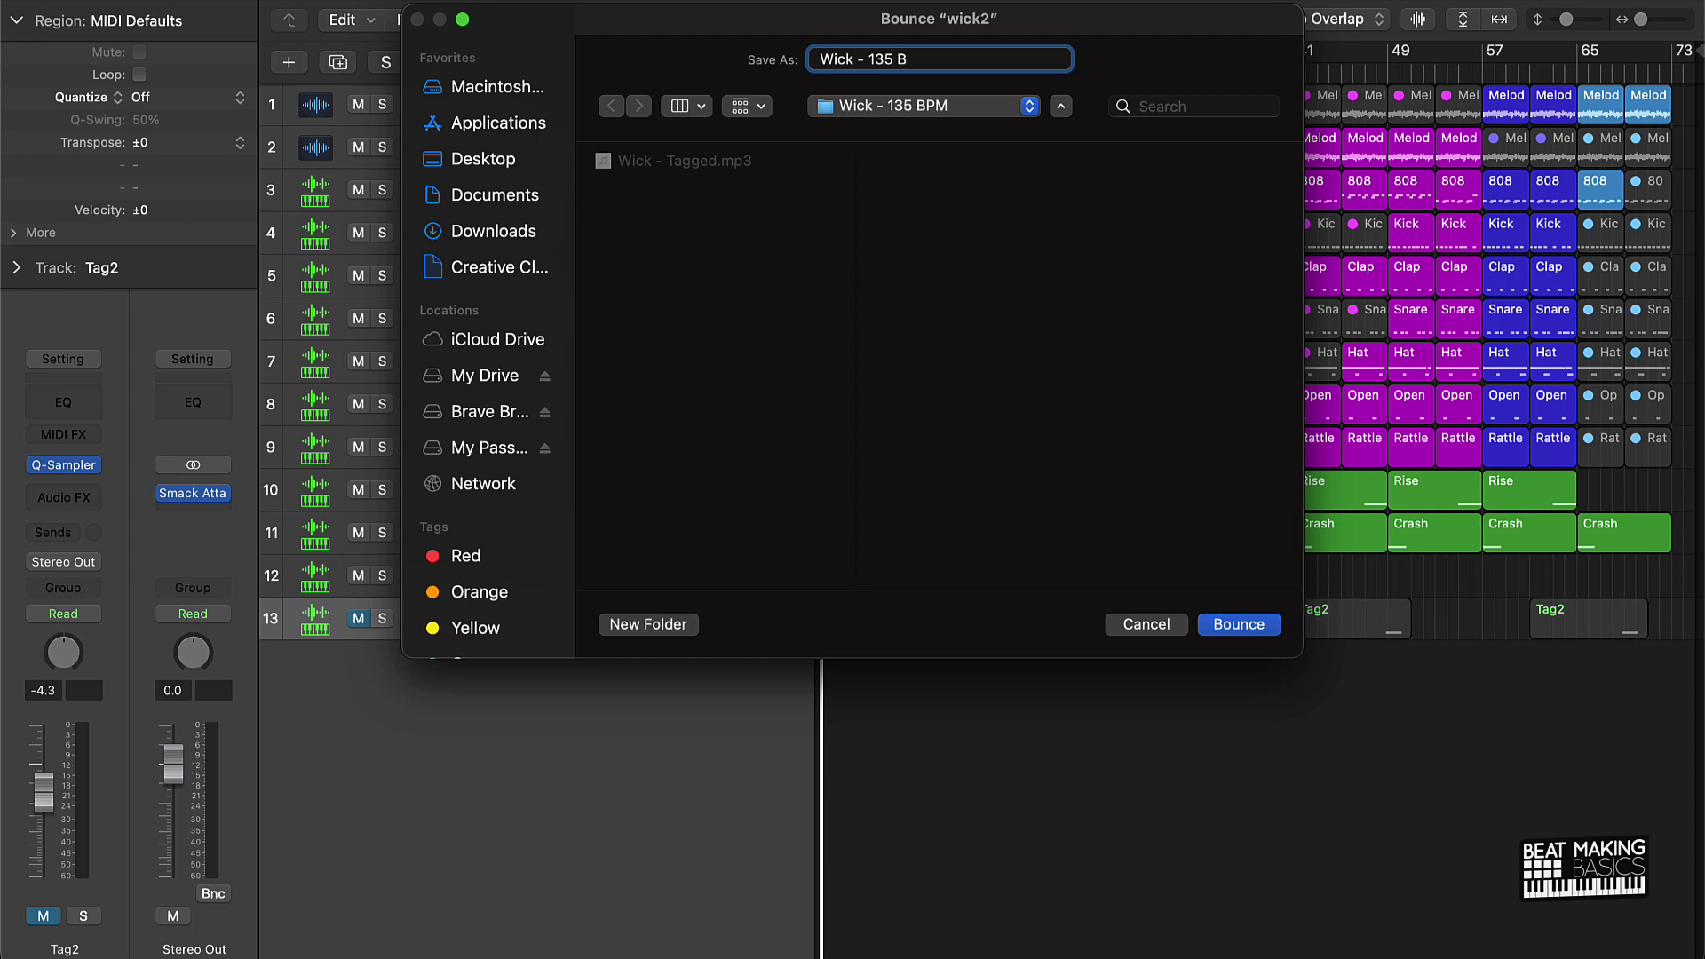
pyautogui.write('PM')
pyautogui.press('Return')
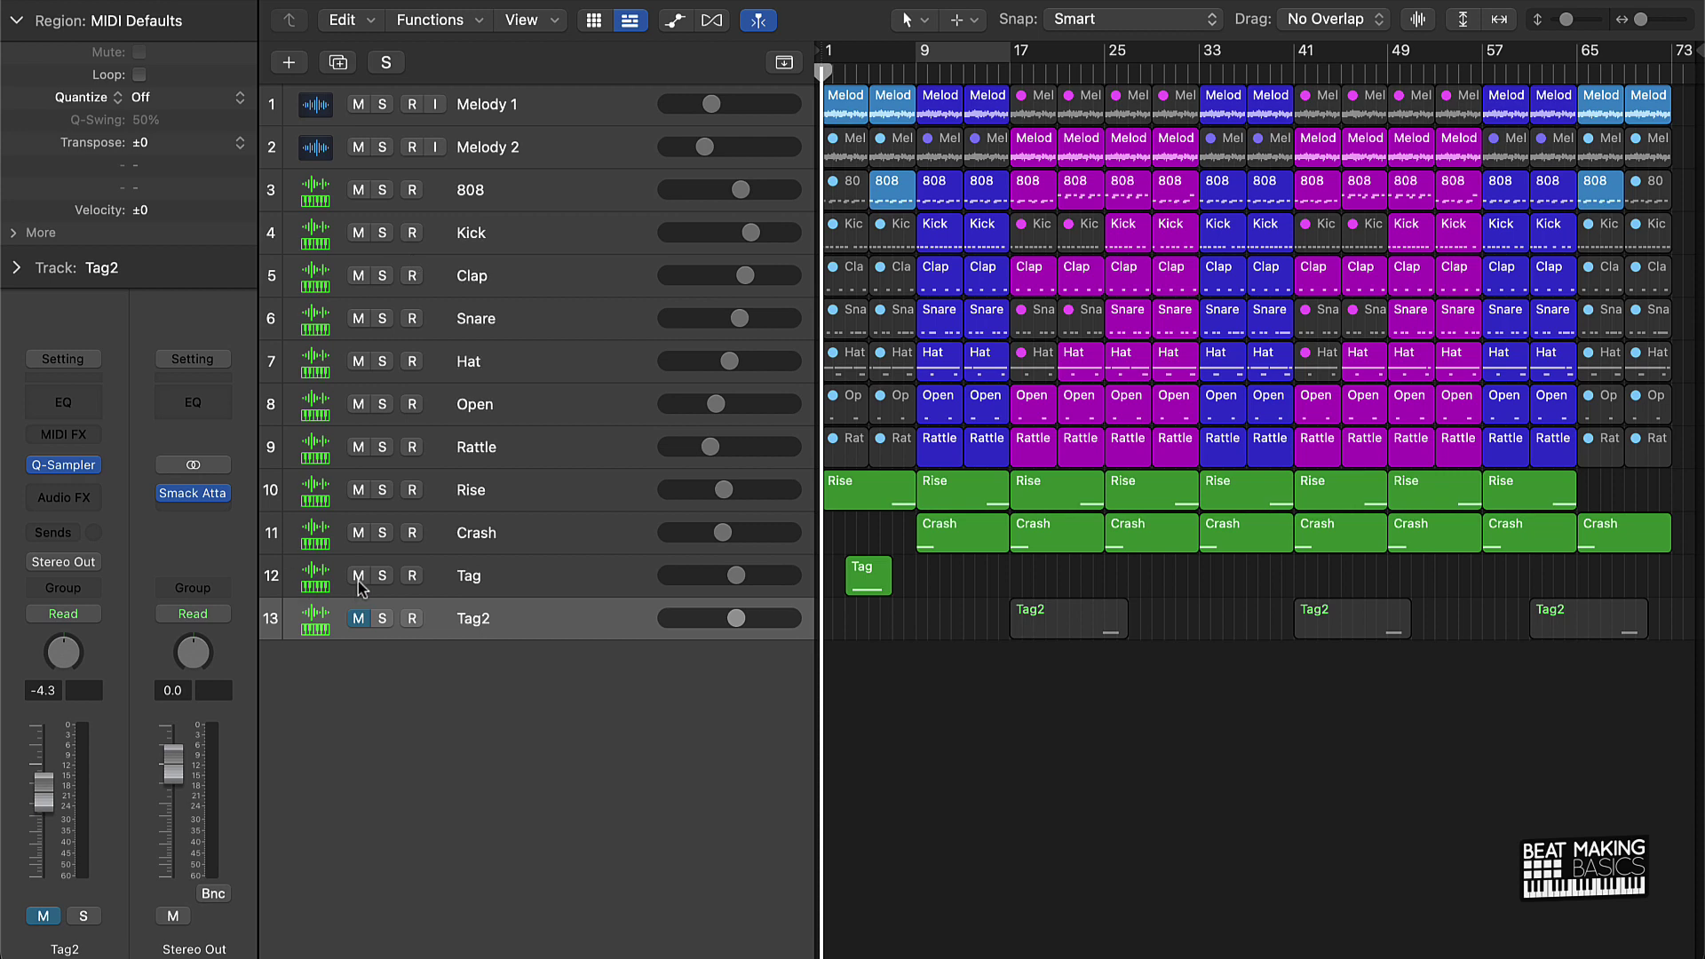
# Step: Export all tracks into a new 'Wick - Stems' folder inside Wick - 135 BPM
pyautogui.press('super+shift+e')
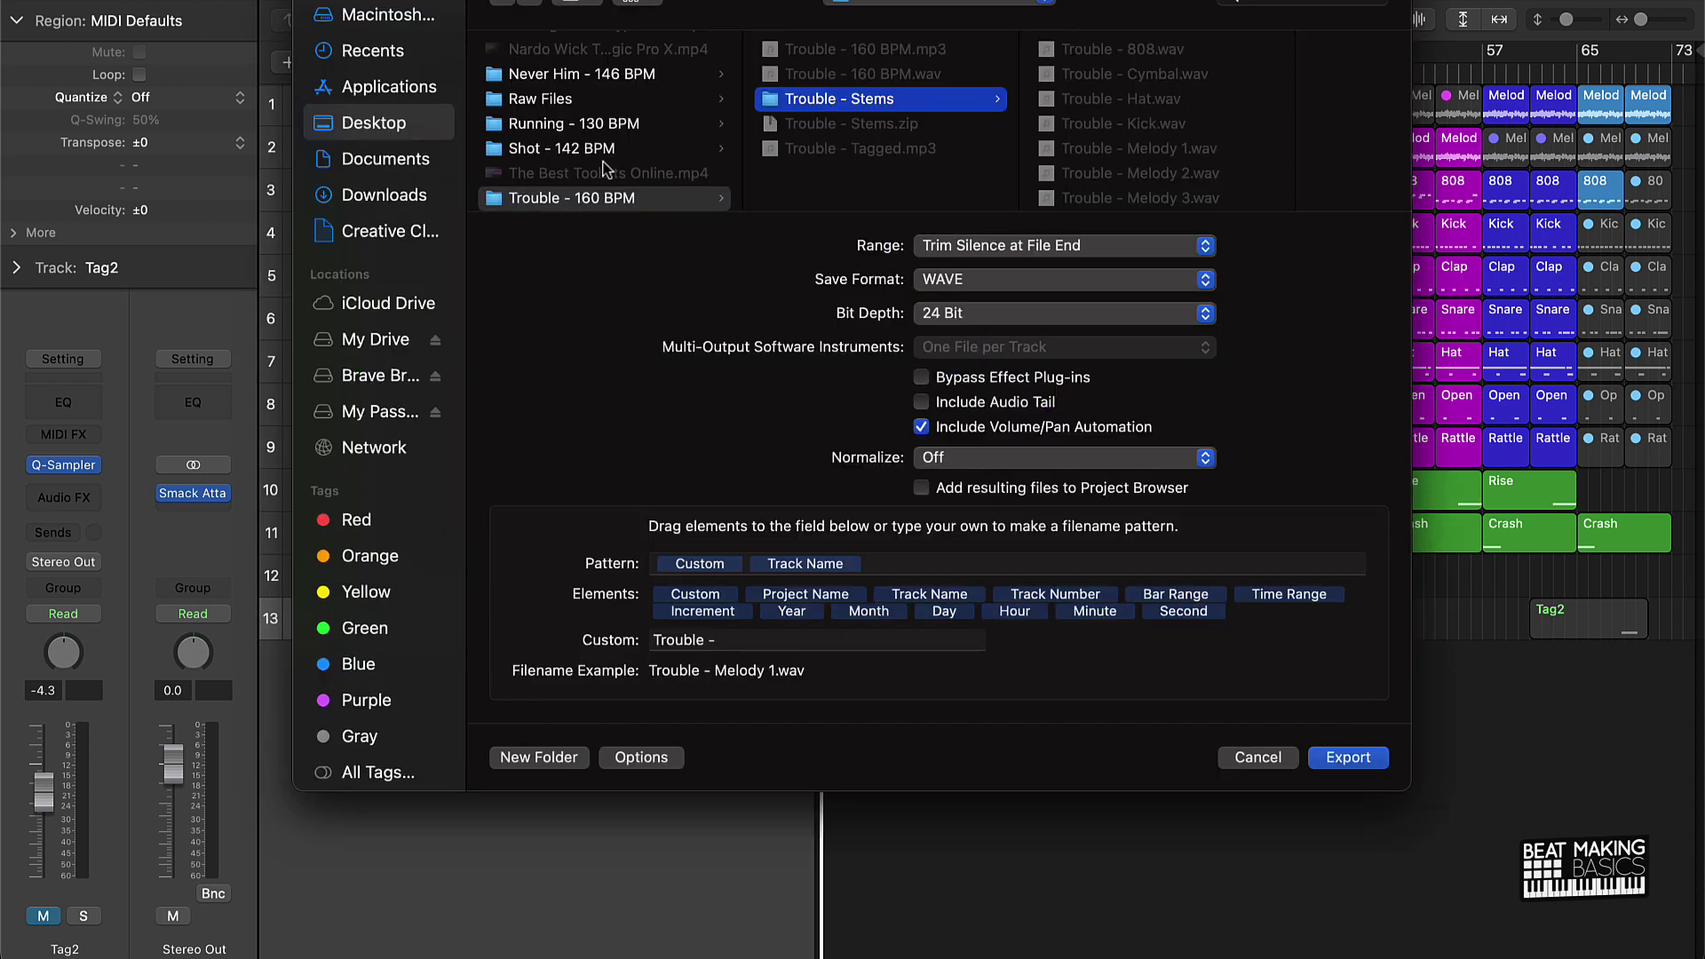
pyautogui.scroll(-3, 608, 169)
pyautogui.click(577, 189)
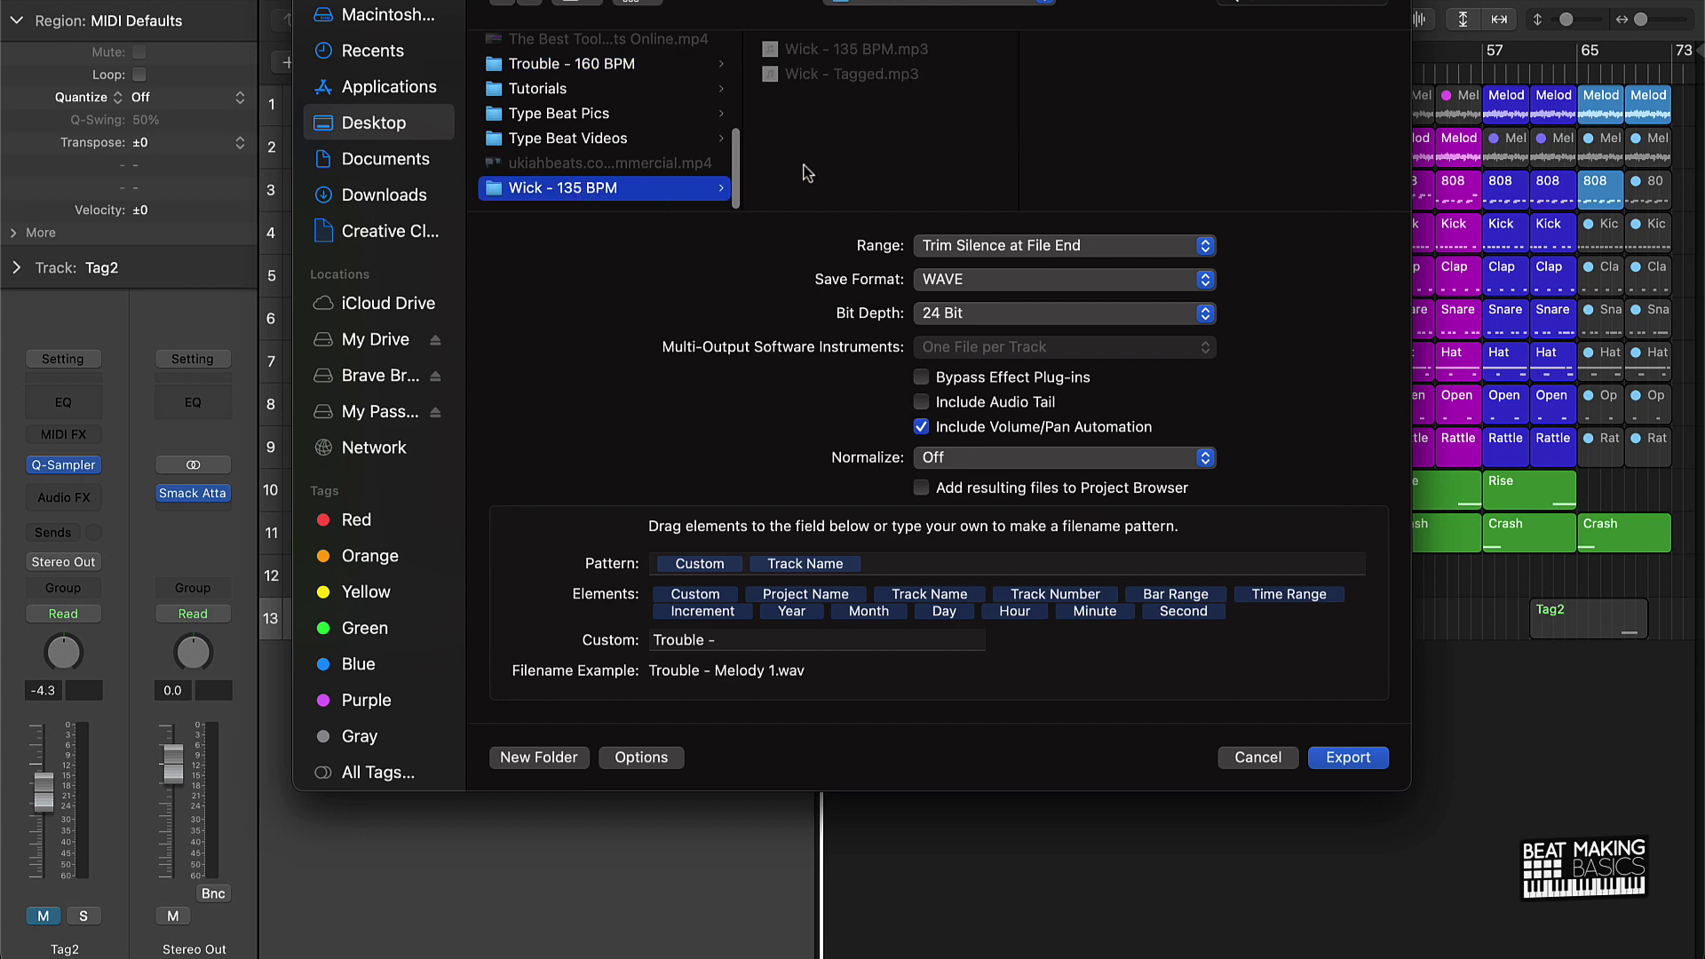
pyautogui.click(539, 761)
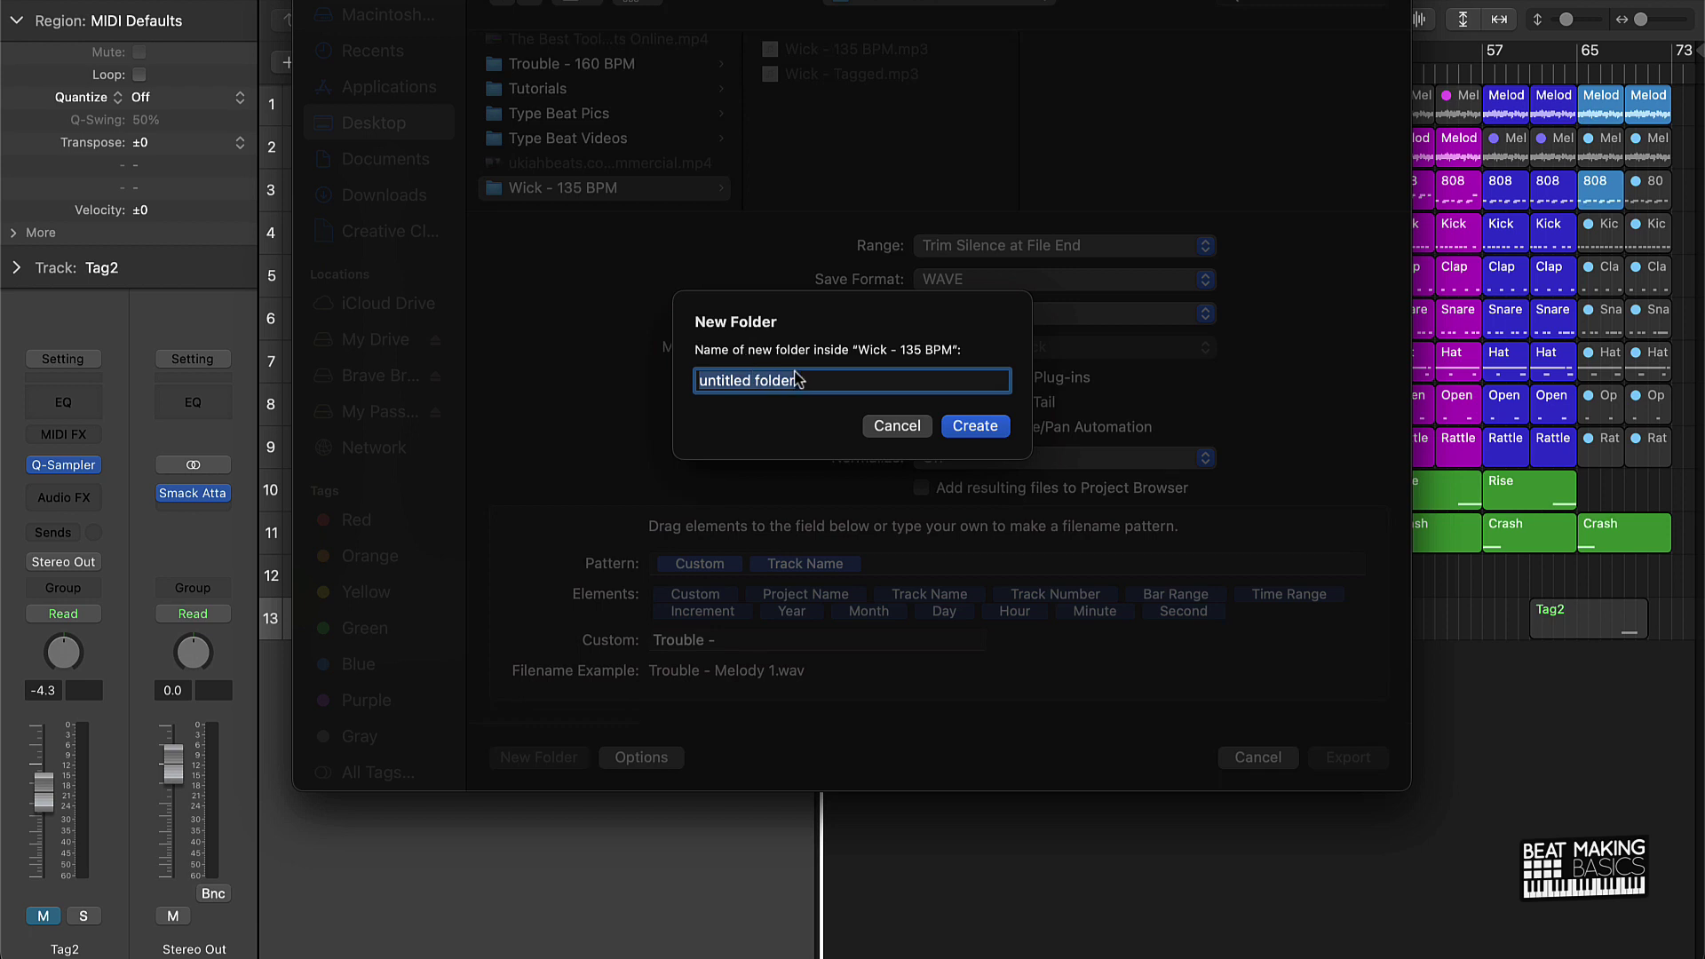
pyautogui.write('Wick - Stems')
pyautogui.press('Return')
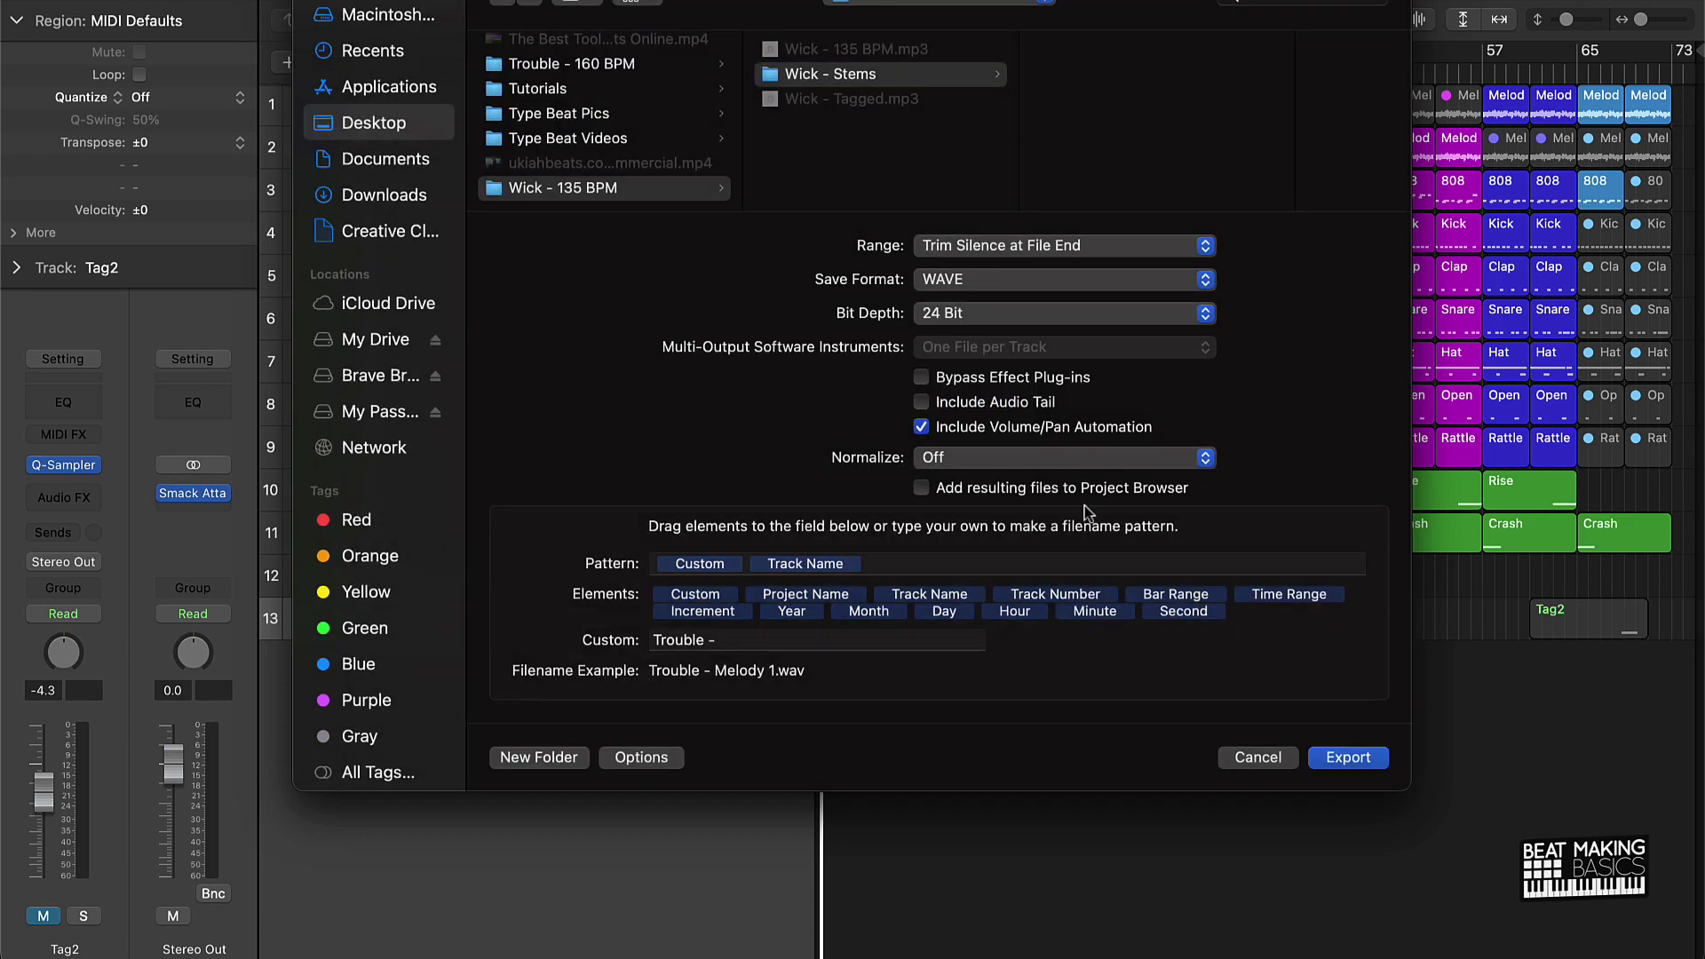
# Step: Keep the stem export at 24 Bit with normalization Off
pyautogui.click(945, 320)
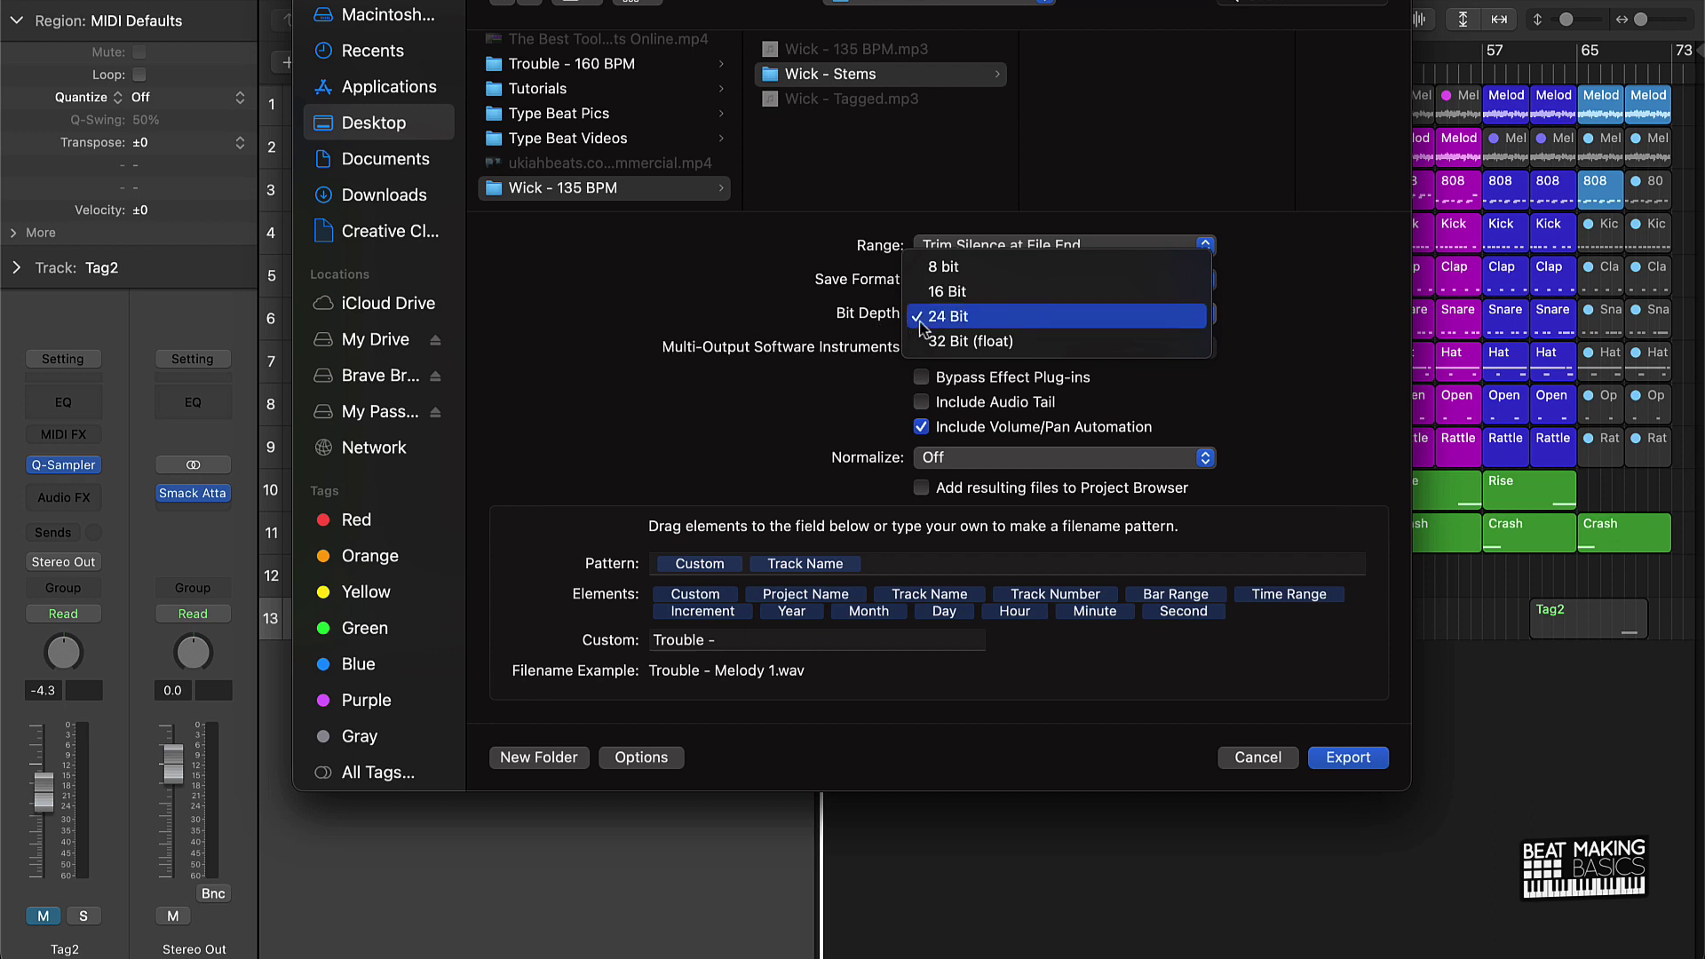
pyautogui.click(809, 325)
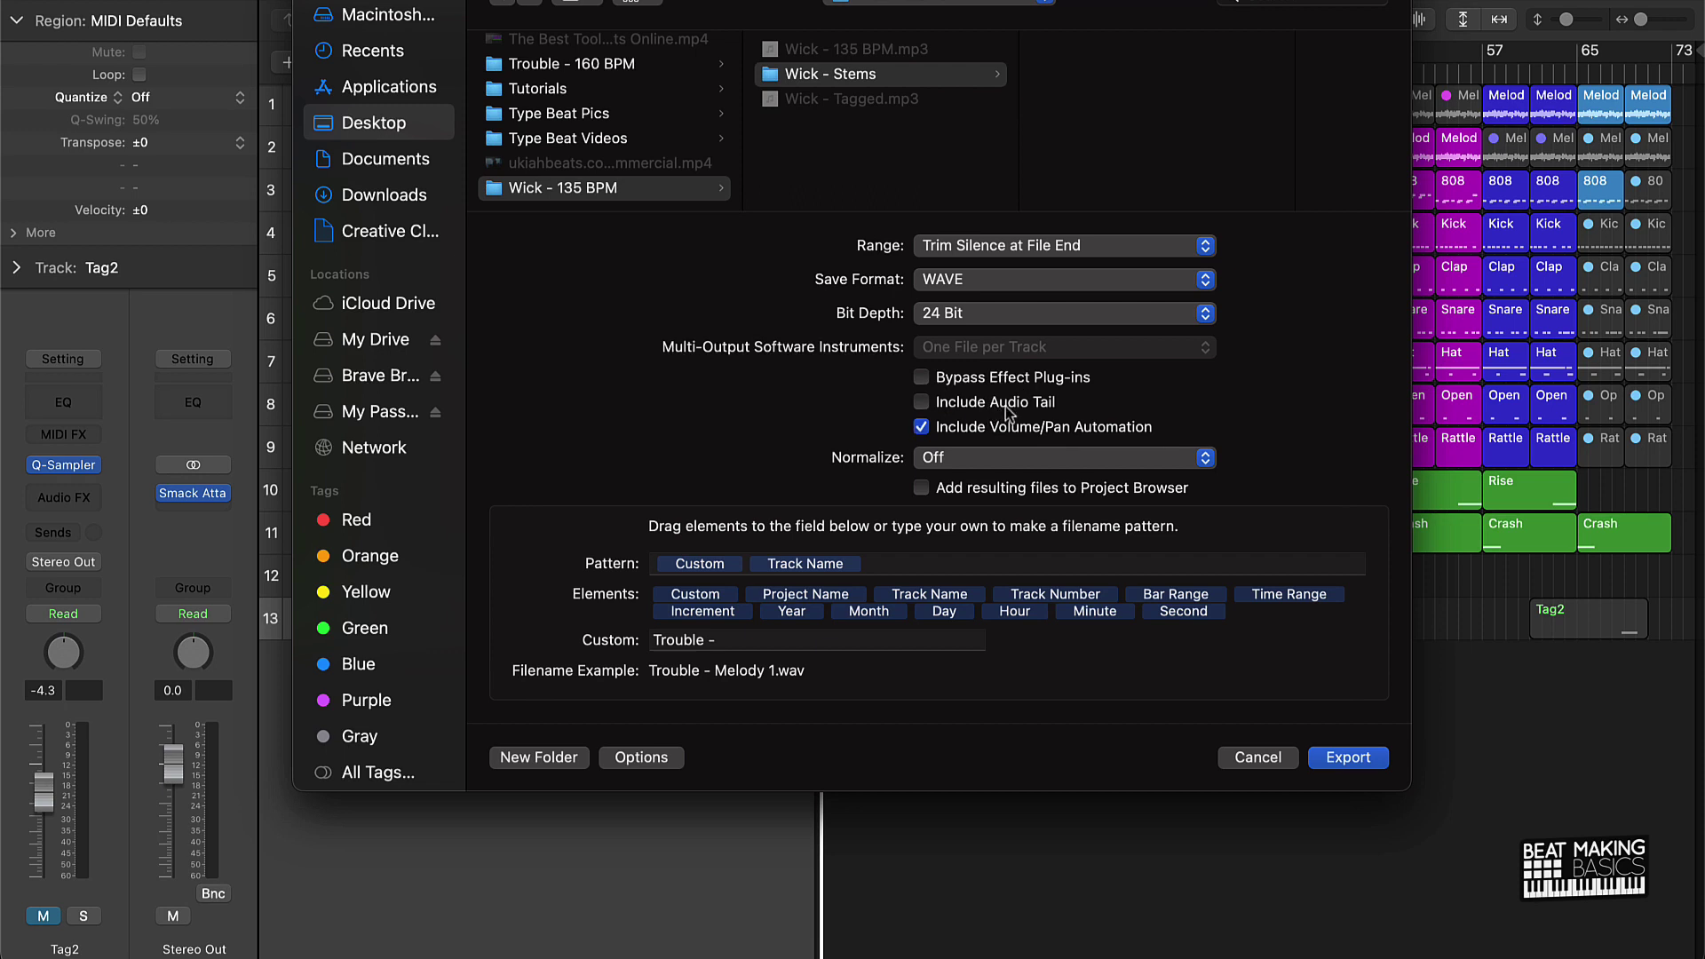
pyautogui.click(987, 457)
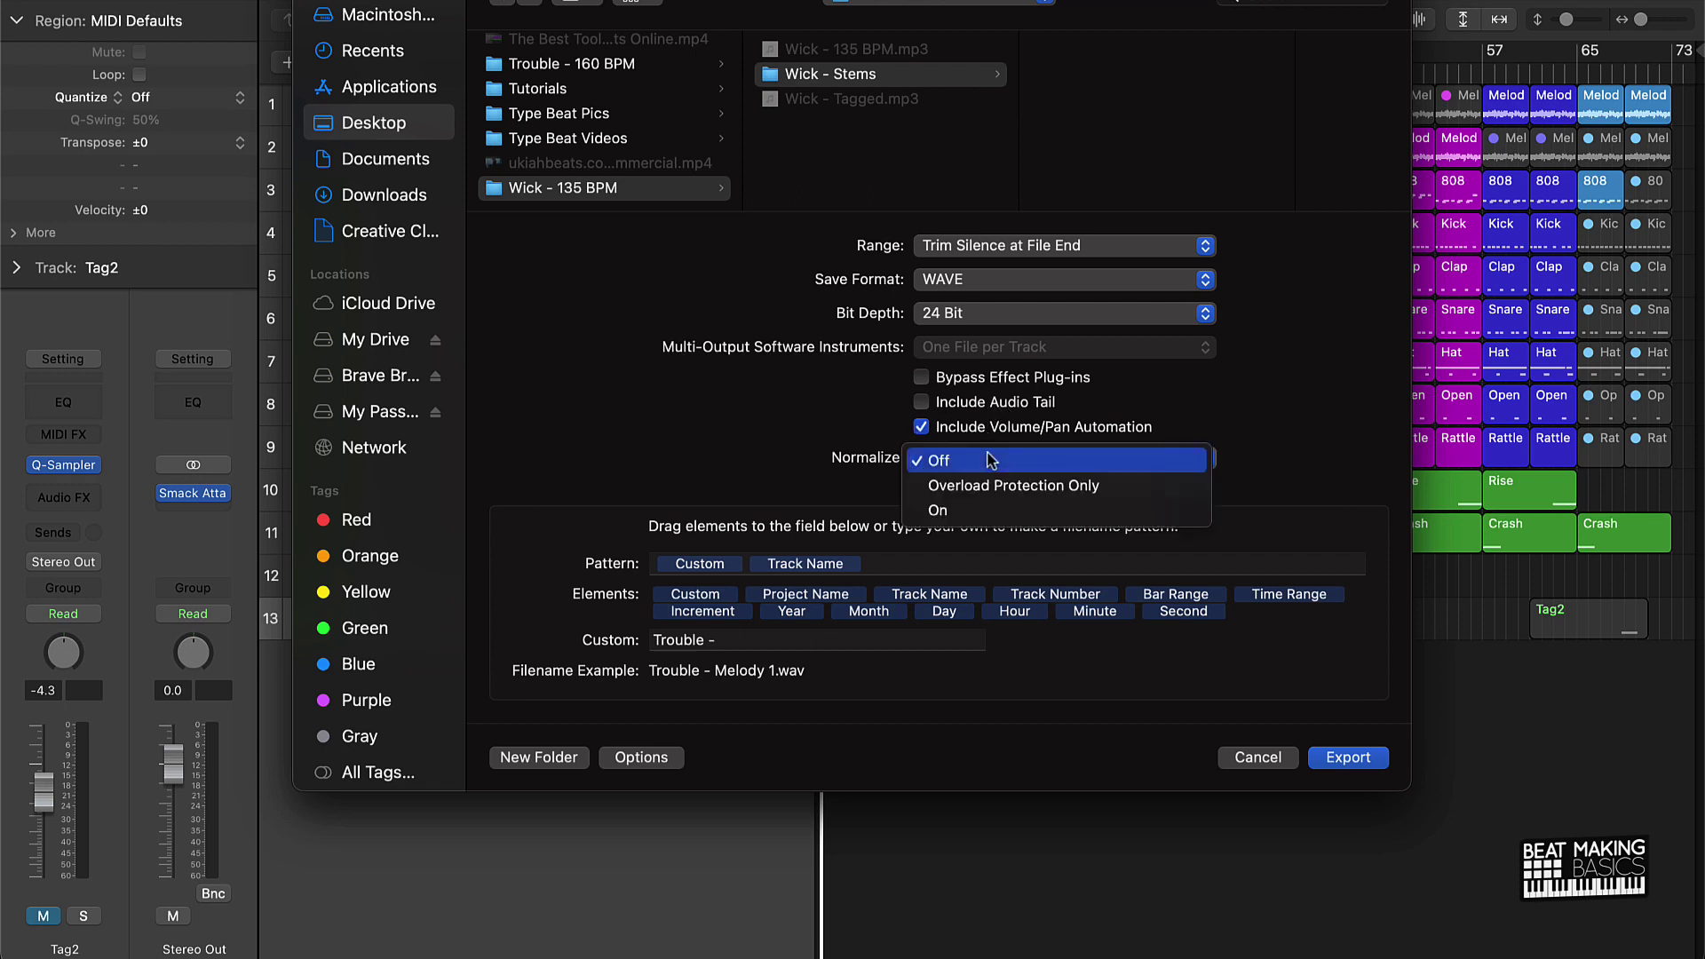
pyautogui.click(939, 462)
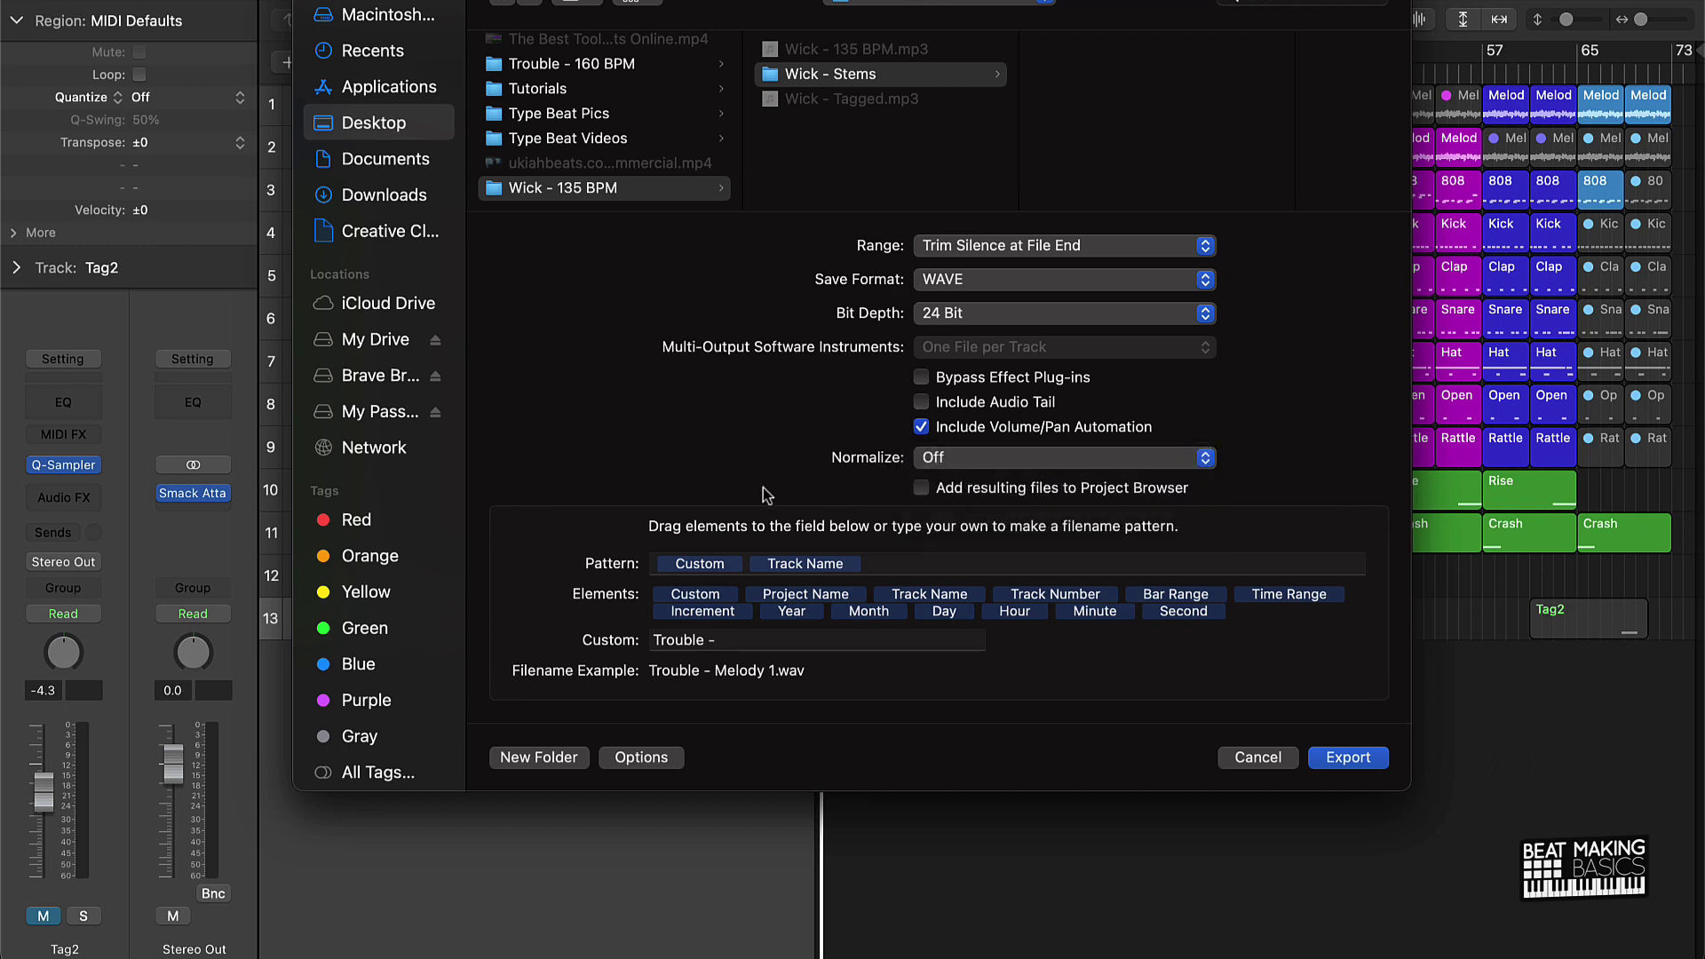
# Step: Change the stem filename prefix from 'Trouble' to 'Wick' and export all tracks
pyautogui.doubleClick(688, 639)
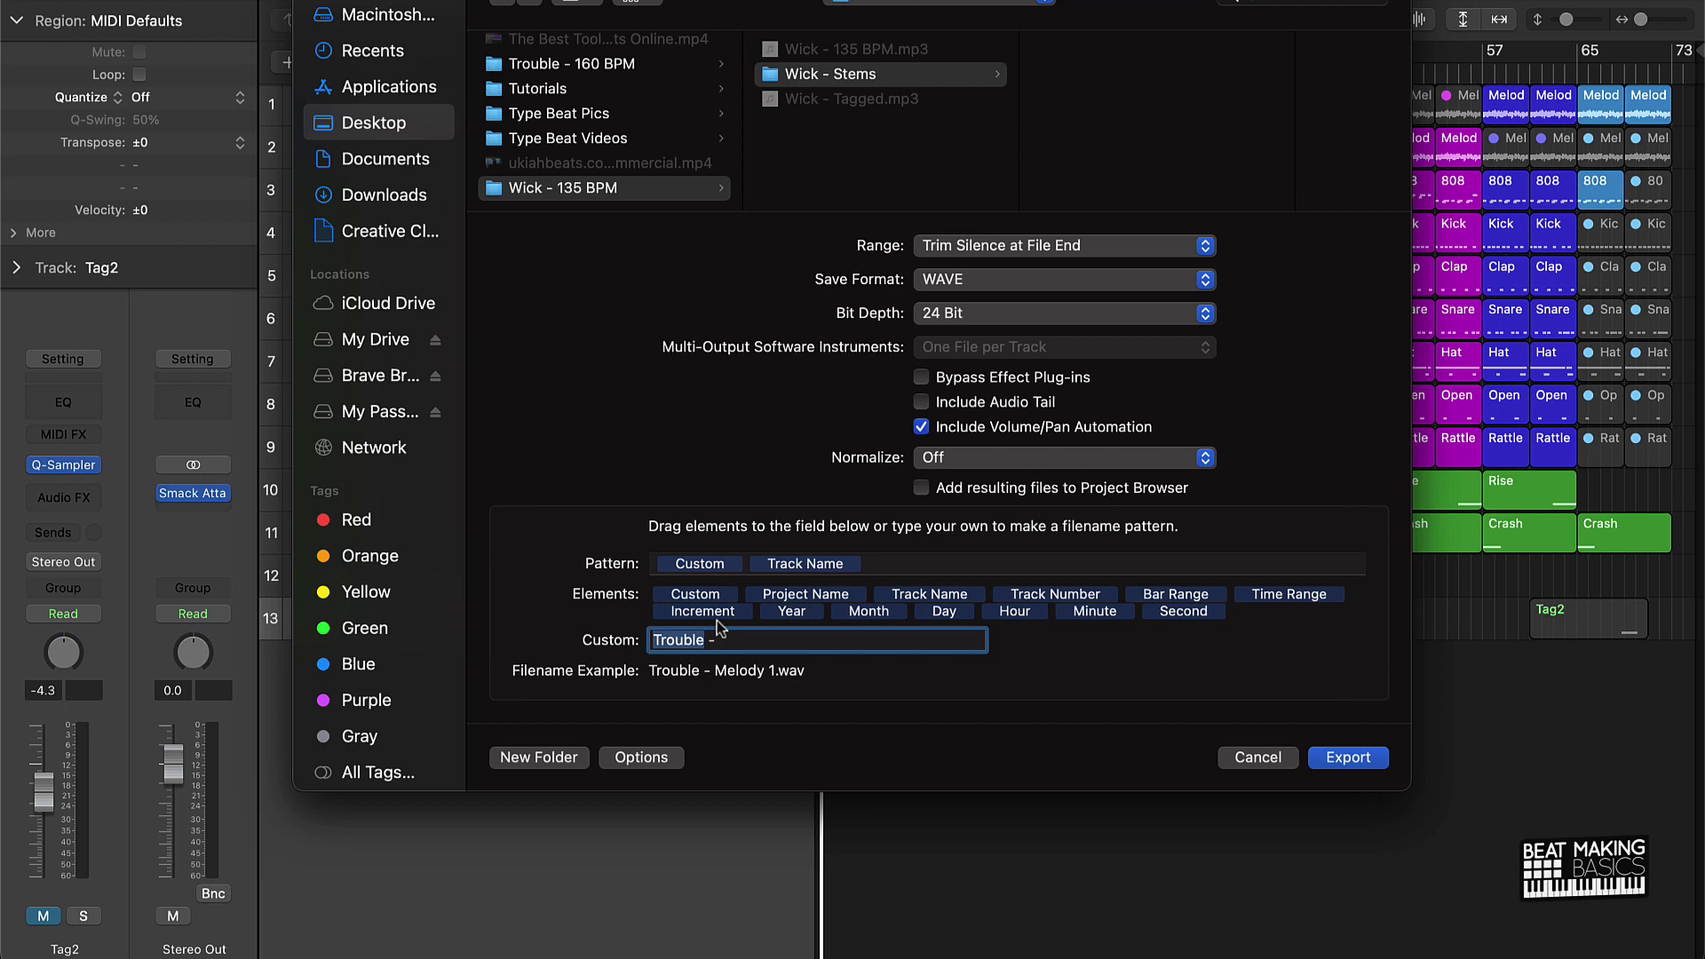
pyautogui.write('Wick')
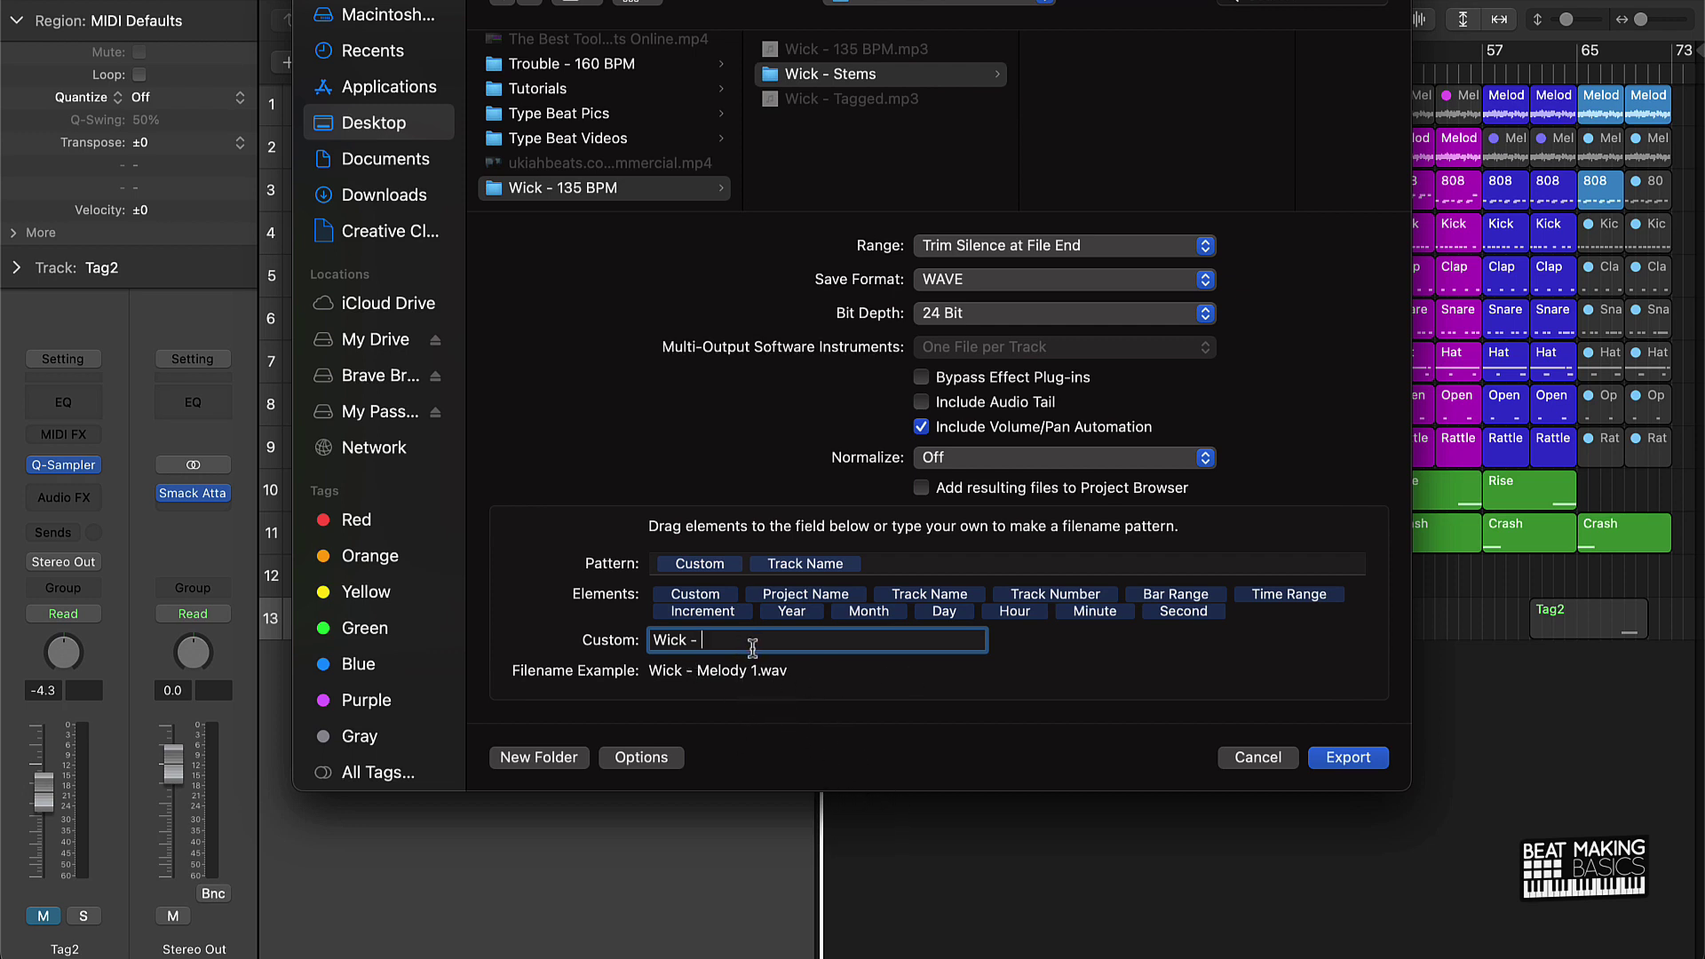
pyautogui.press('BackSpace')
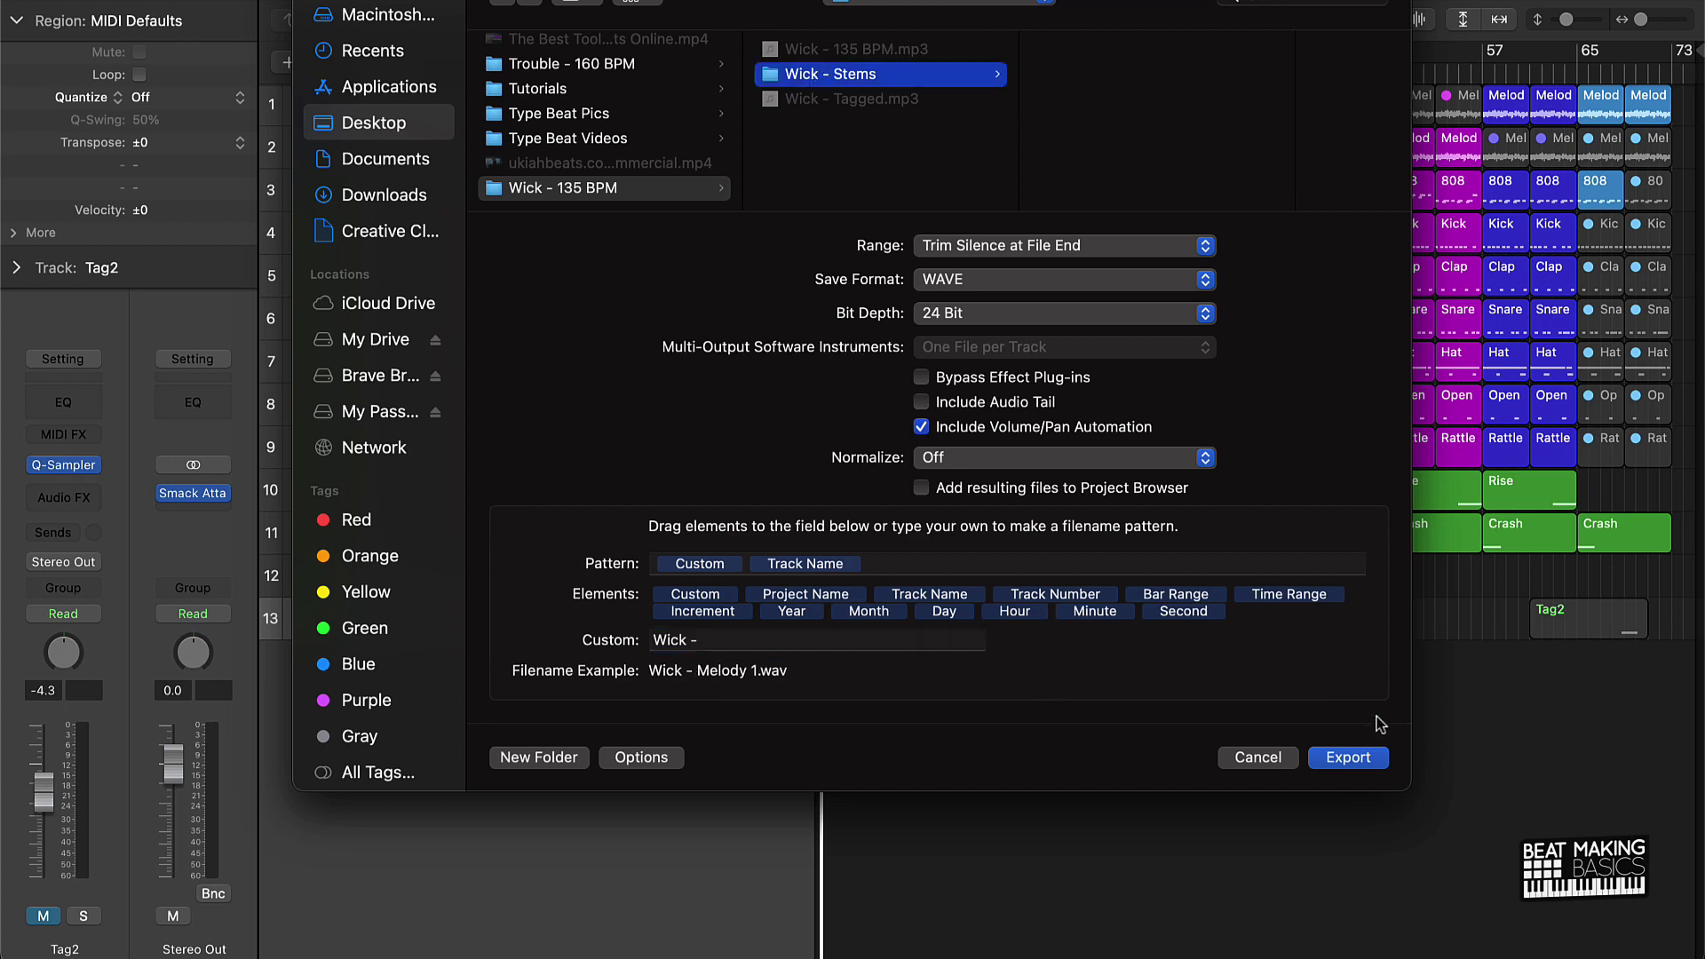
pyautogui.click(1358, 751)
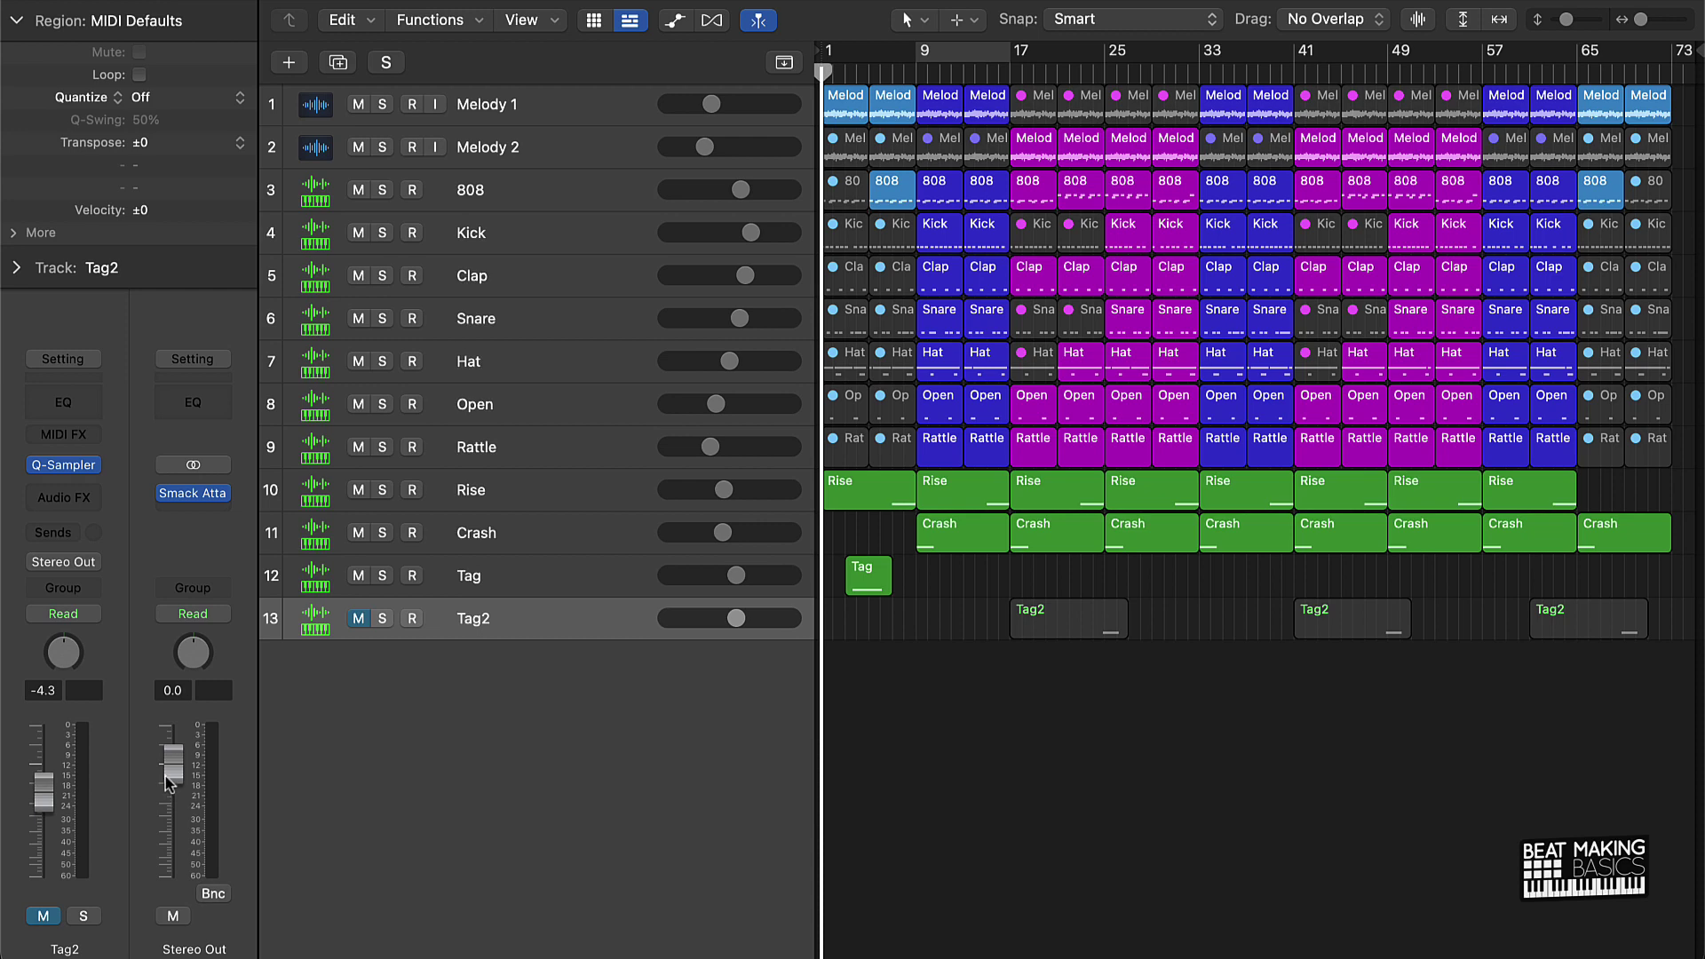
# Step: Lower the Stereo Out master fader to about -4.6 dB
pyautogui.moveTo(173, 764); pyautogui.dragTo(173, 786)
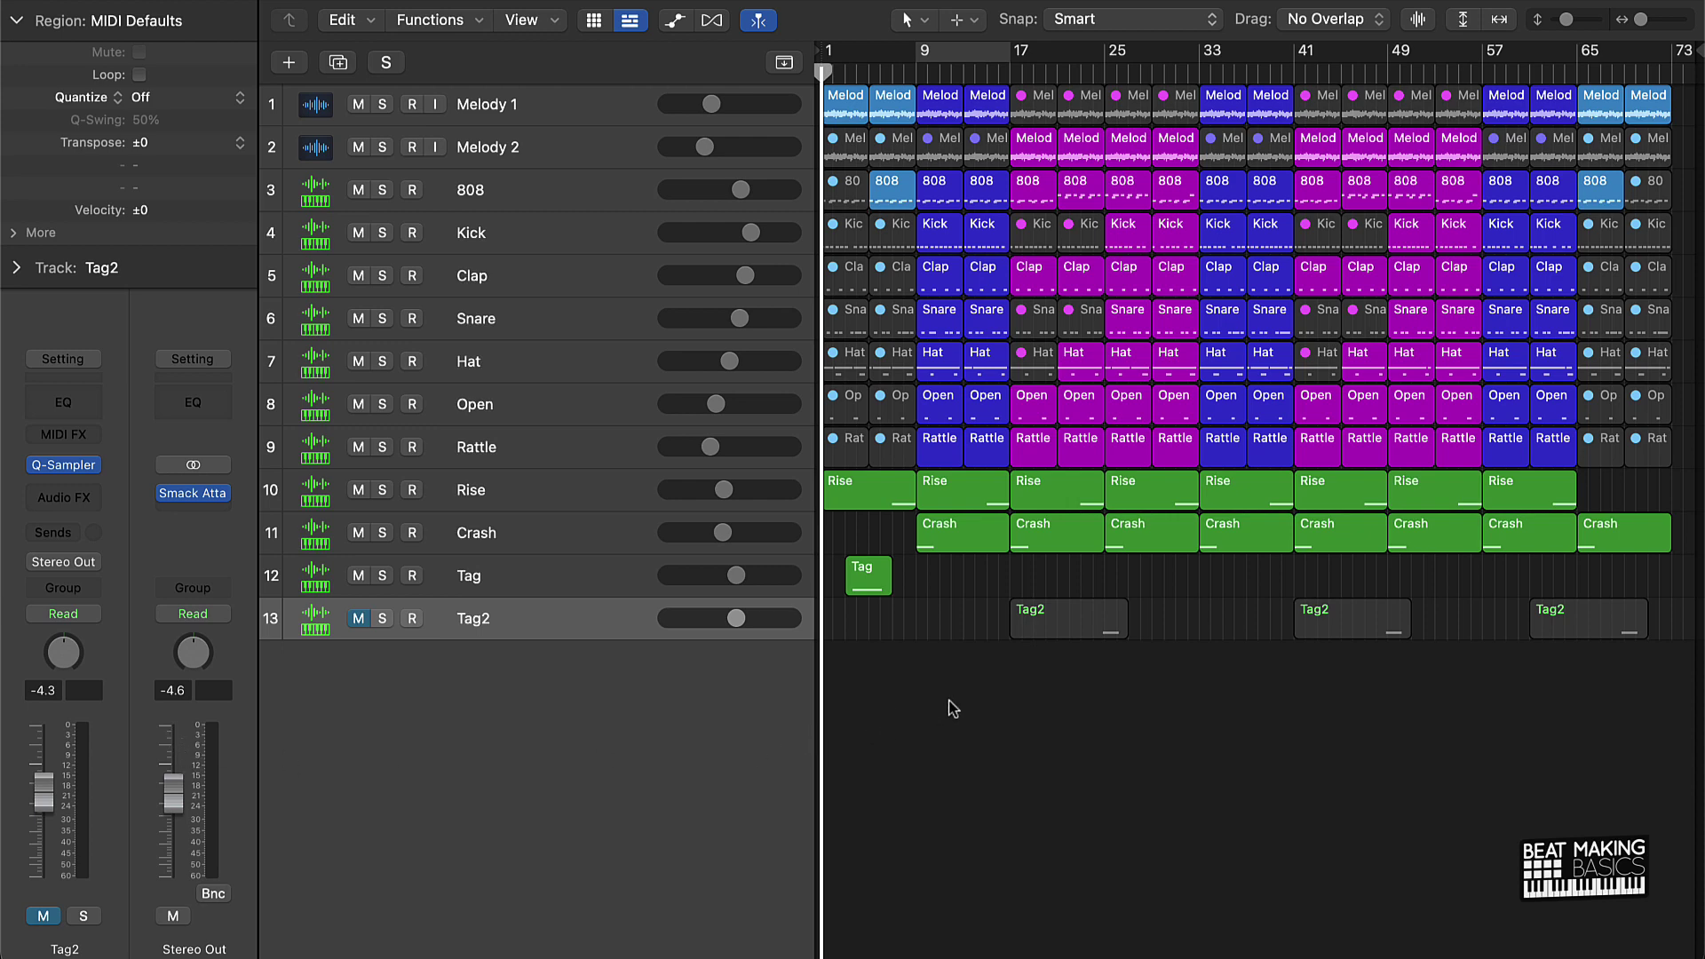
# Step: Bounce the mix as a Wave PCM file at 48000 Hz named 'Wick - 135 BPM', MP3 off
pyautogui.press('super+b')
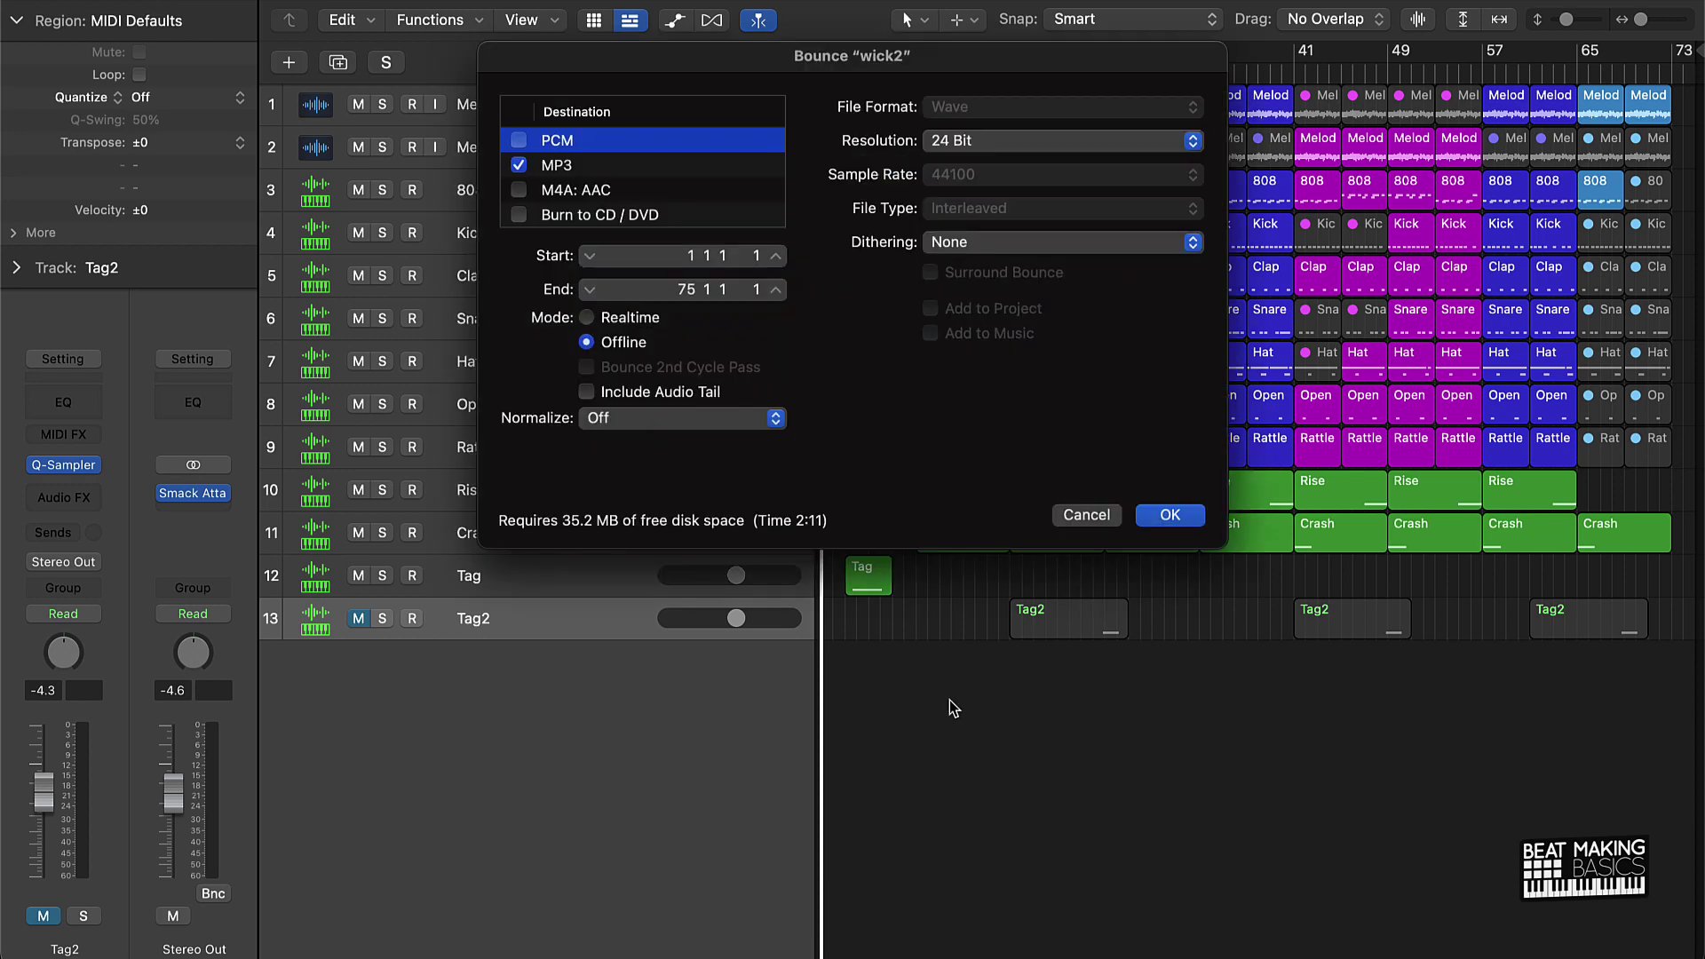
pyautogui.click(519, 166)
pyautogui.click(520, 166)
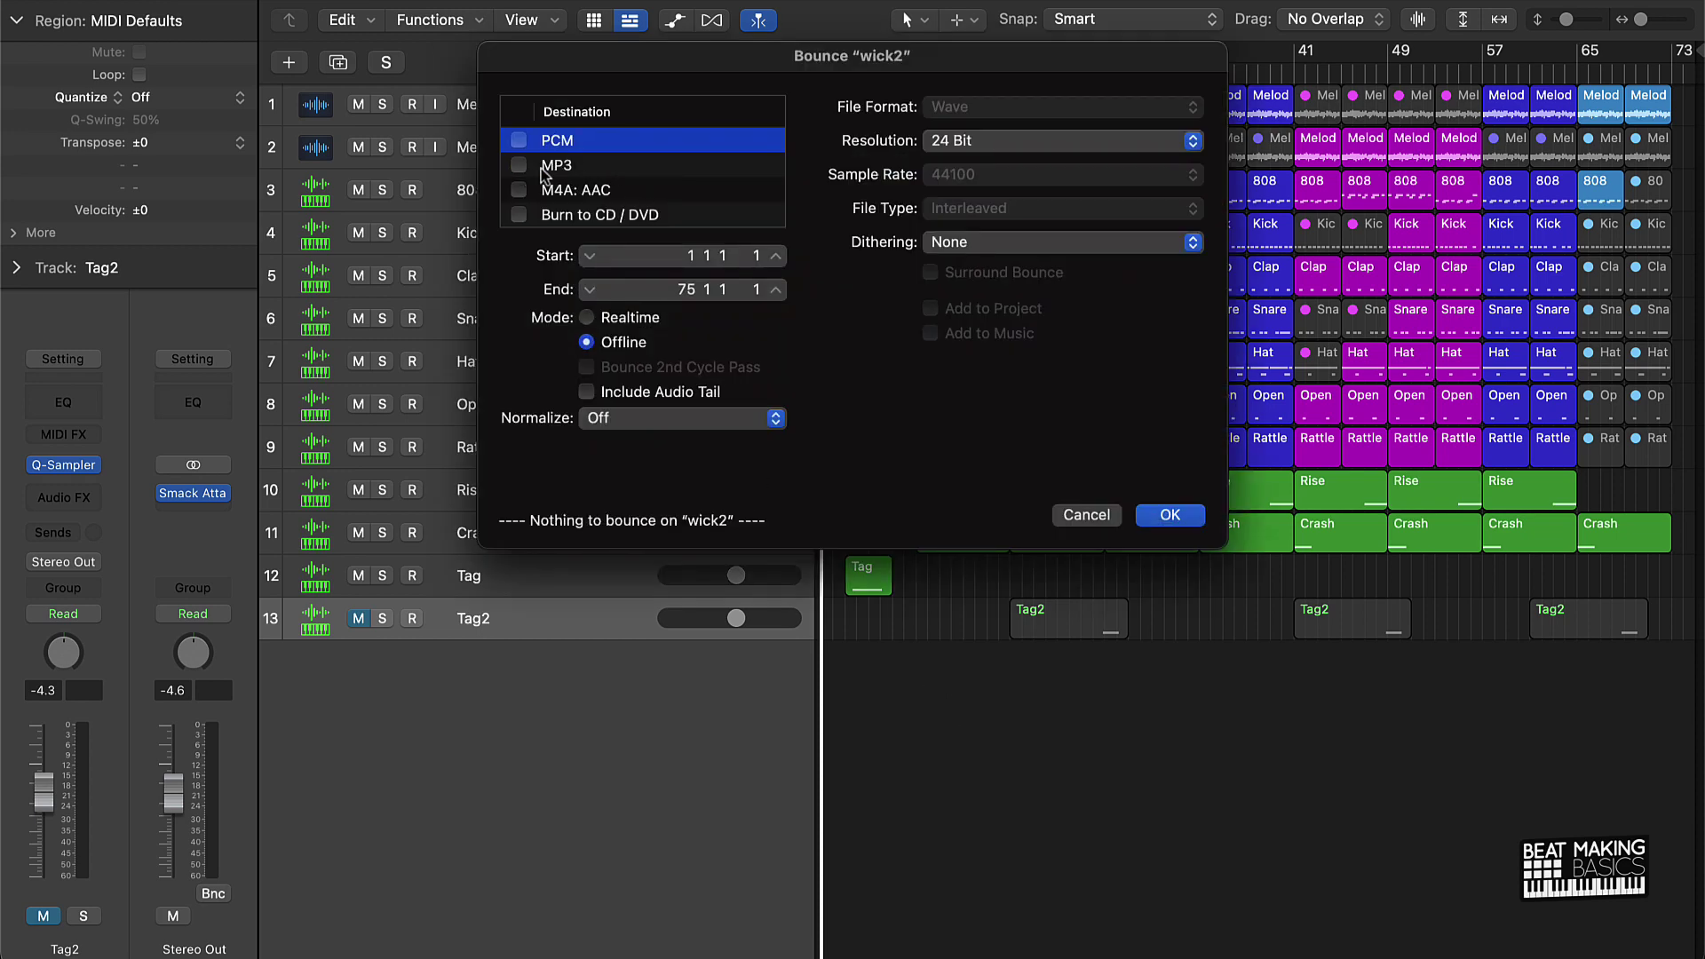
pyautogui.click(519, 142)
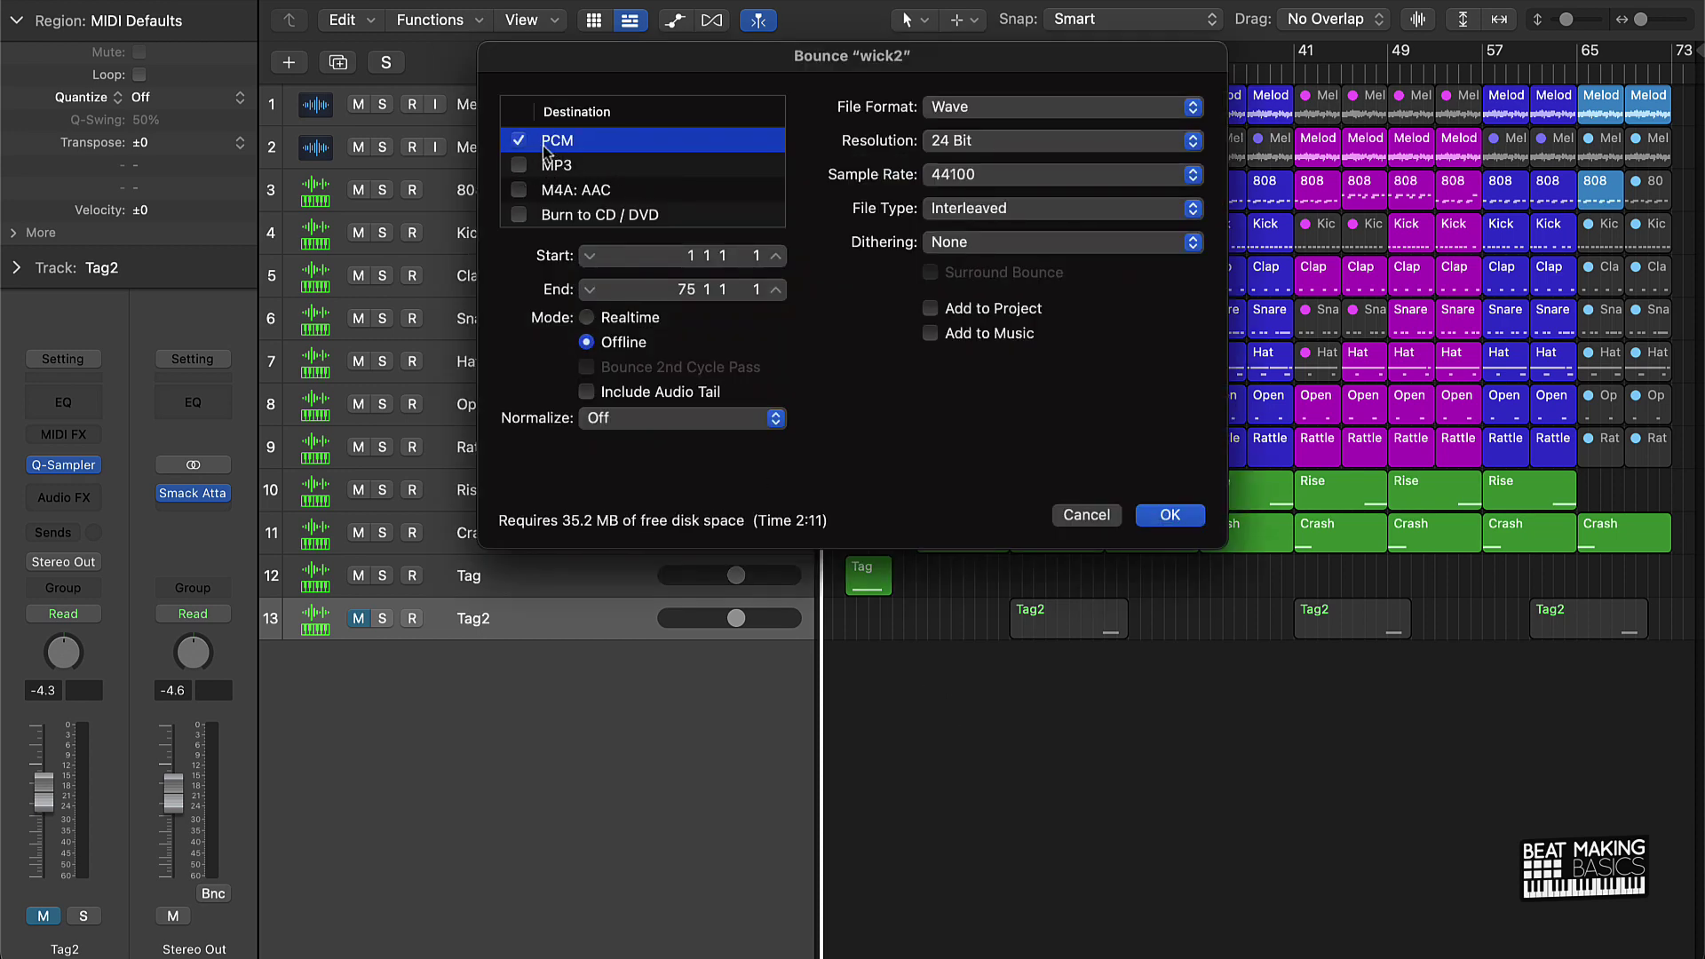
pyautogui.click(975, 110)
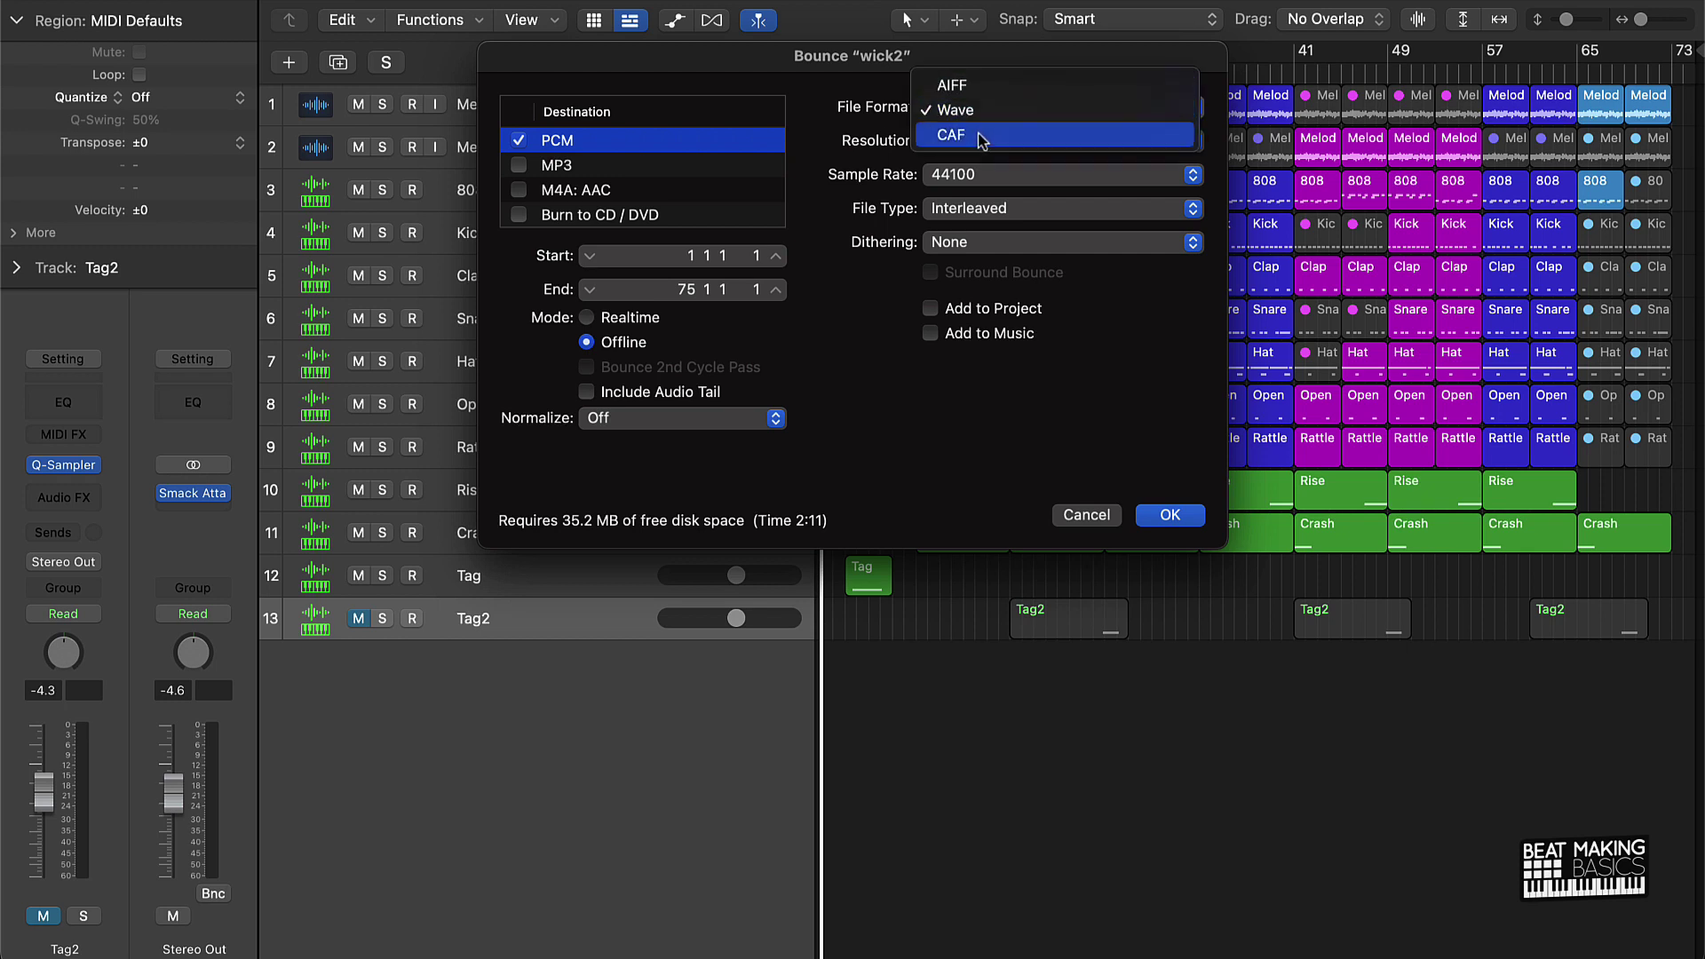
pyautogui.click(842, 120)
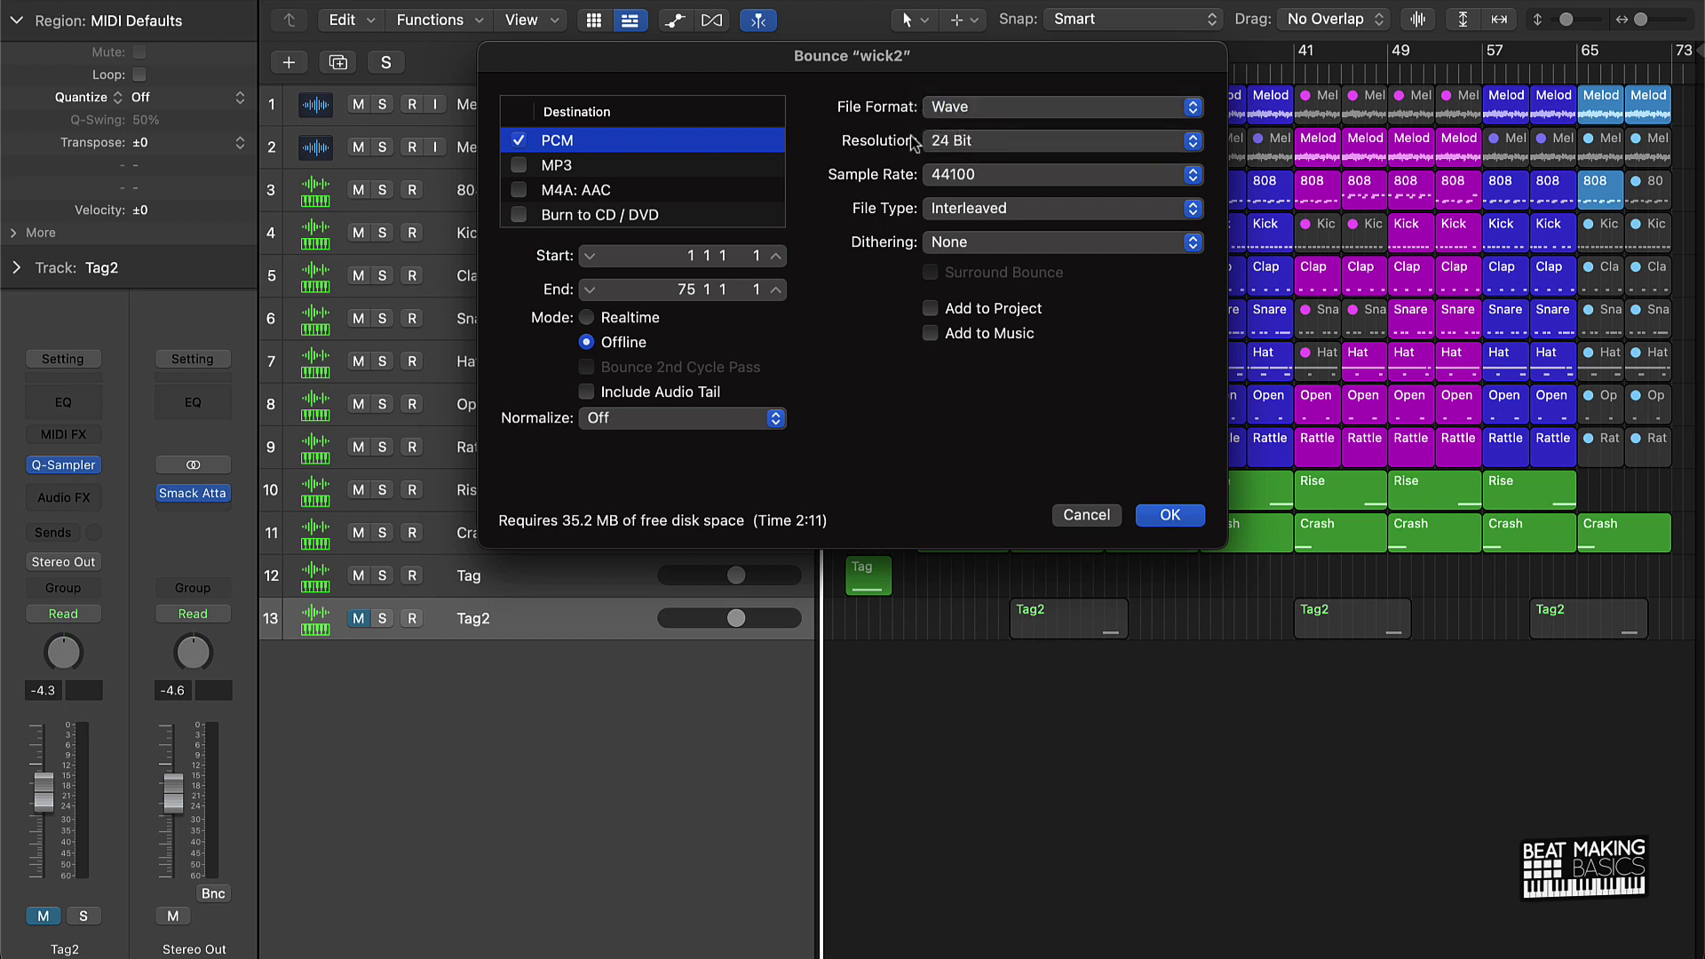
pyautogui.click(946, 175)
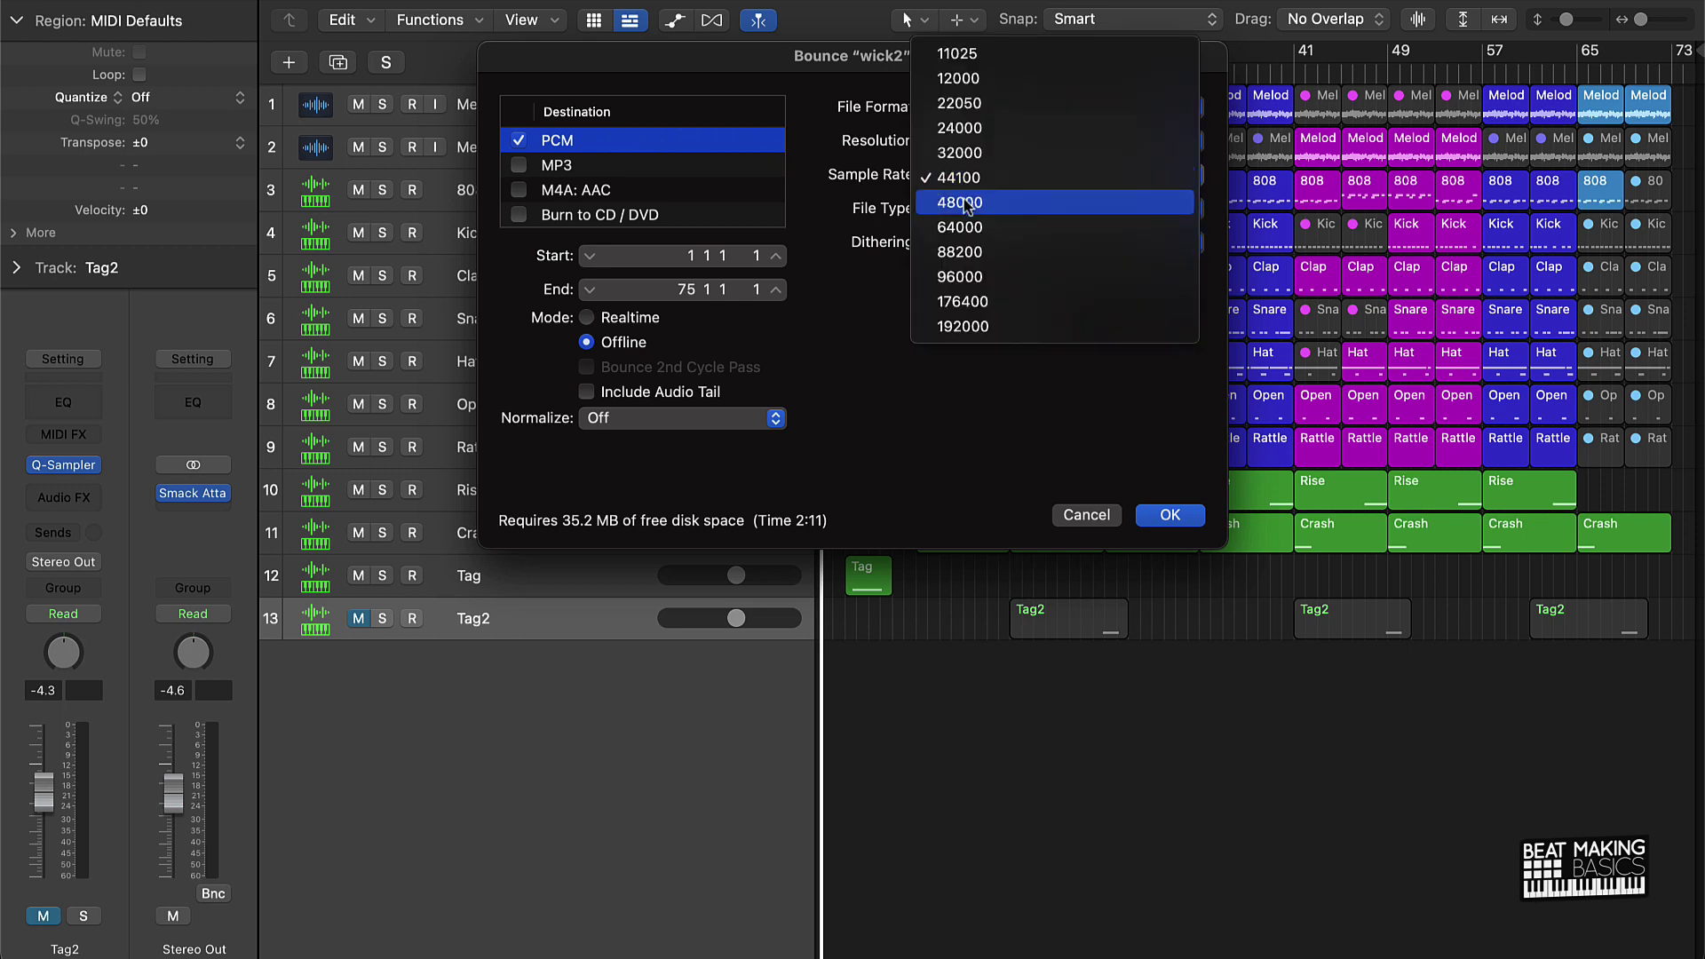
pyautogui.click(962, 195)
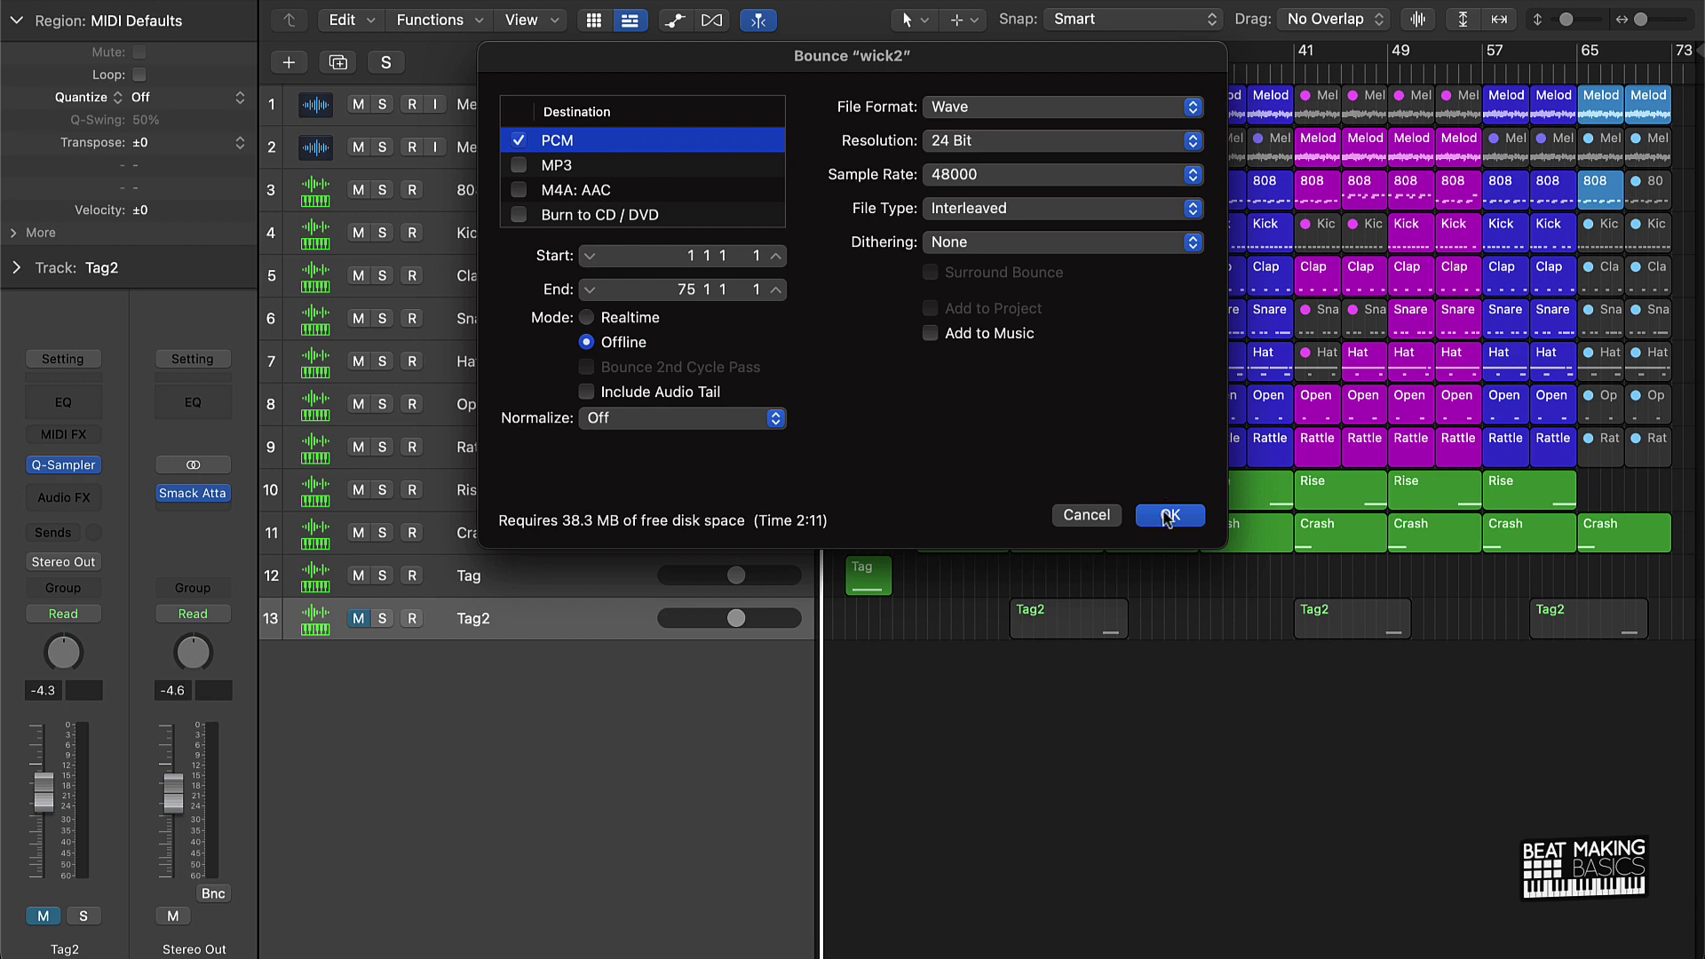
pyautogui.click(1169, 515)
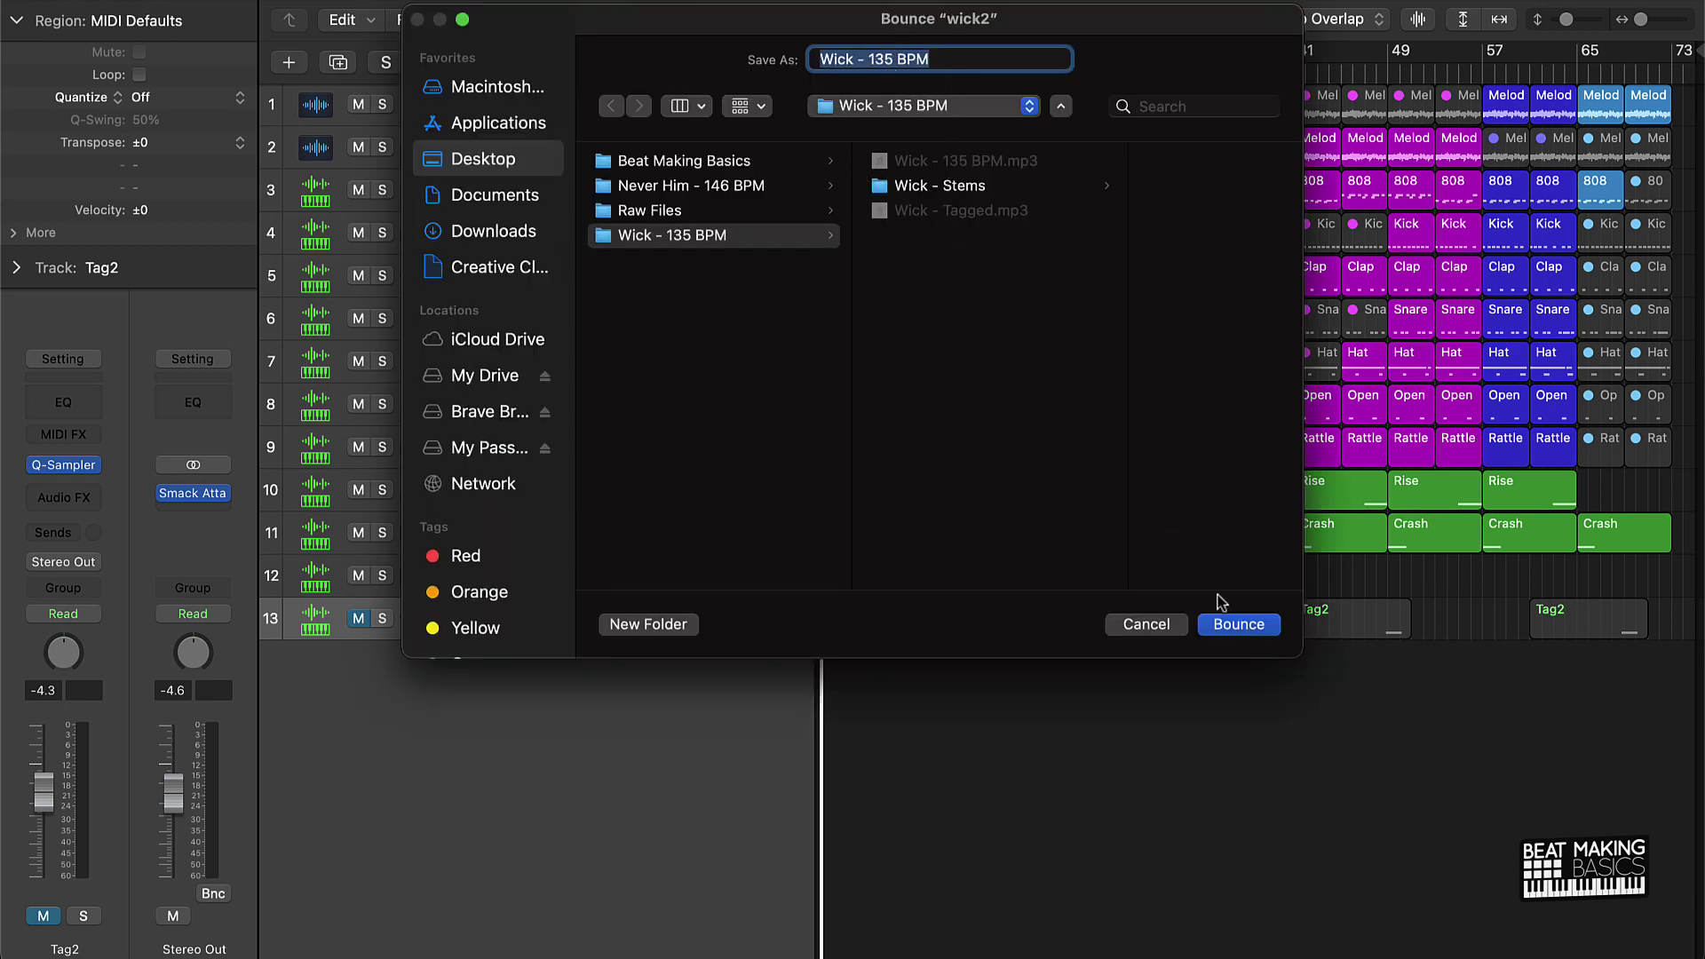
pyautogui.click(1230, 622)
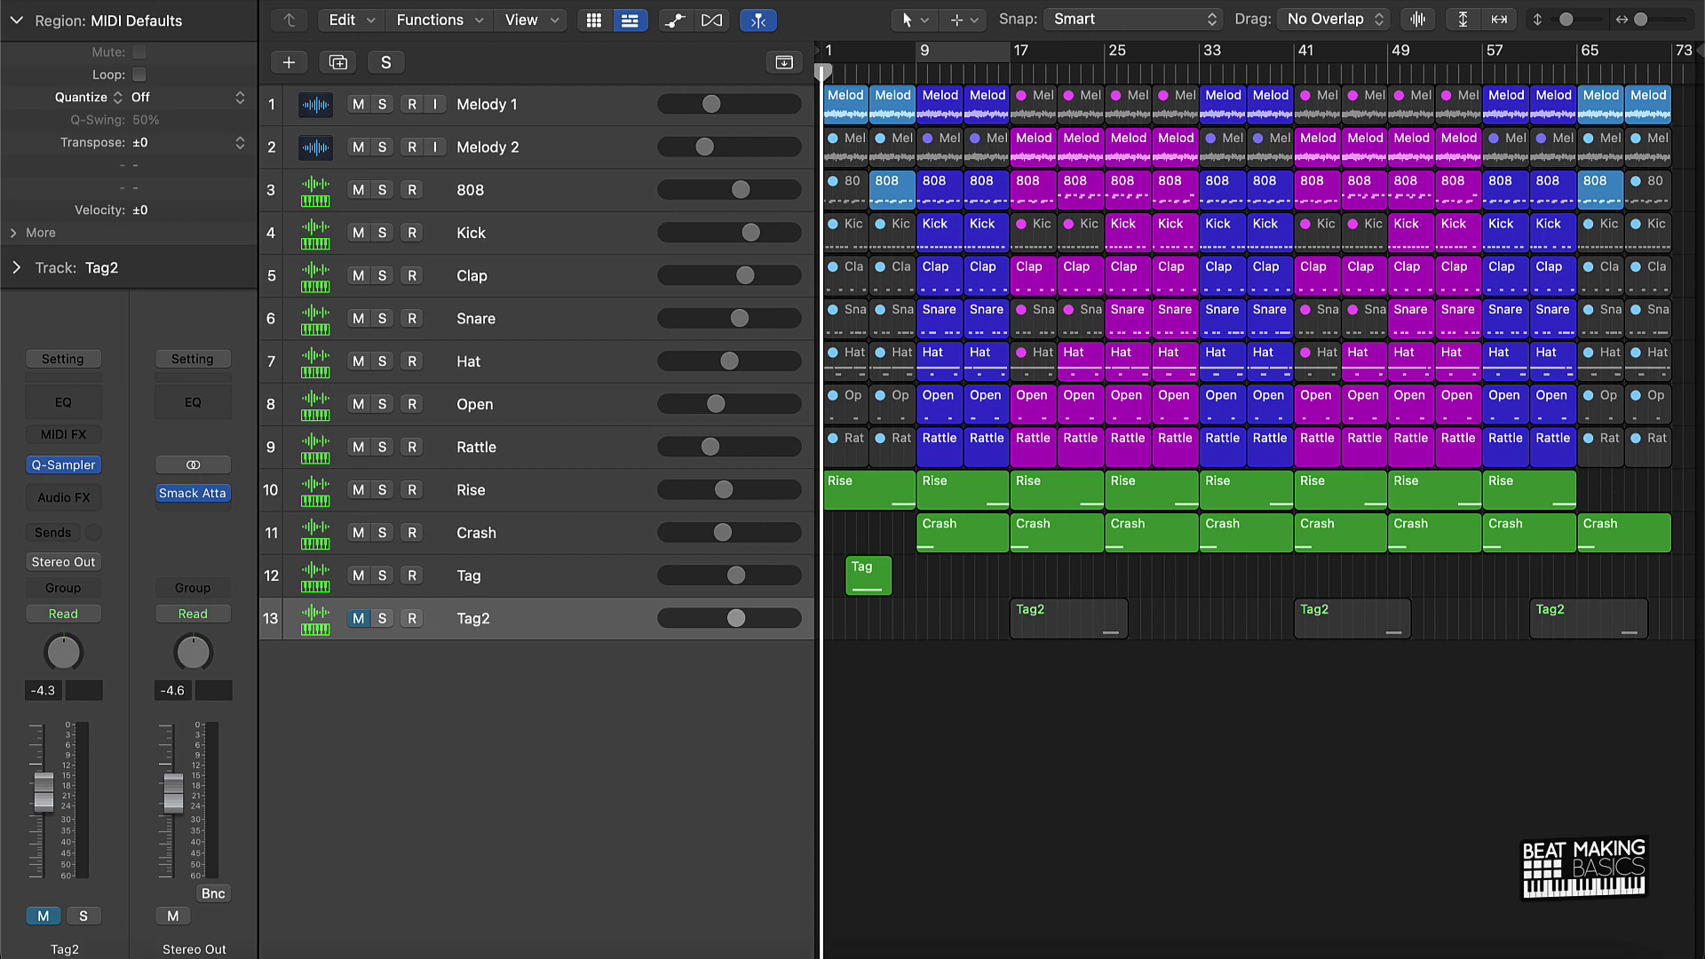
# Step: Open the Desktop's Wick - 135 BPM folder in Finder and widen the window
pyautogui.click(98, 931)
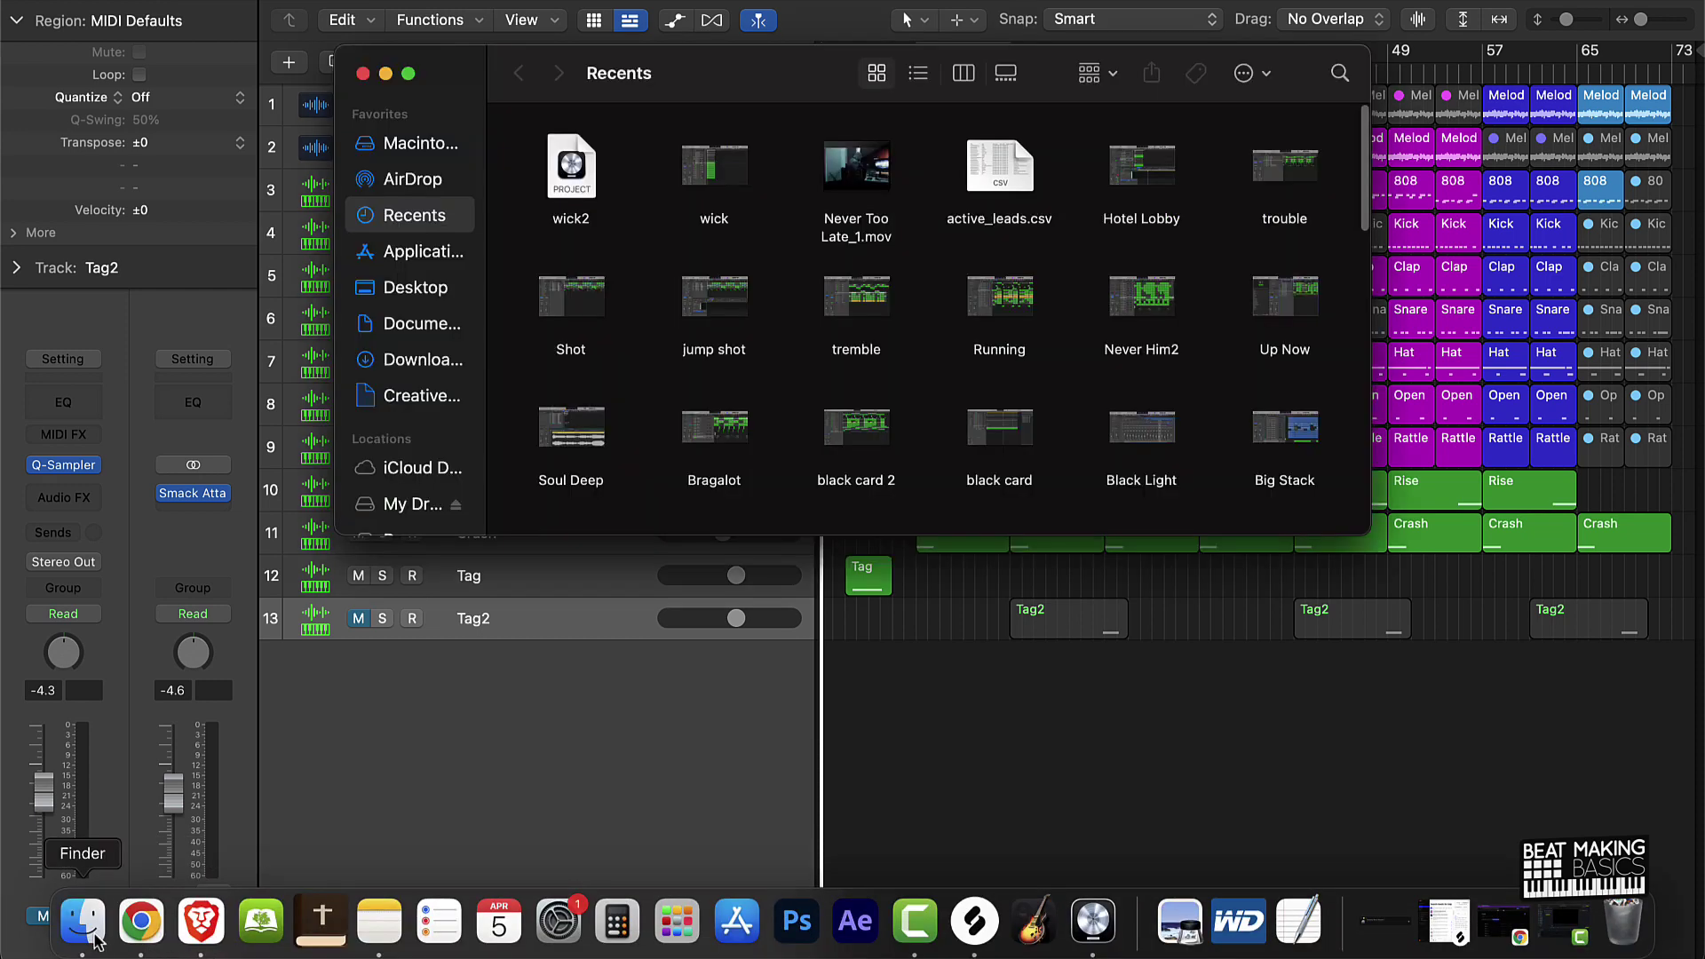
pyautogui.click(425, 288)
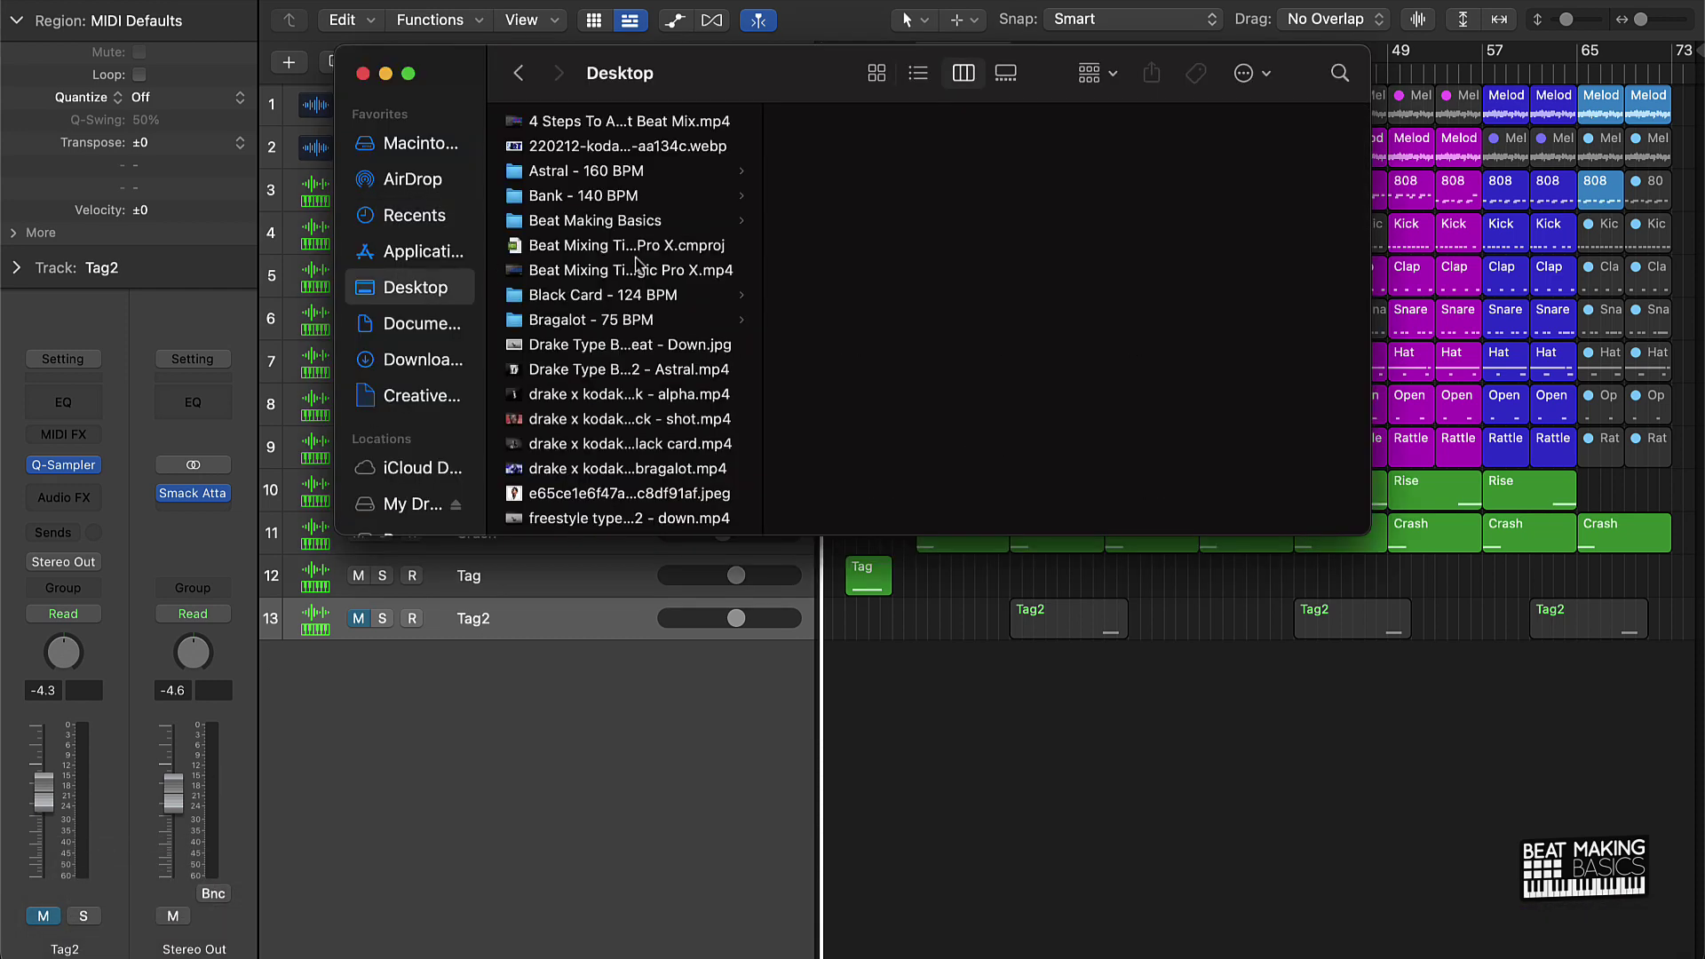
pyautogui.scroll(-10, 641, 268)
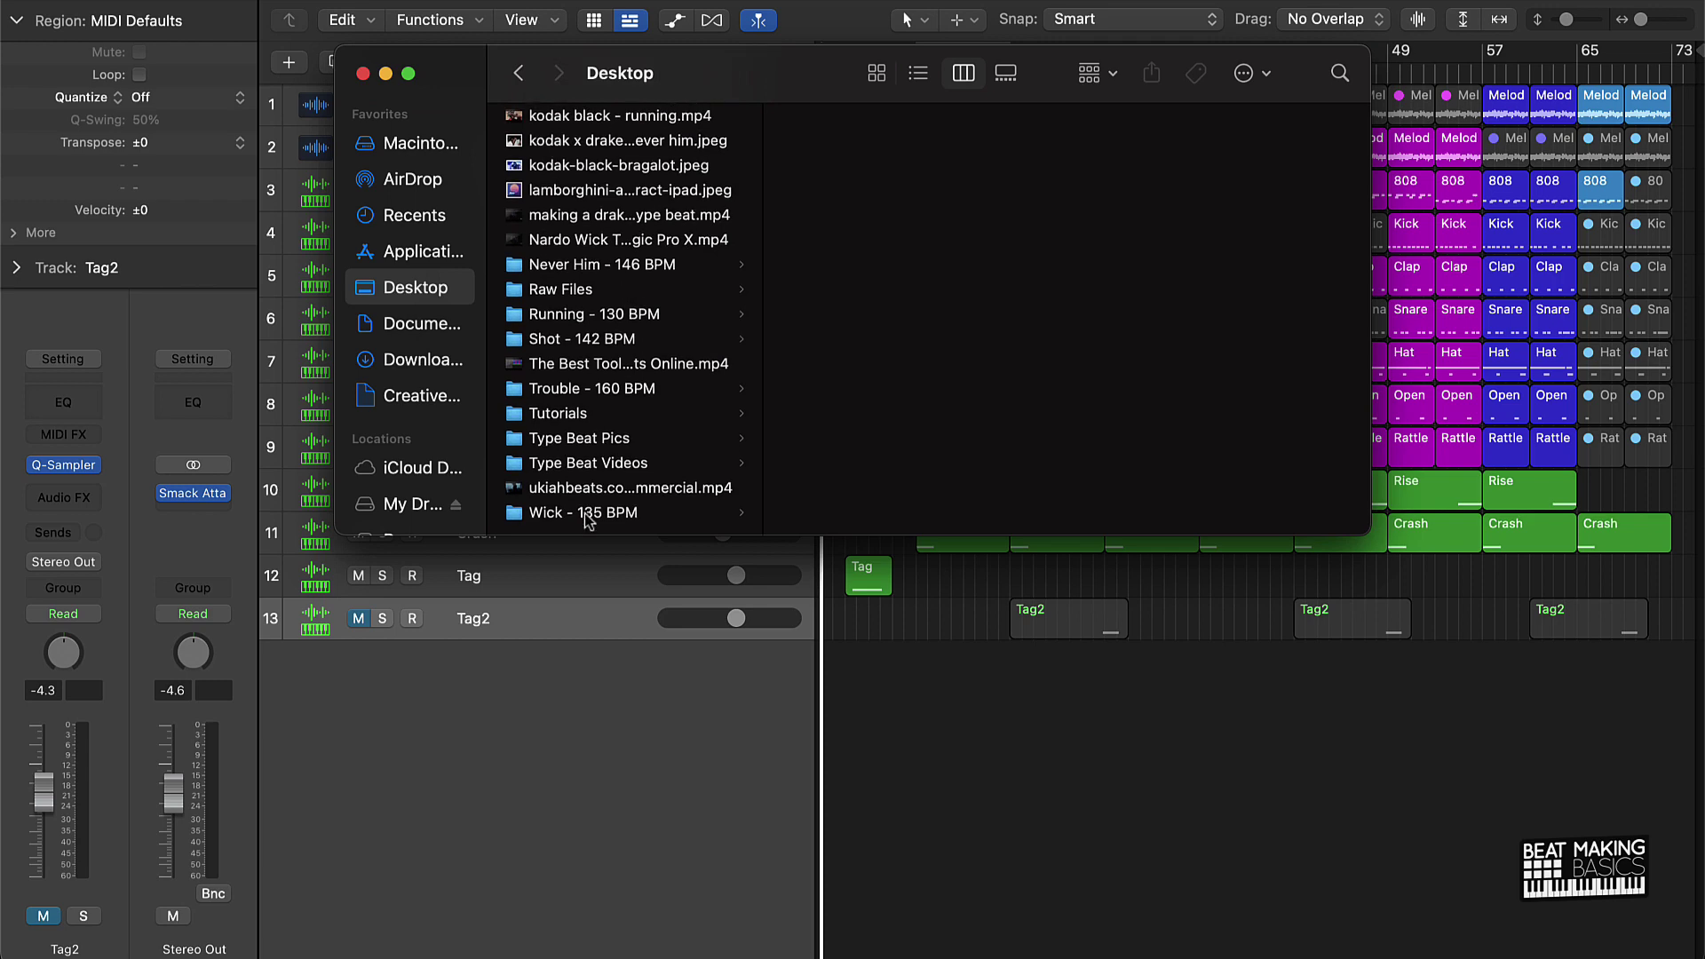
pyautogui.click(587, 515)
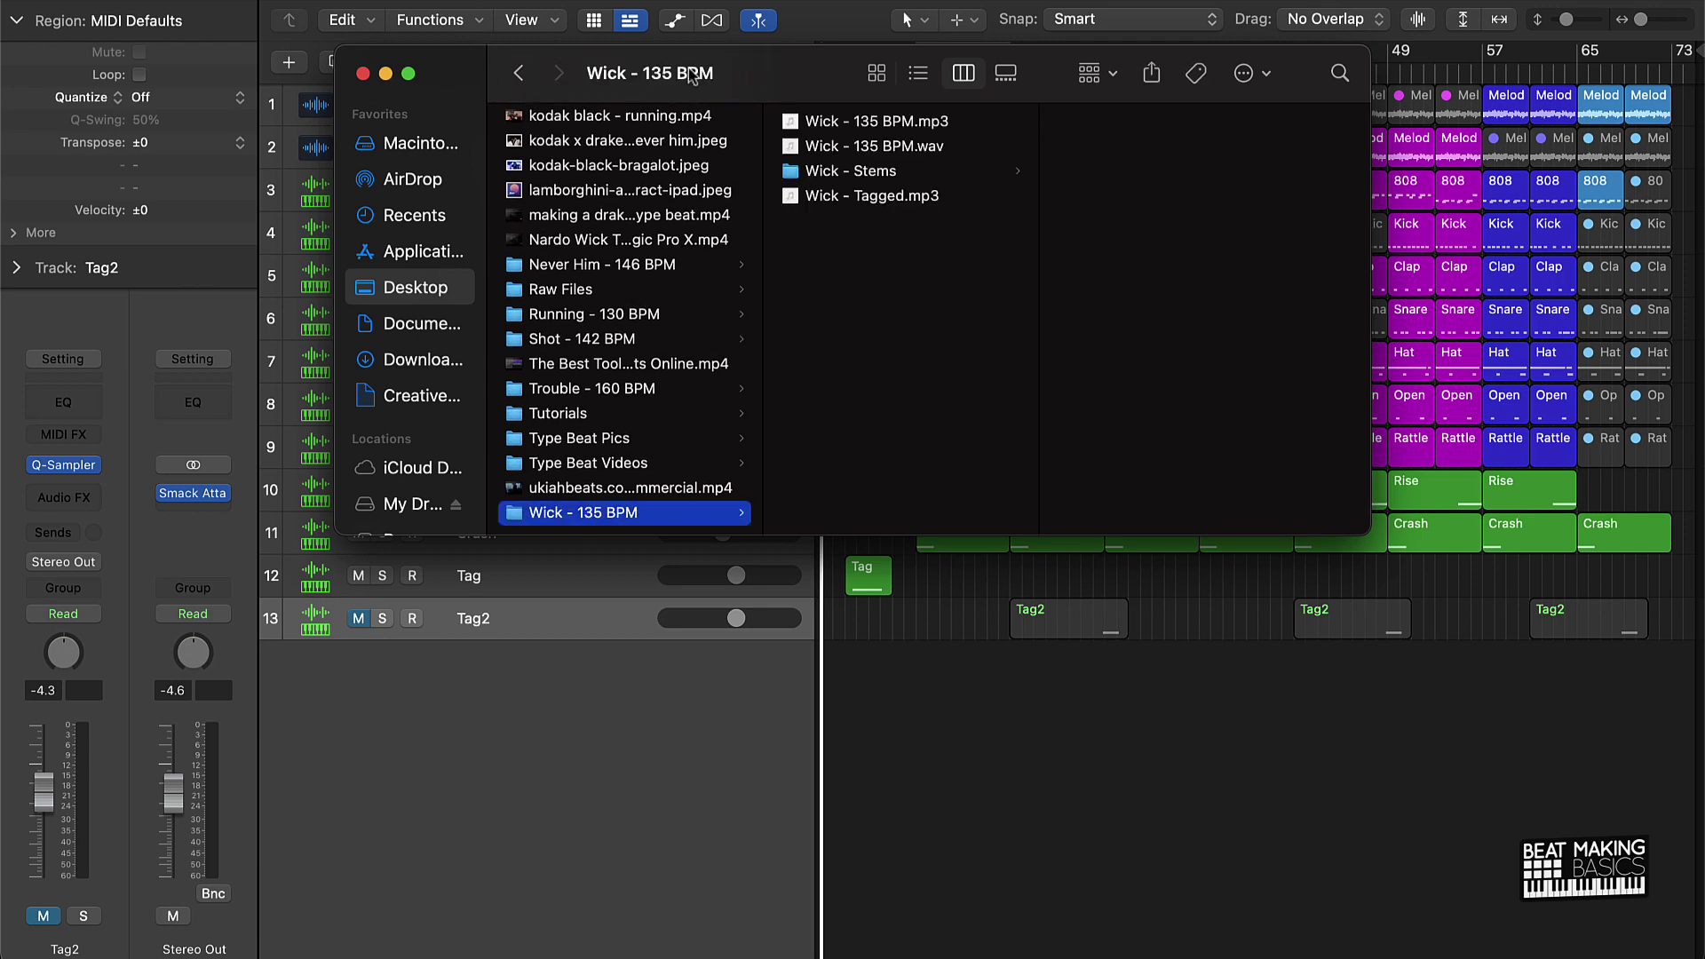
pyautogui.moveTo(766, 72); pyautogui.dragTo(34, 71)
pyautogui.moveTo(636, 143); pyautogui.dragTo(1111, 147)
pyautogui.moveTo(303, 208); pyautogui.dragTo(629, 202)
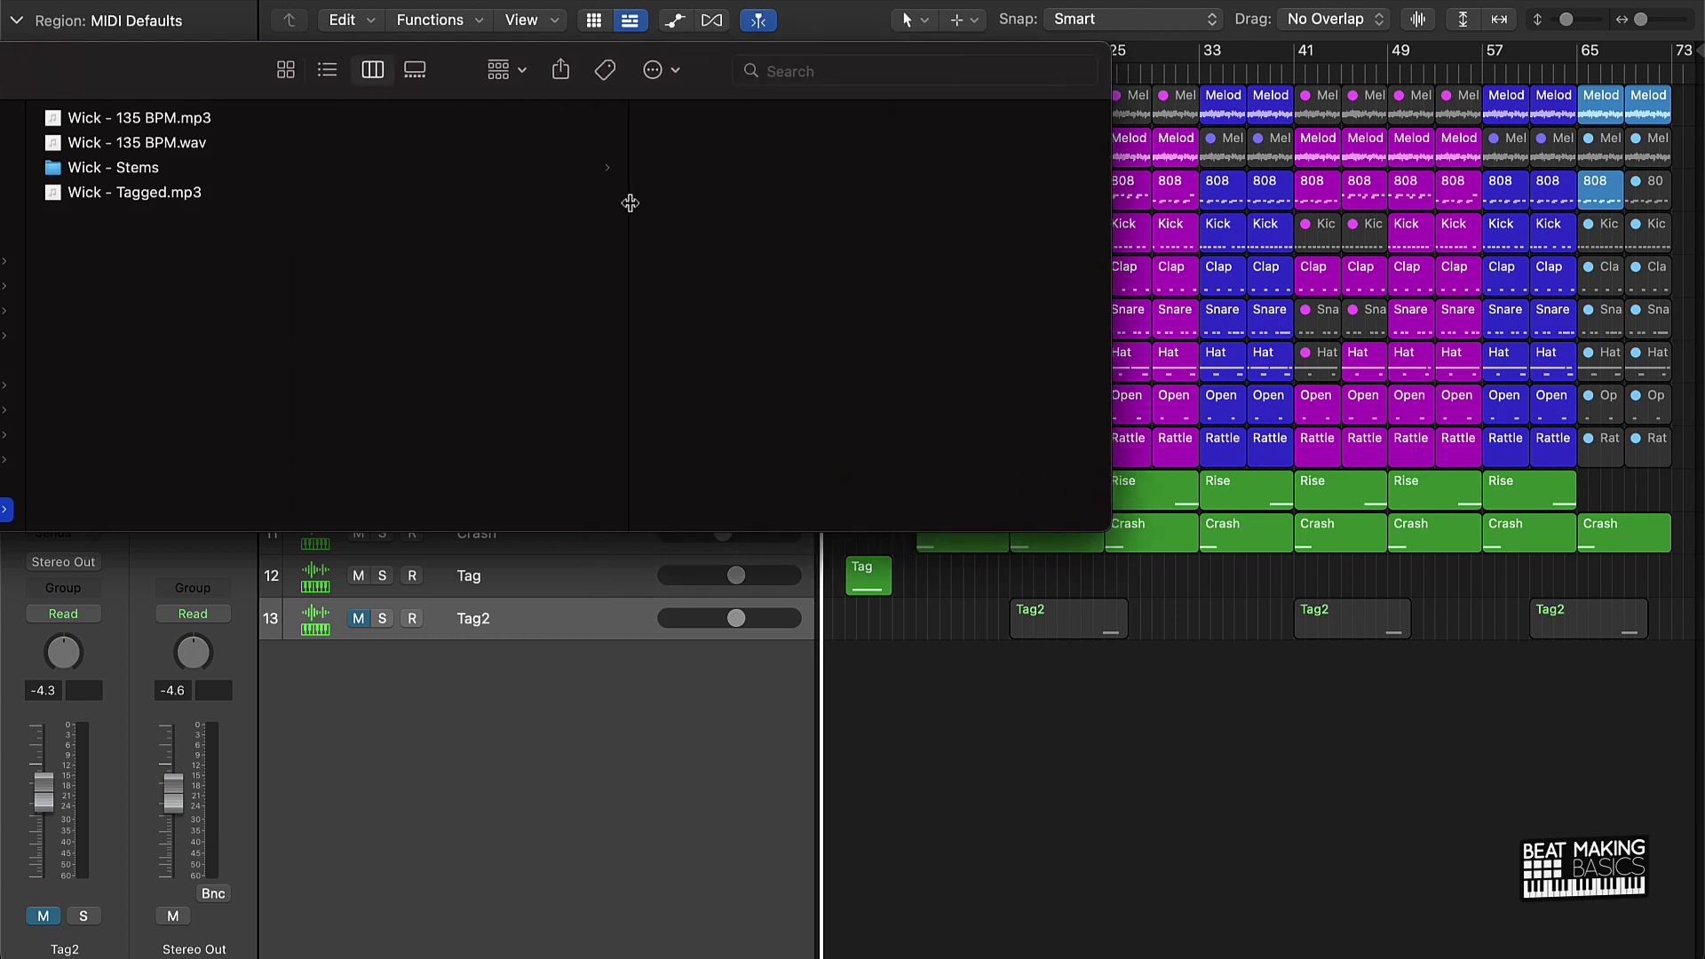
# Step: Open Wick - Stems and preview the 'Wick - Melody 1.wav' stem
pyautogui.click(193, 177)
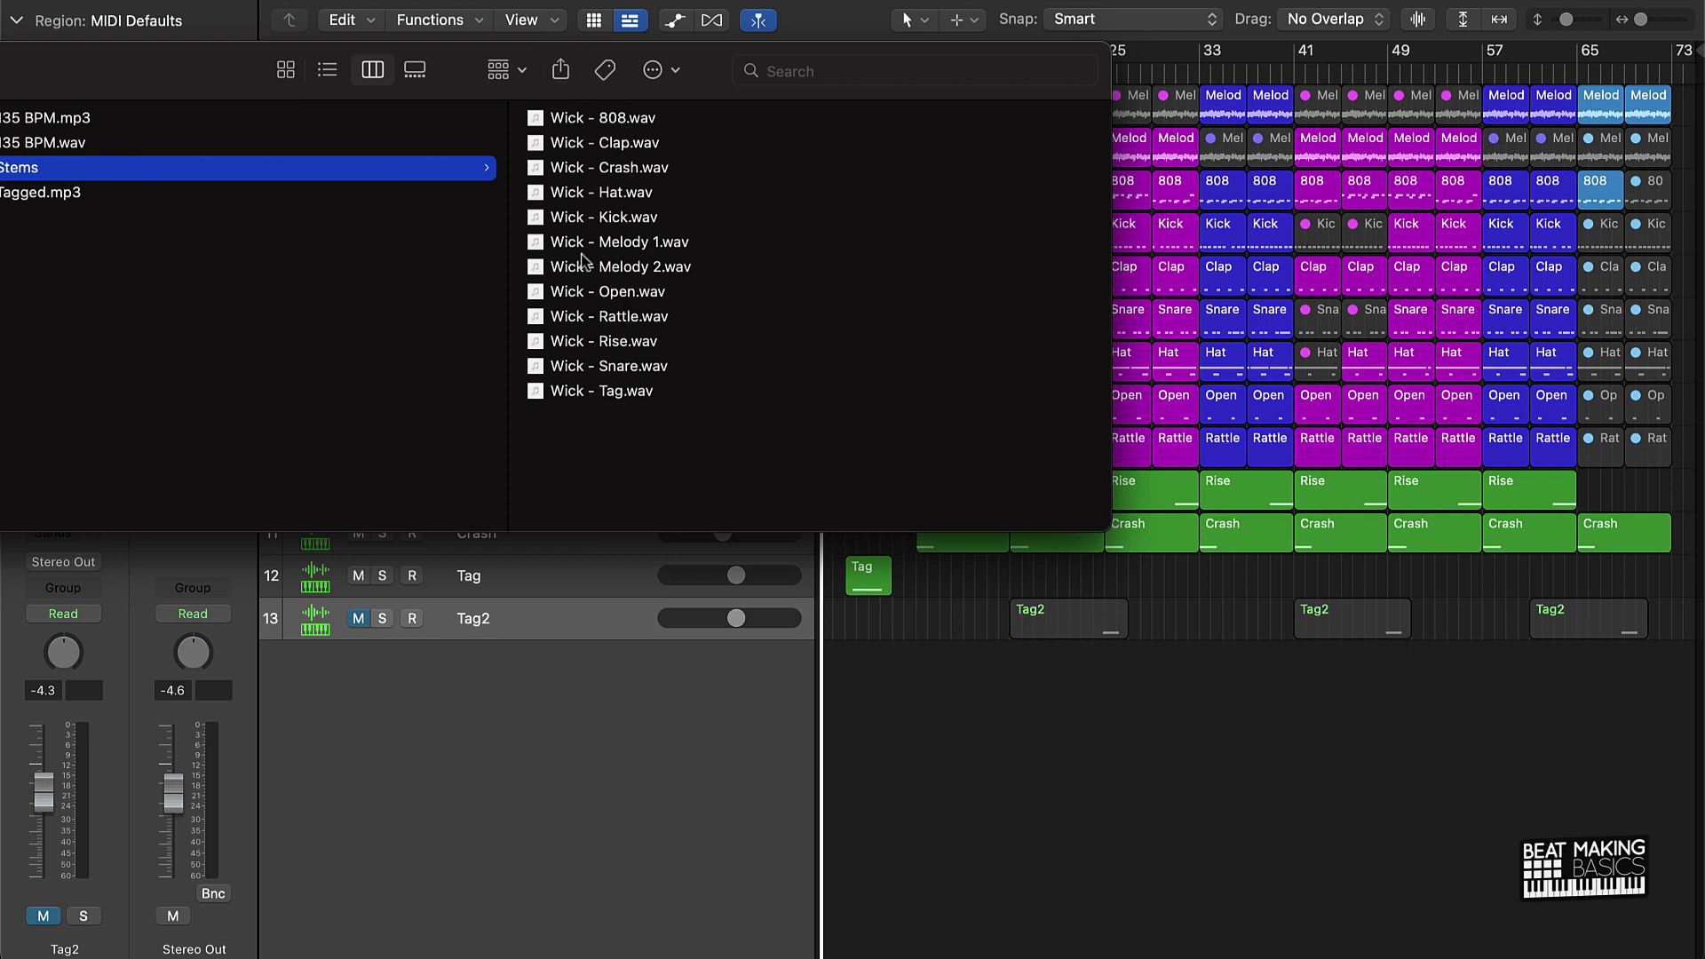
pyautogui.click(622, 247)
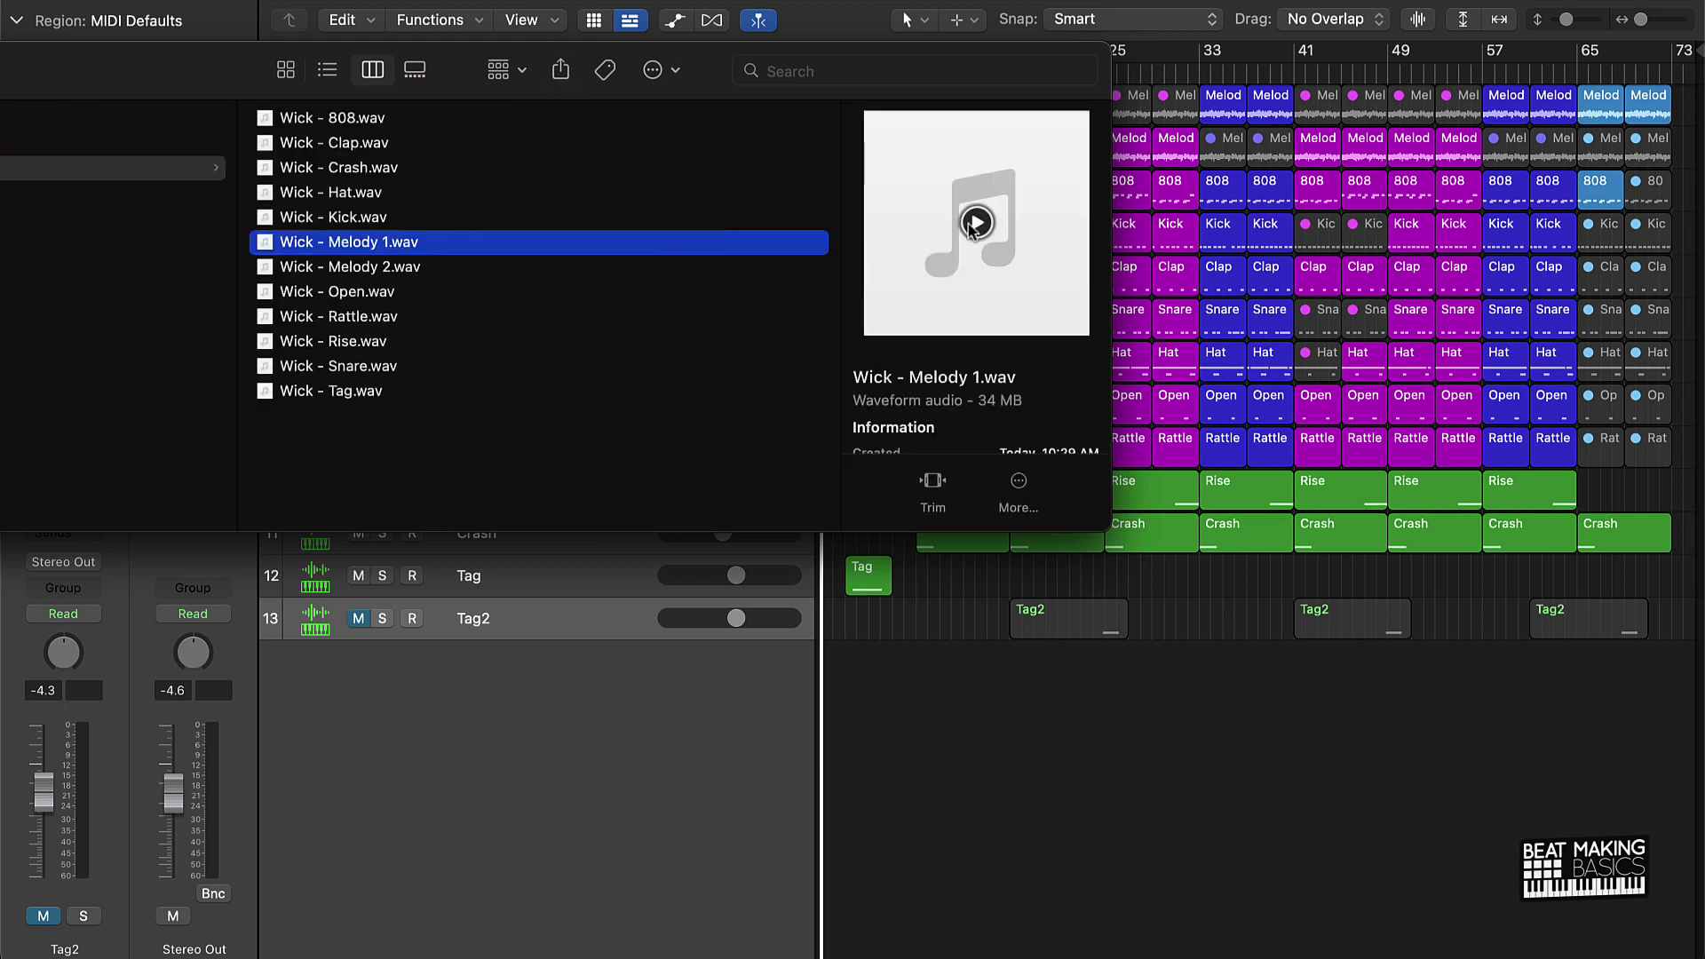
pyautogui.click(976, 223)
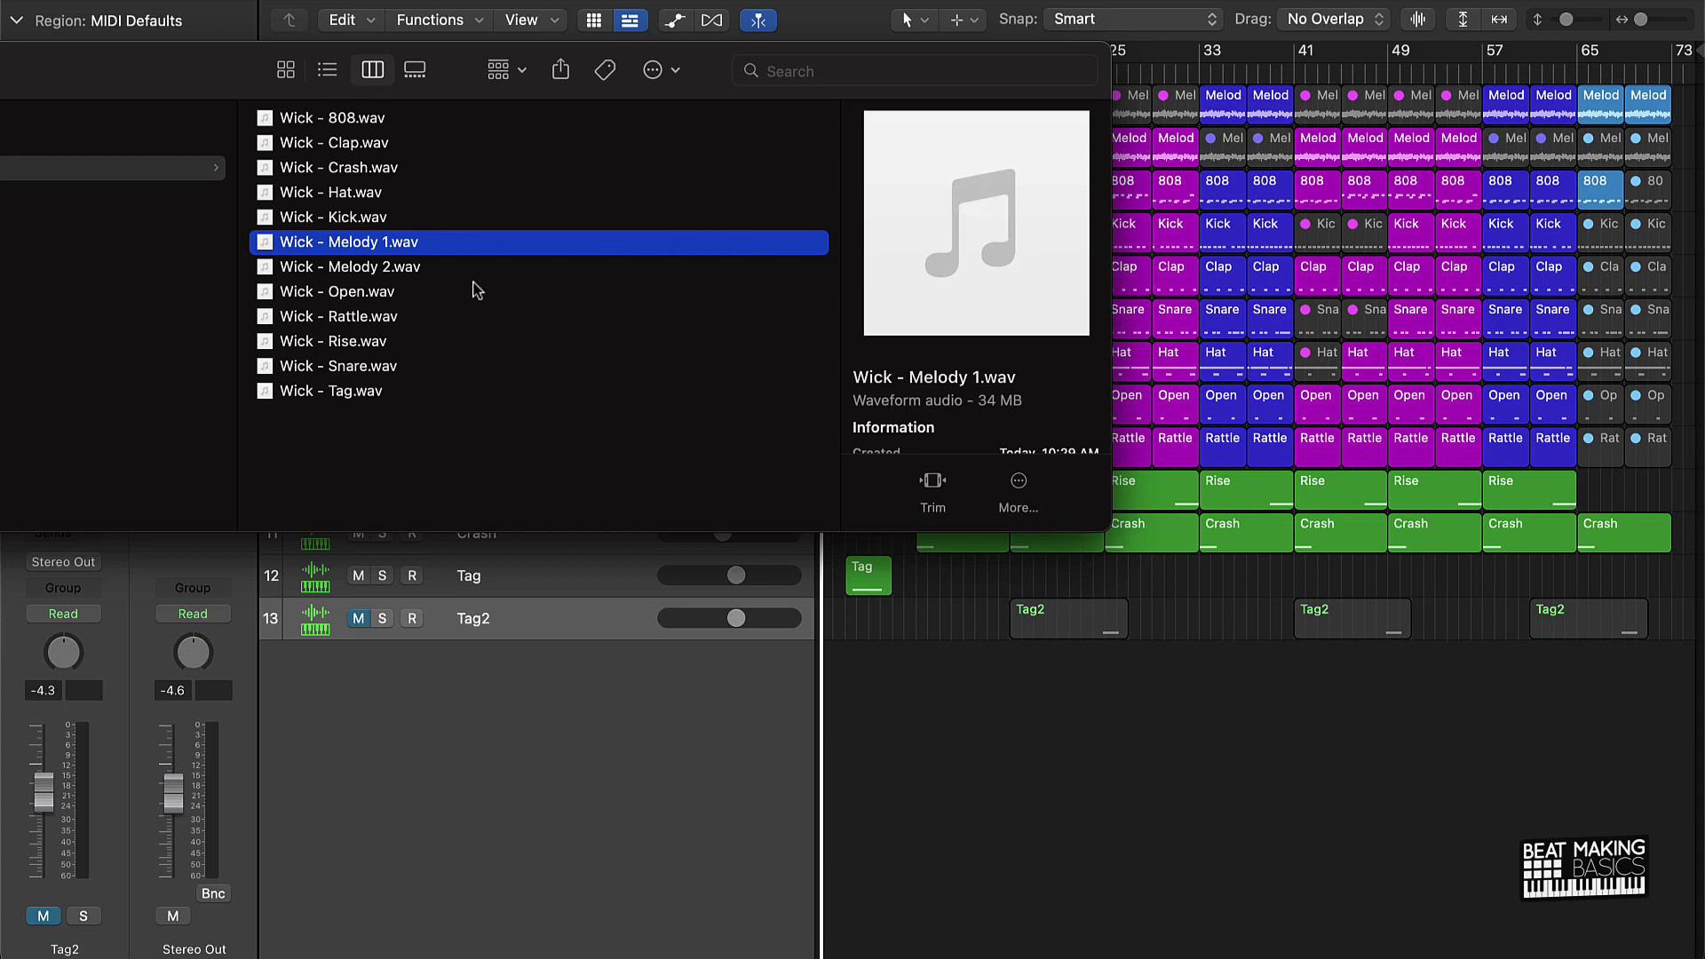
pyautogui.moveTo(182, 69); pyautogui.dragTo(644, 36)
pyautogui.hscroll(-5, 535, 204)
pyautogui.hscroll(4, 545, 195)
pyautogui.click(538, 195)
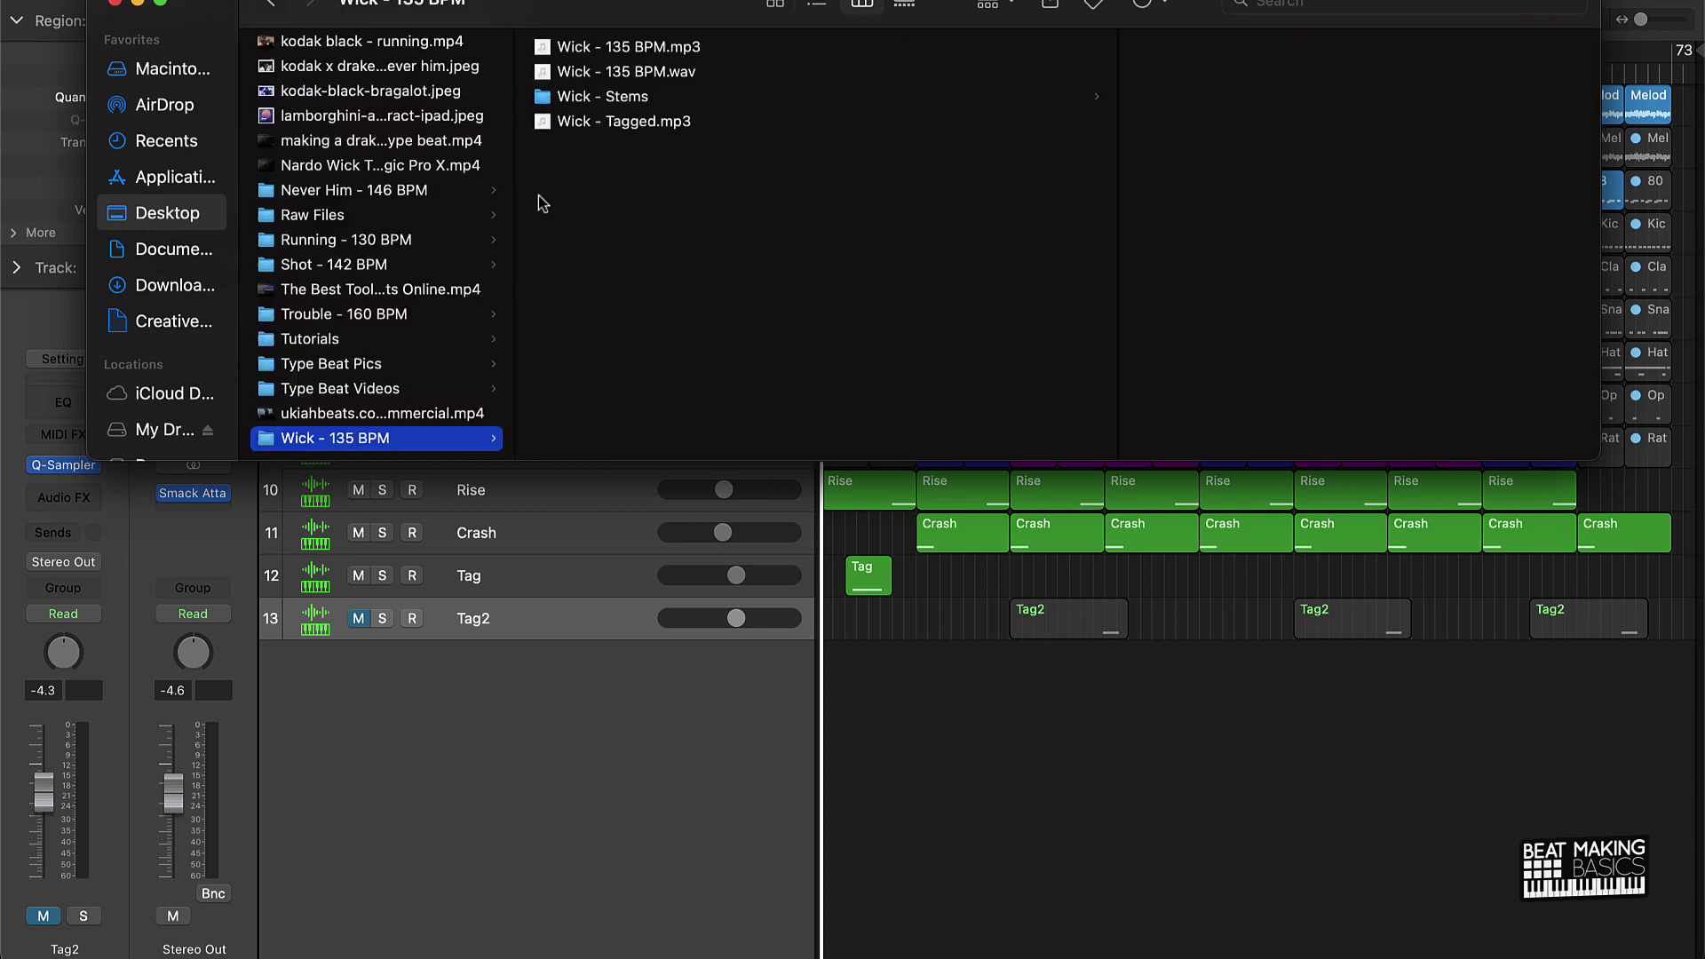
pyautogui.click(622, 100)
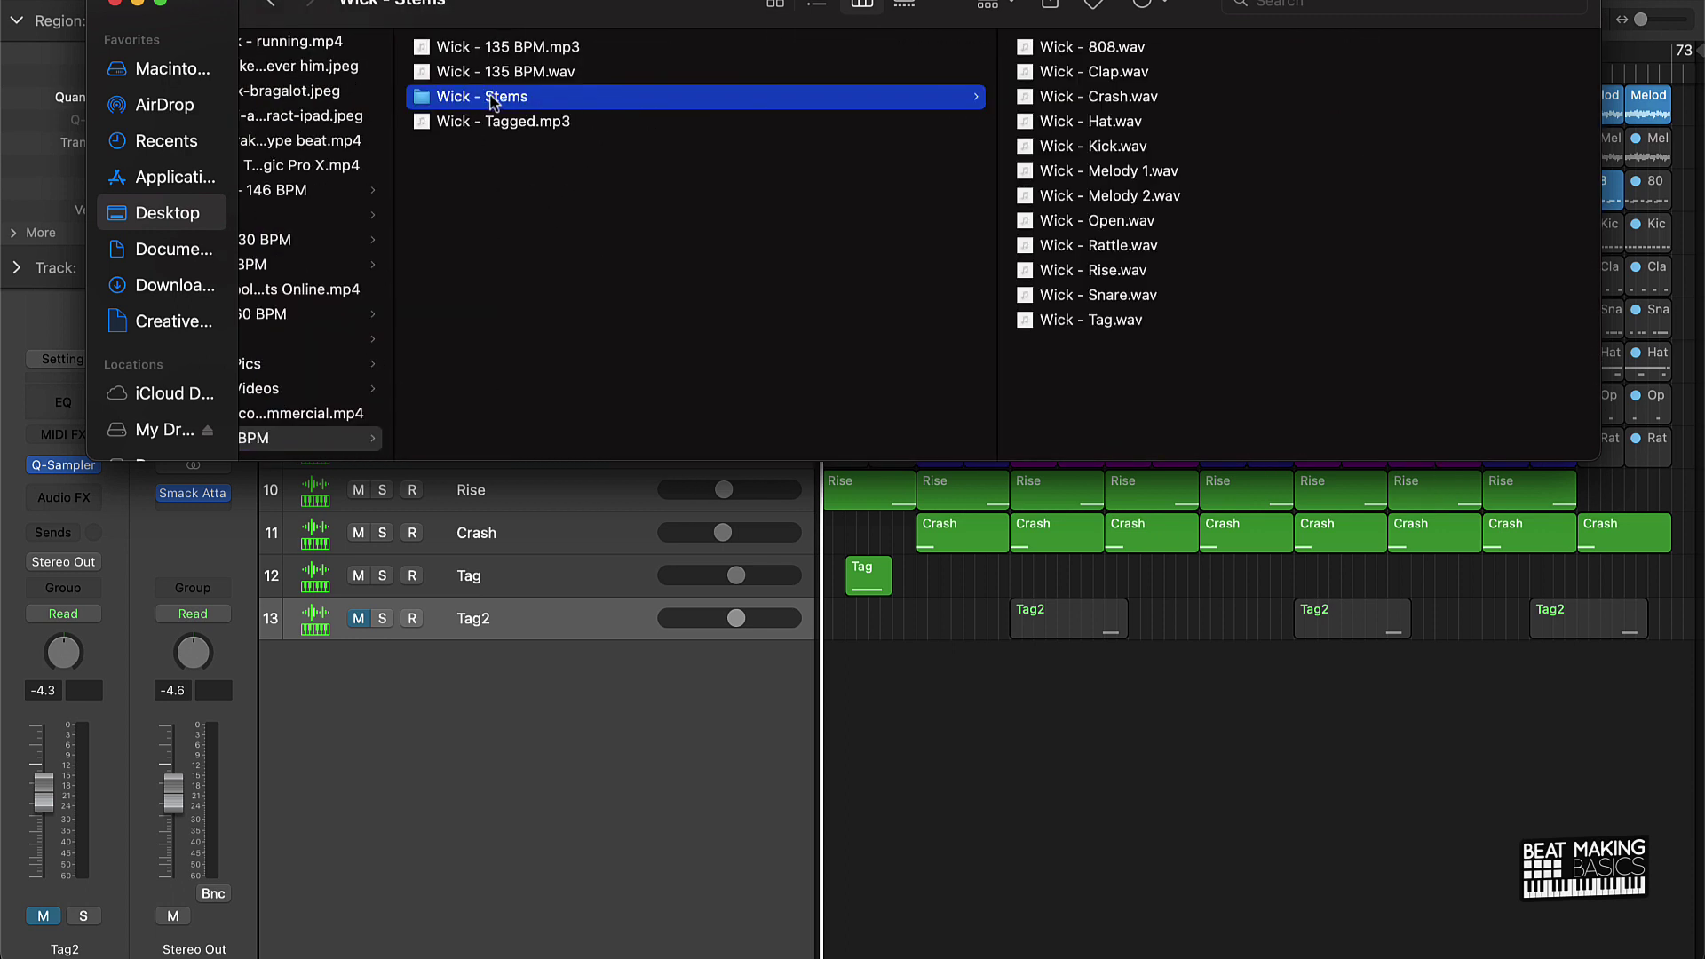
# Step: Compress Wick - Stems into Wick - Stems.zip and close the Finder window
pyautogui.rightClick(493, 102)
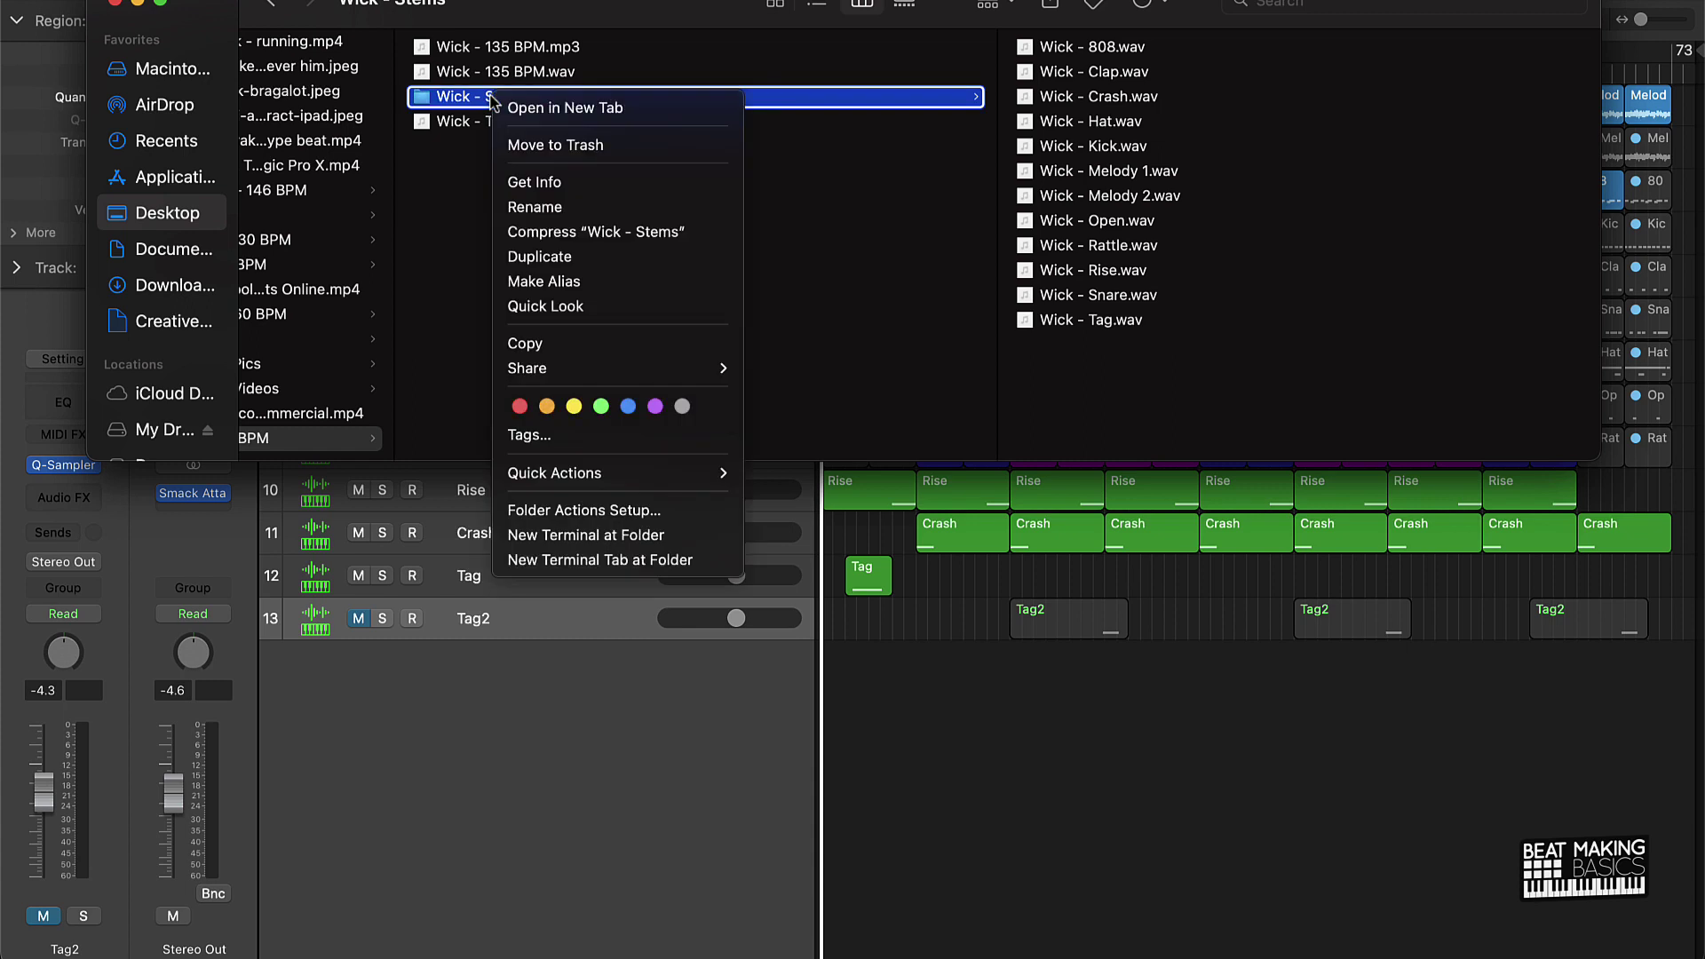
pyautogui.click(535, 235)
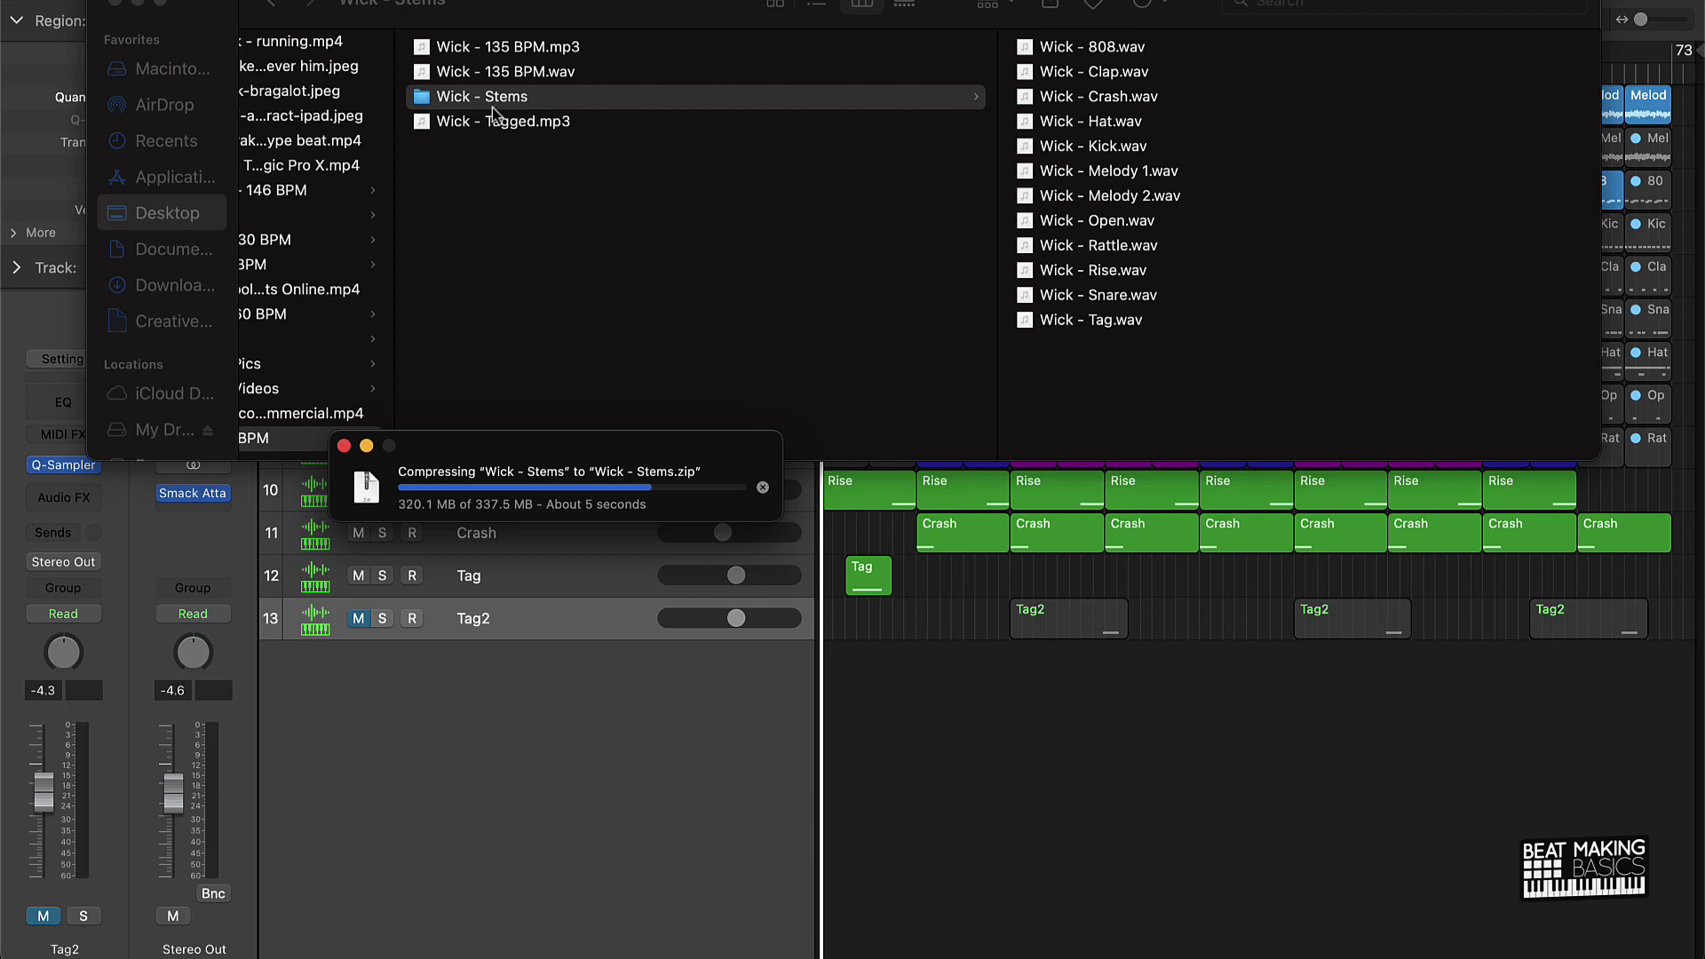
pyautogui.press('Up')
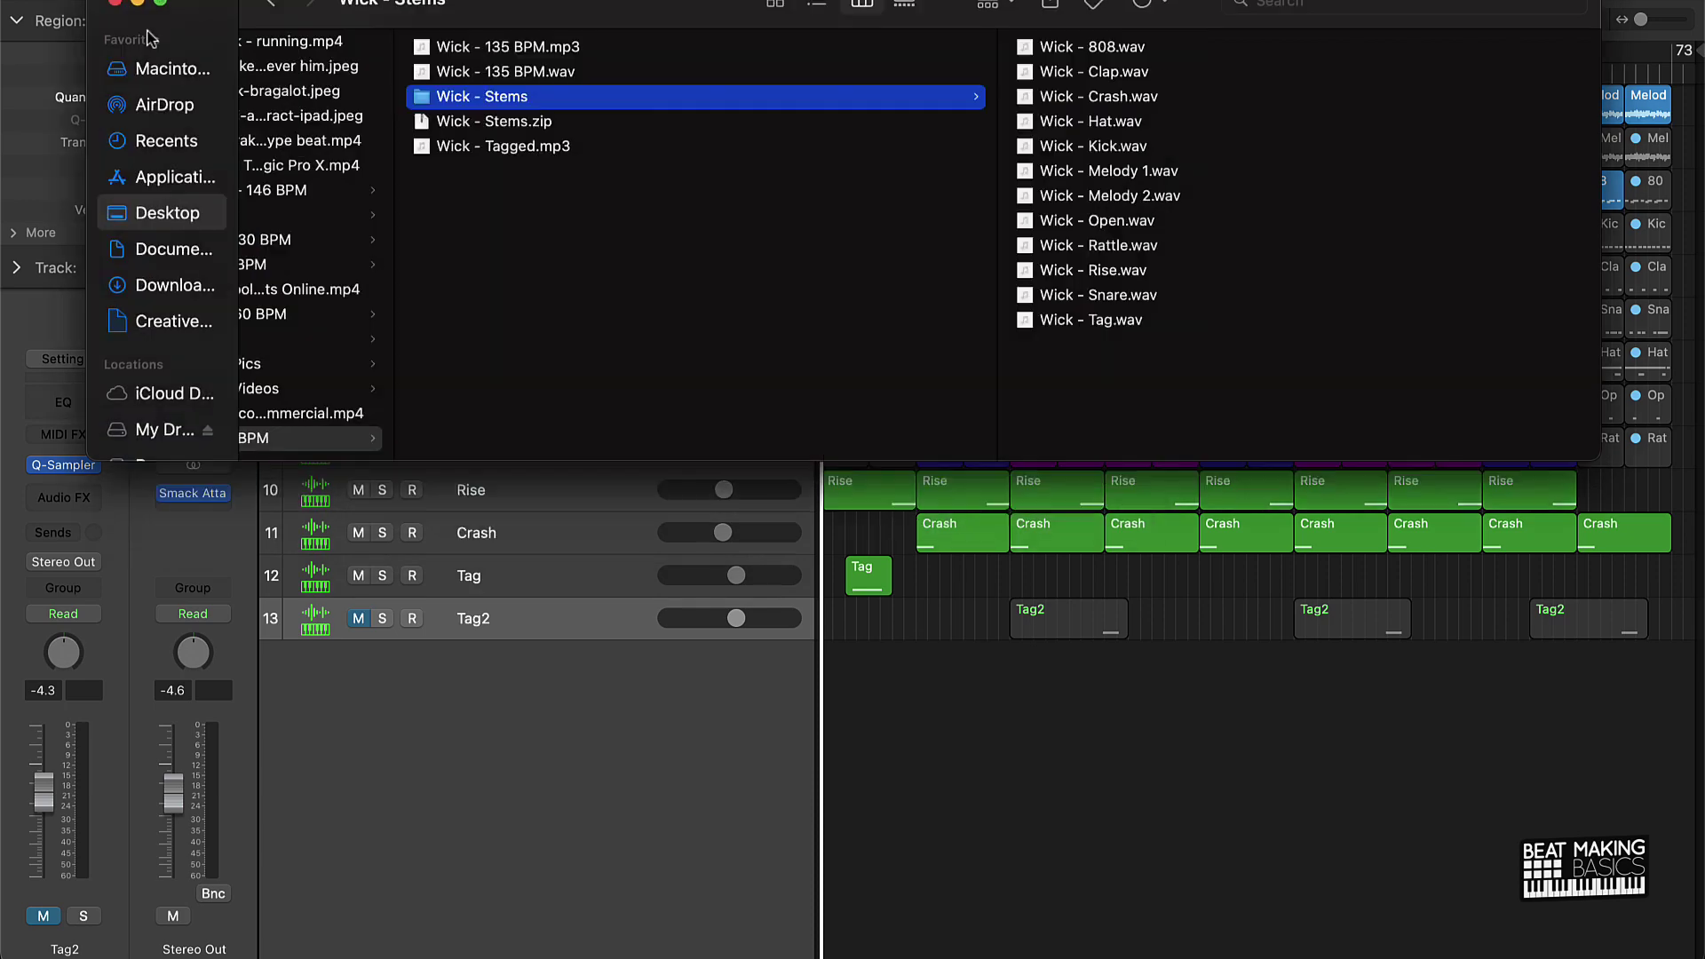
pyautogui.click(113, 2)
pyautogui.moveTo(797, 923)
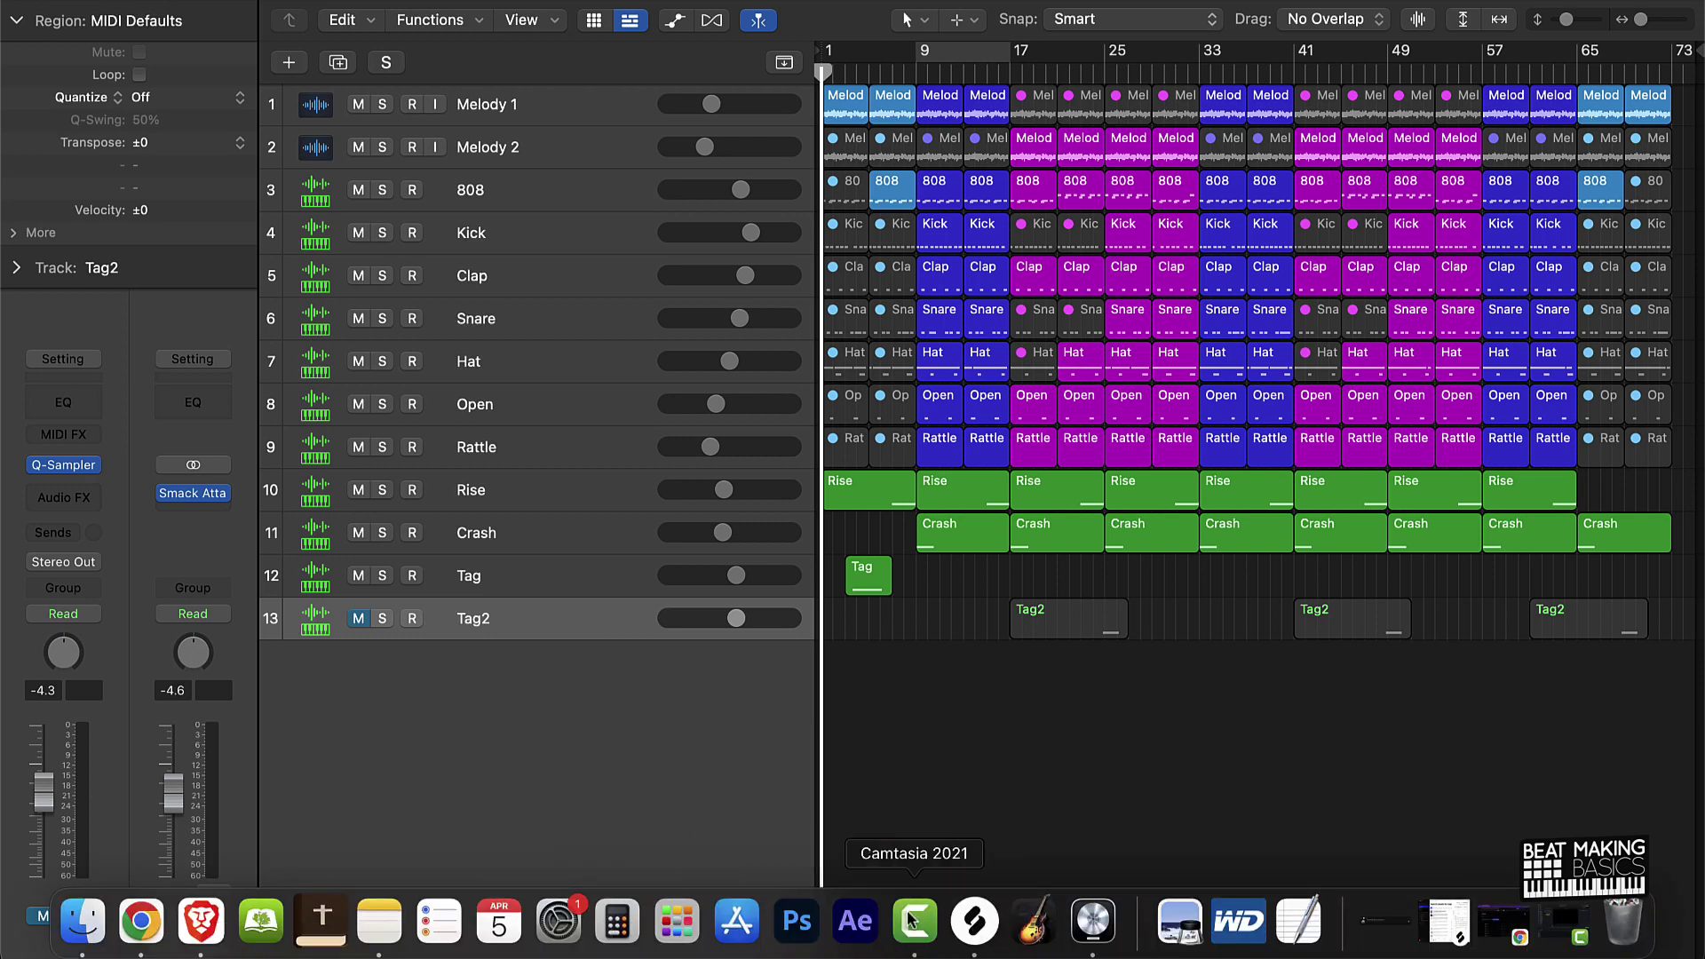
# Step: Restore BeatStars, go to My Tracks, and add a new track
pyautogui.click(1498, 914)
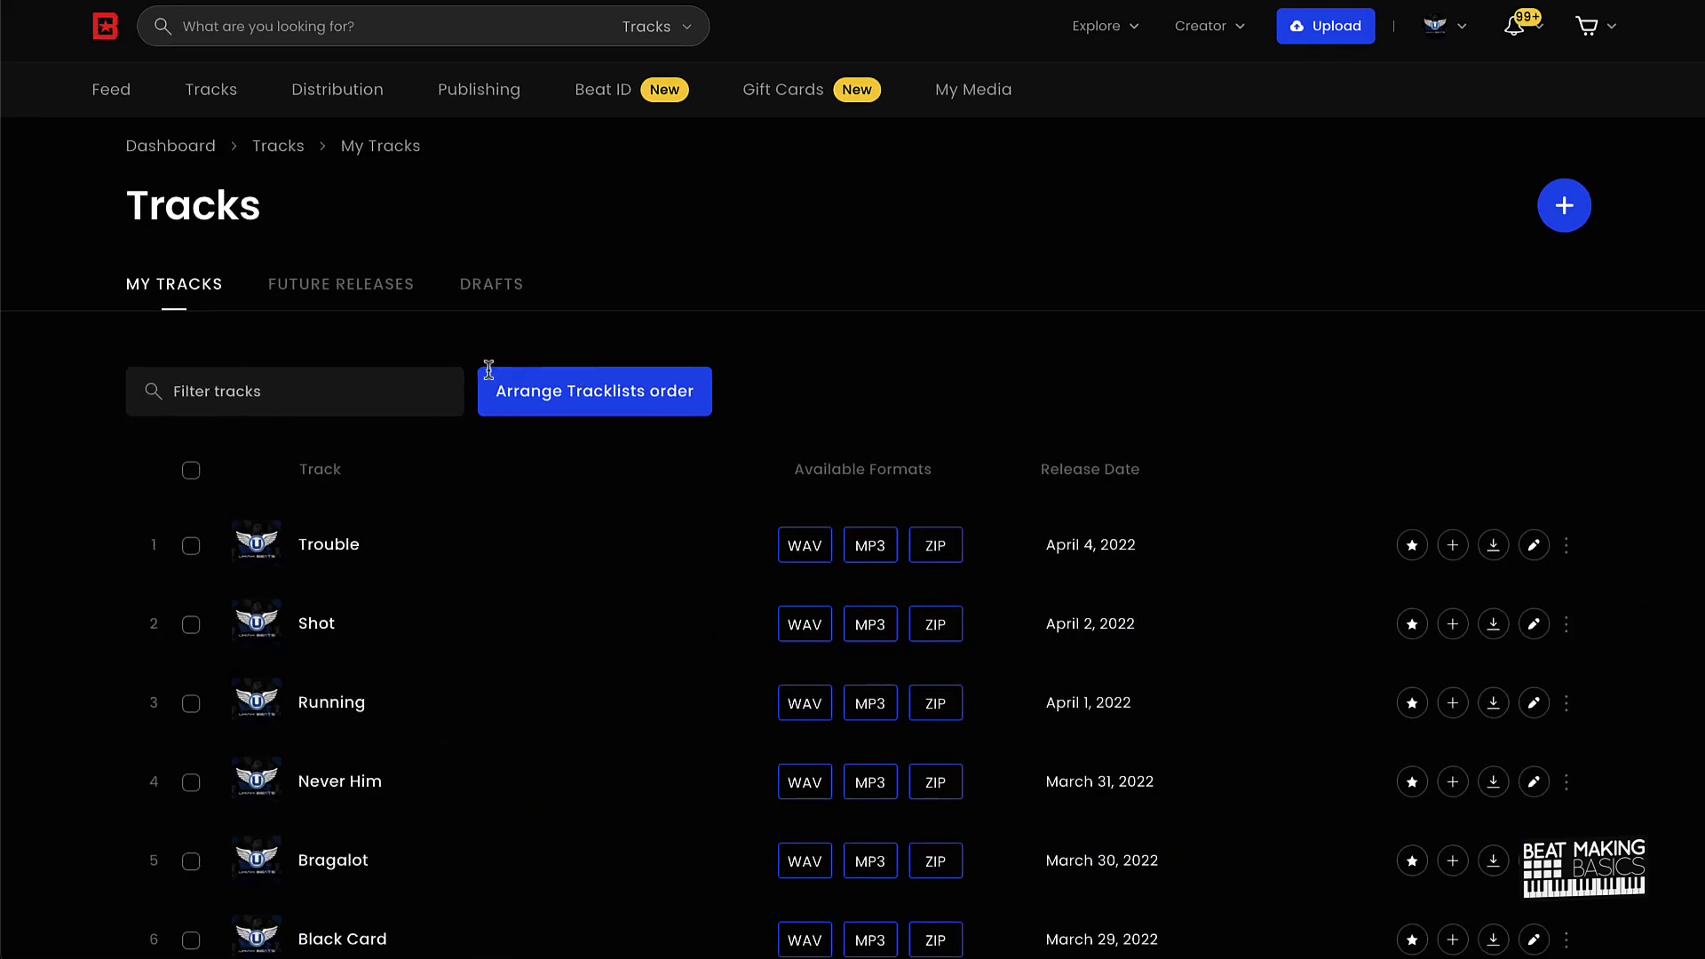
pyautogui.scroll(-5, 441, 578)
pyautogui.scroll(5, 442, 578)
pyautogui.moveTo(993, 96)
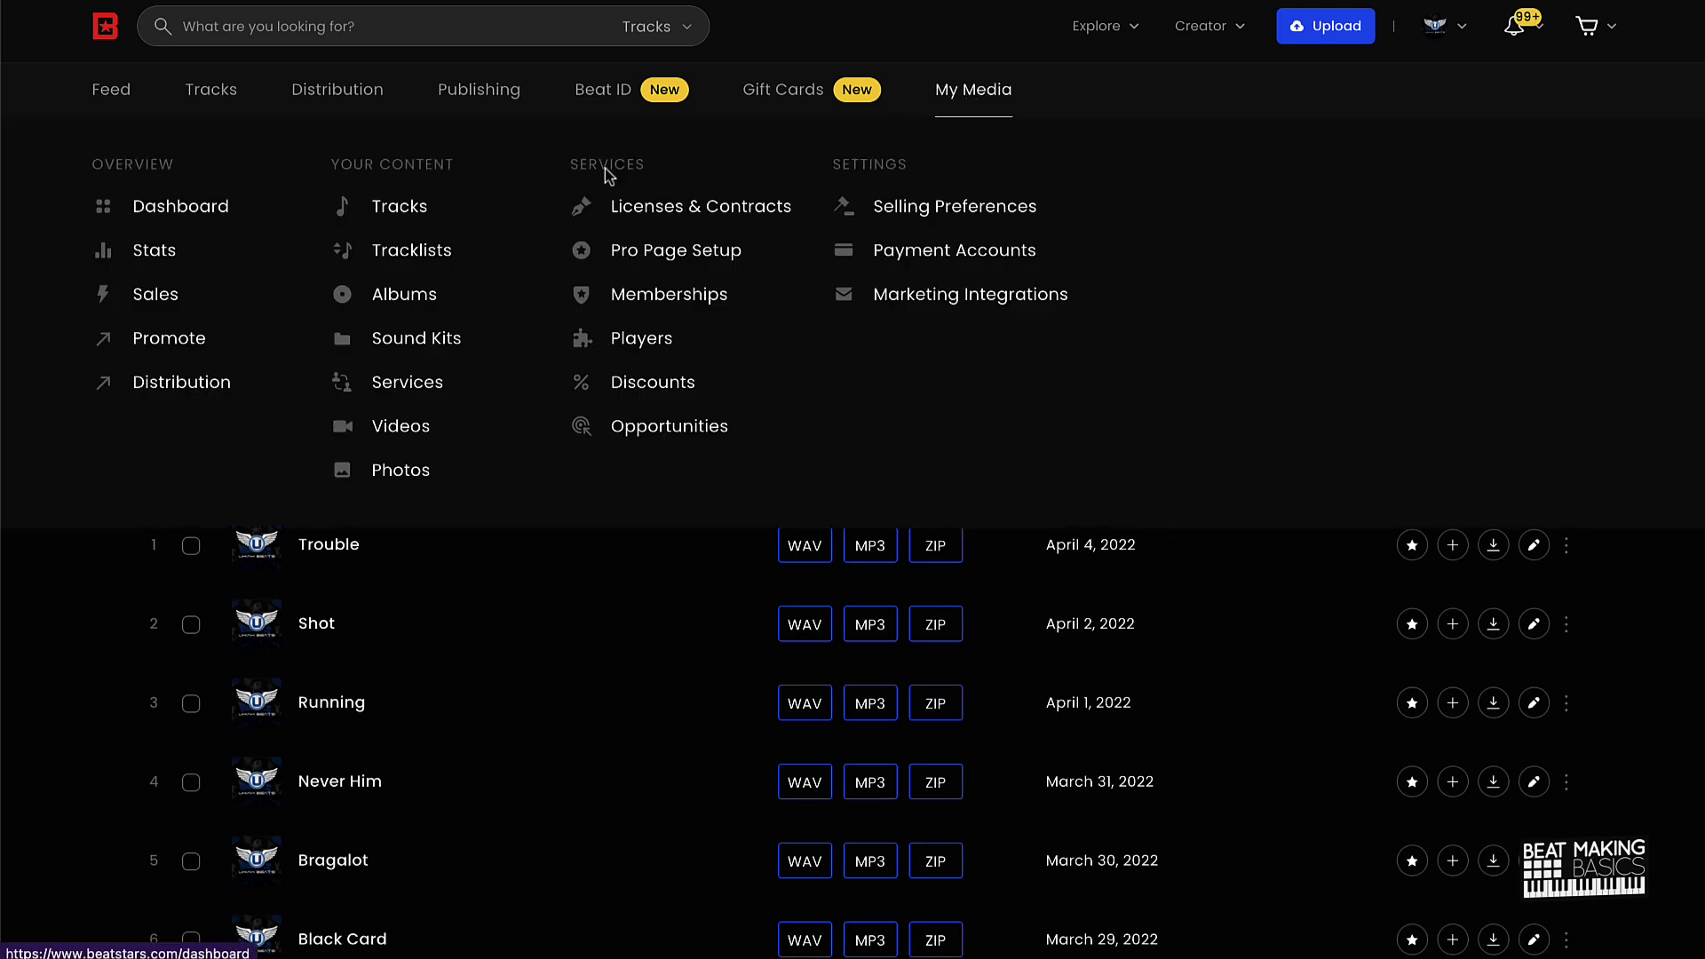
pyautogui.click(384, 210)
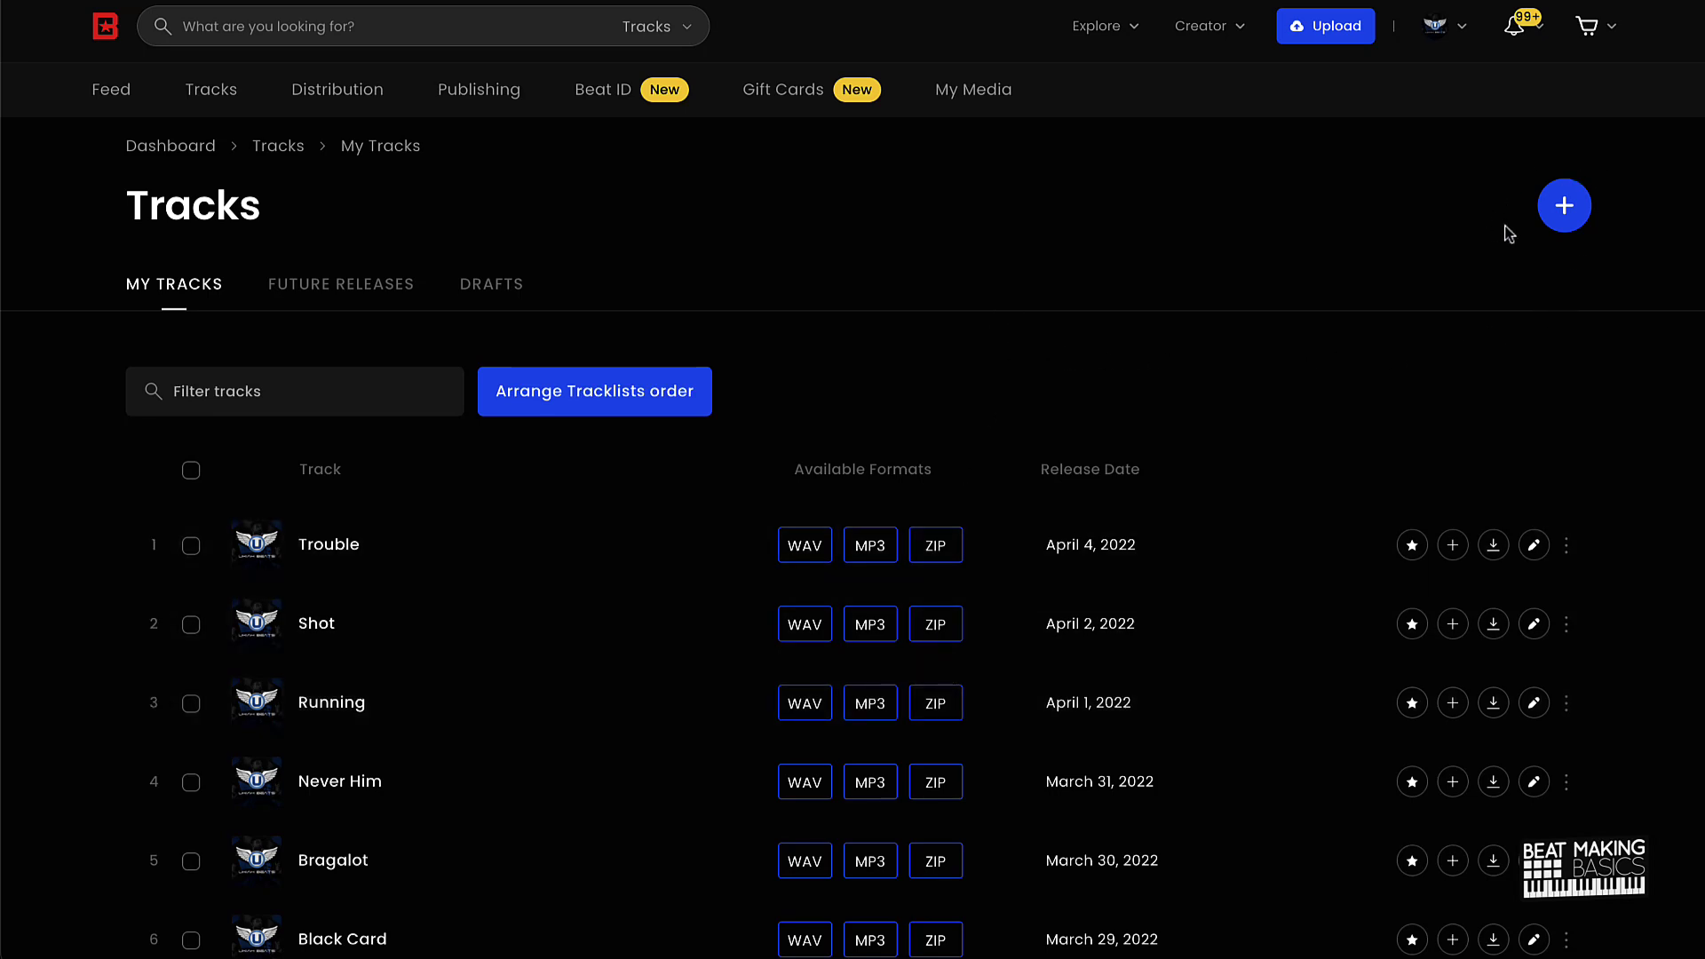
pyautogui.click(1560, 221)
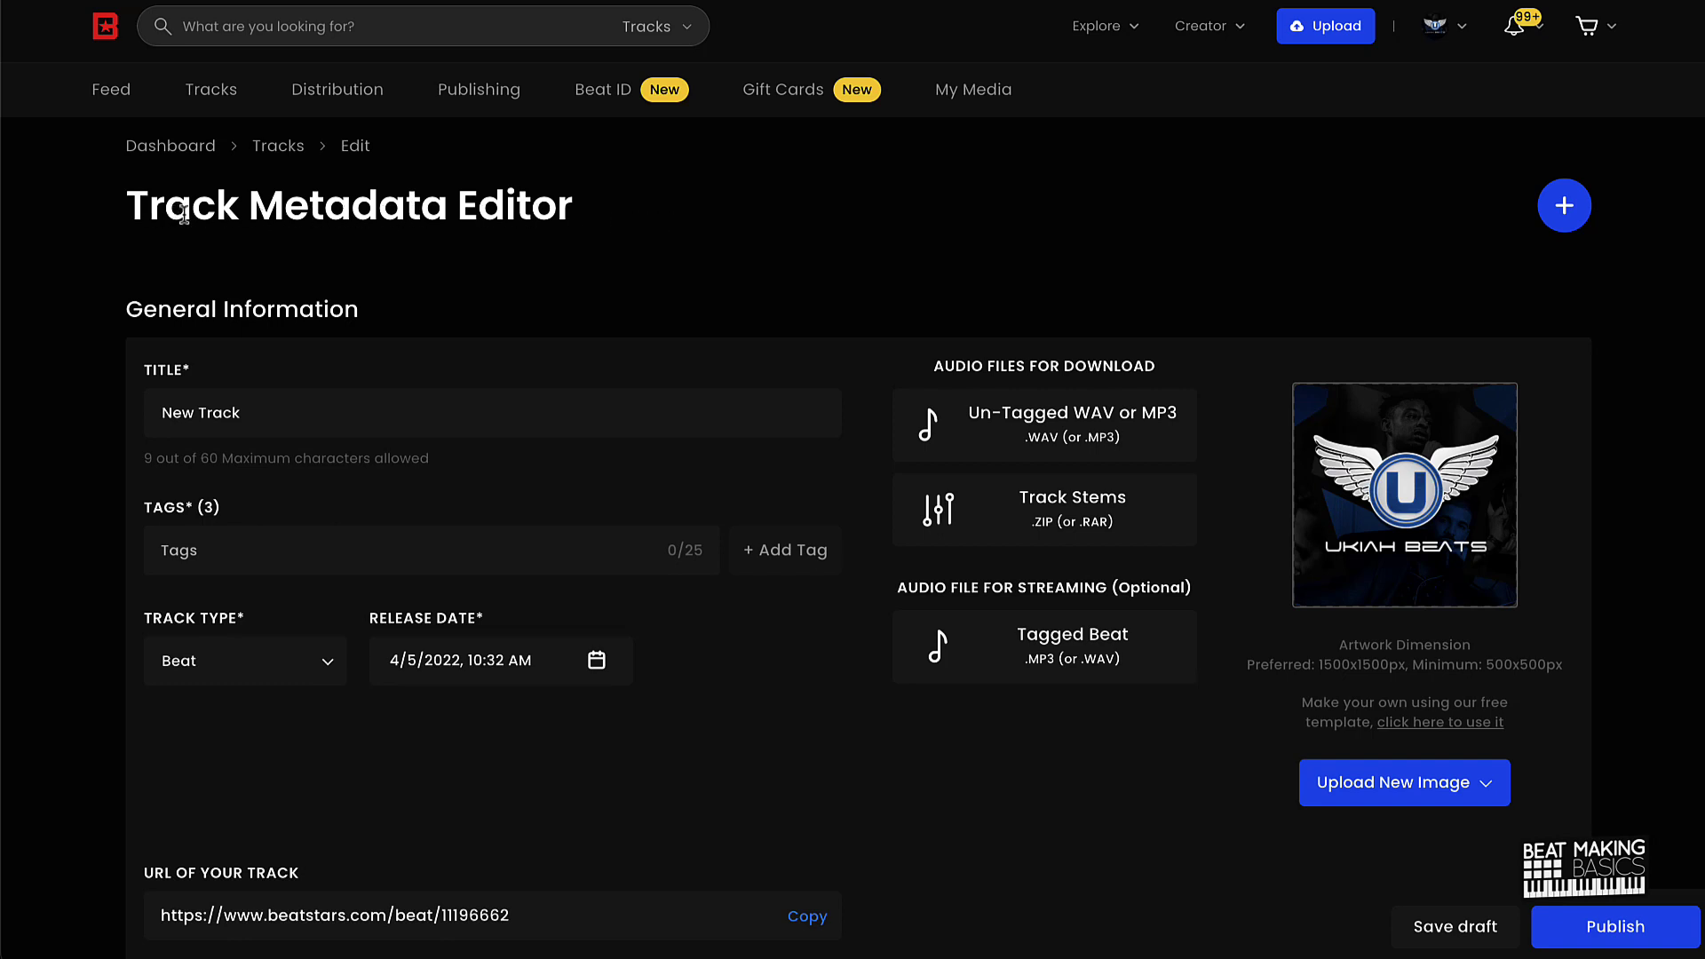
# Step: Replace the placeholder title with 'Wick' and add the tags trap, rap and beat
pyautogui.moveTo(266, 418); pyautogui.dragTo(36, 410)
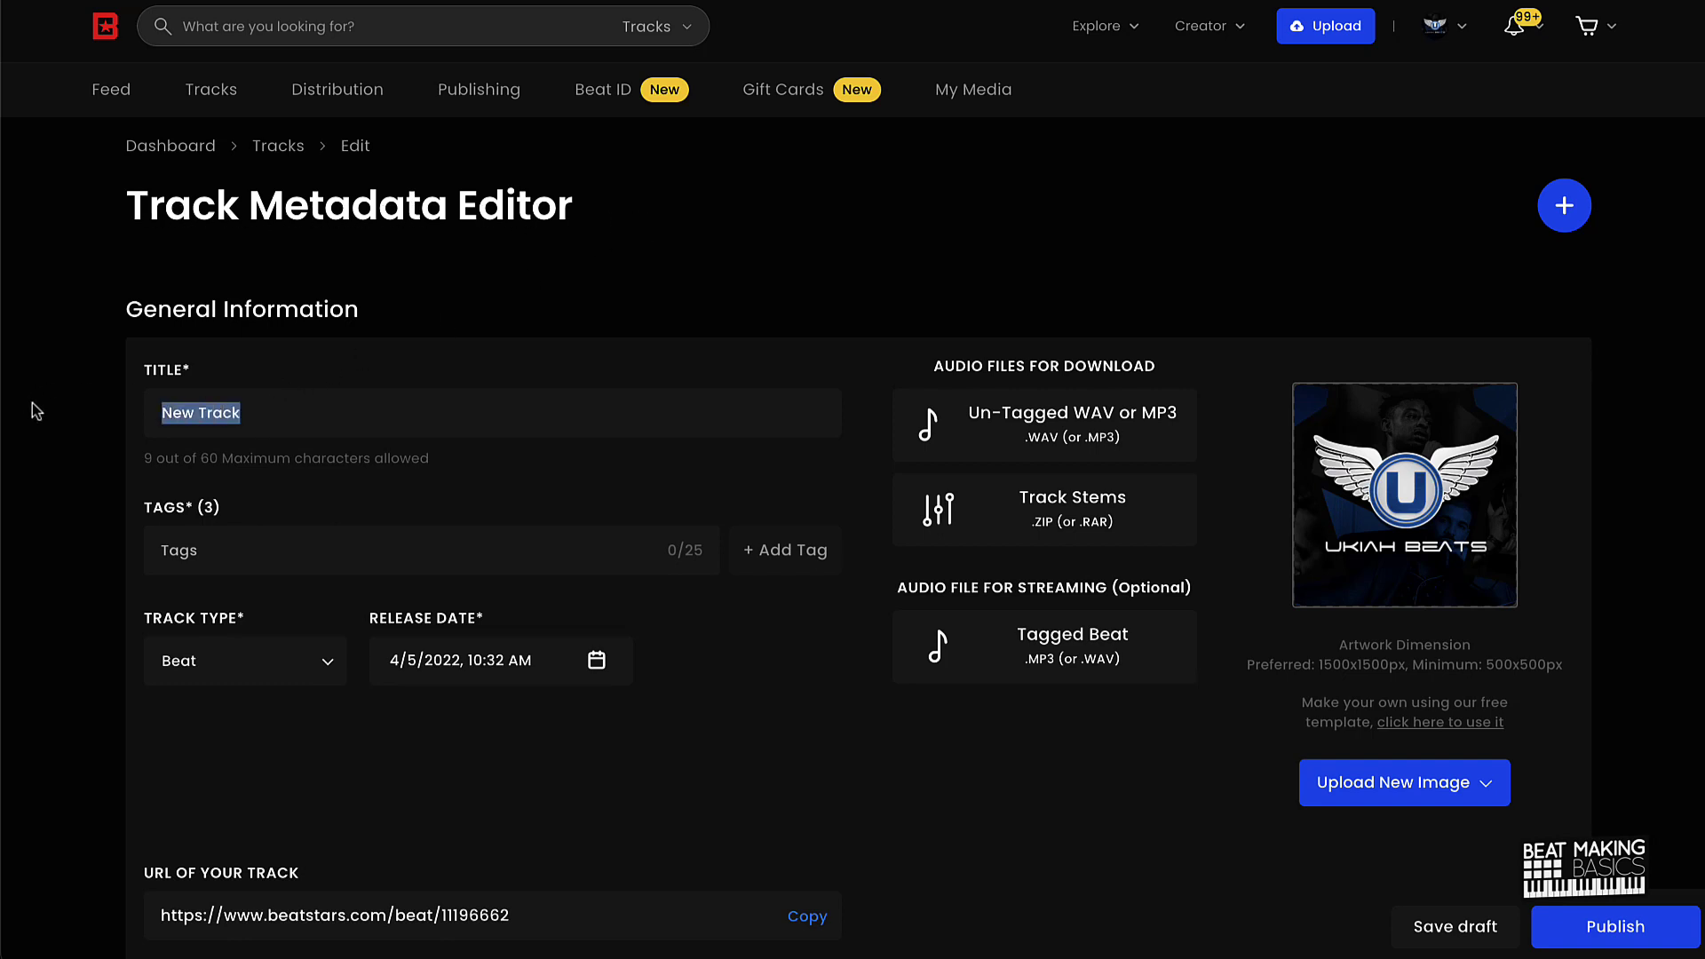
pyautogui.write('Wick')
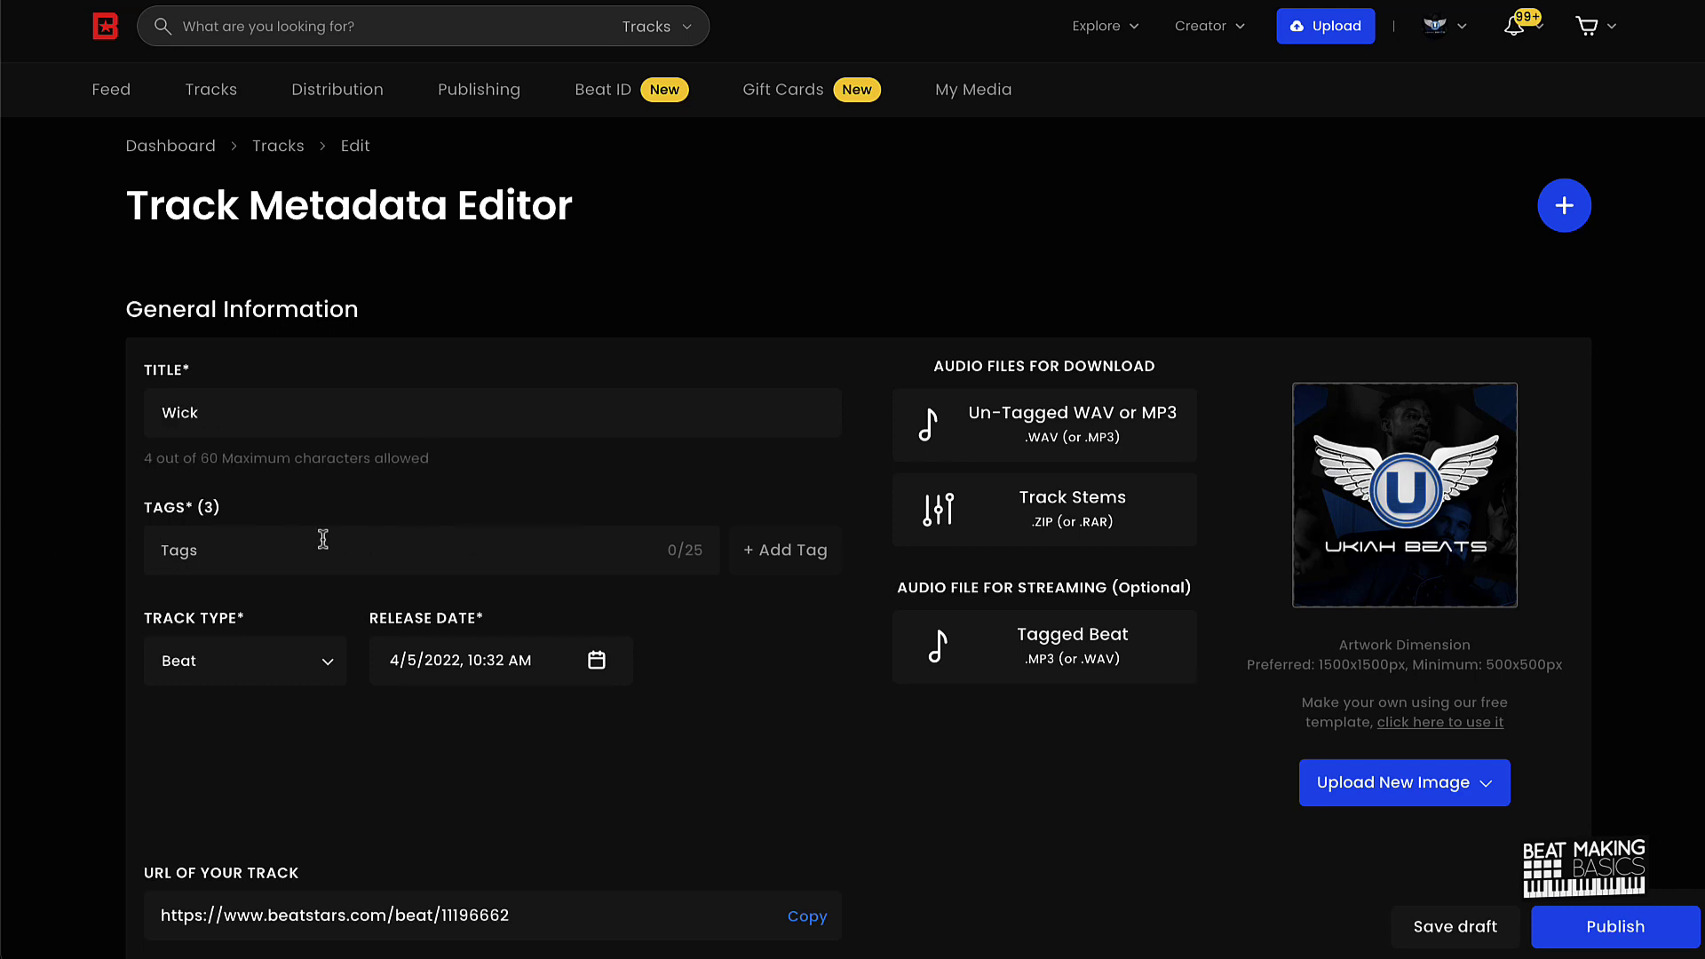
pyautogui.write('Trap')
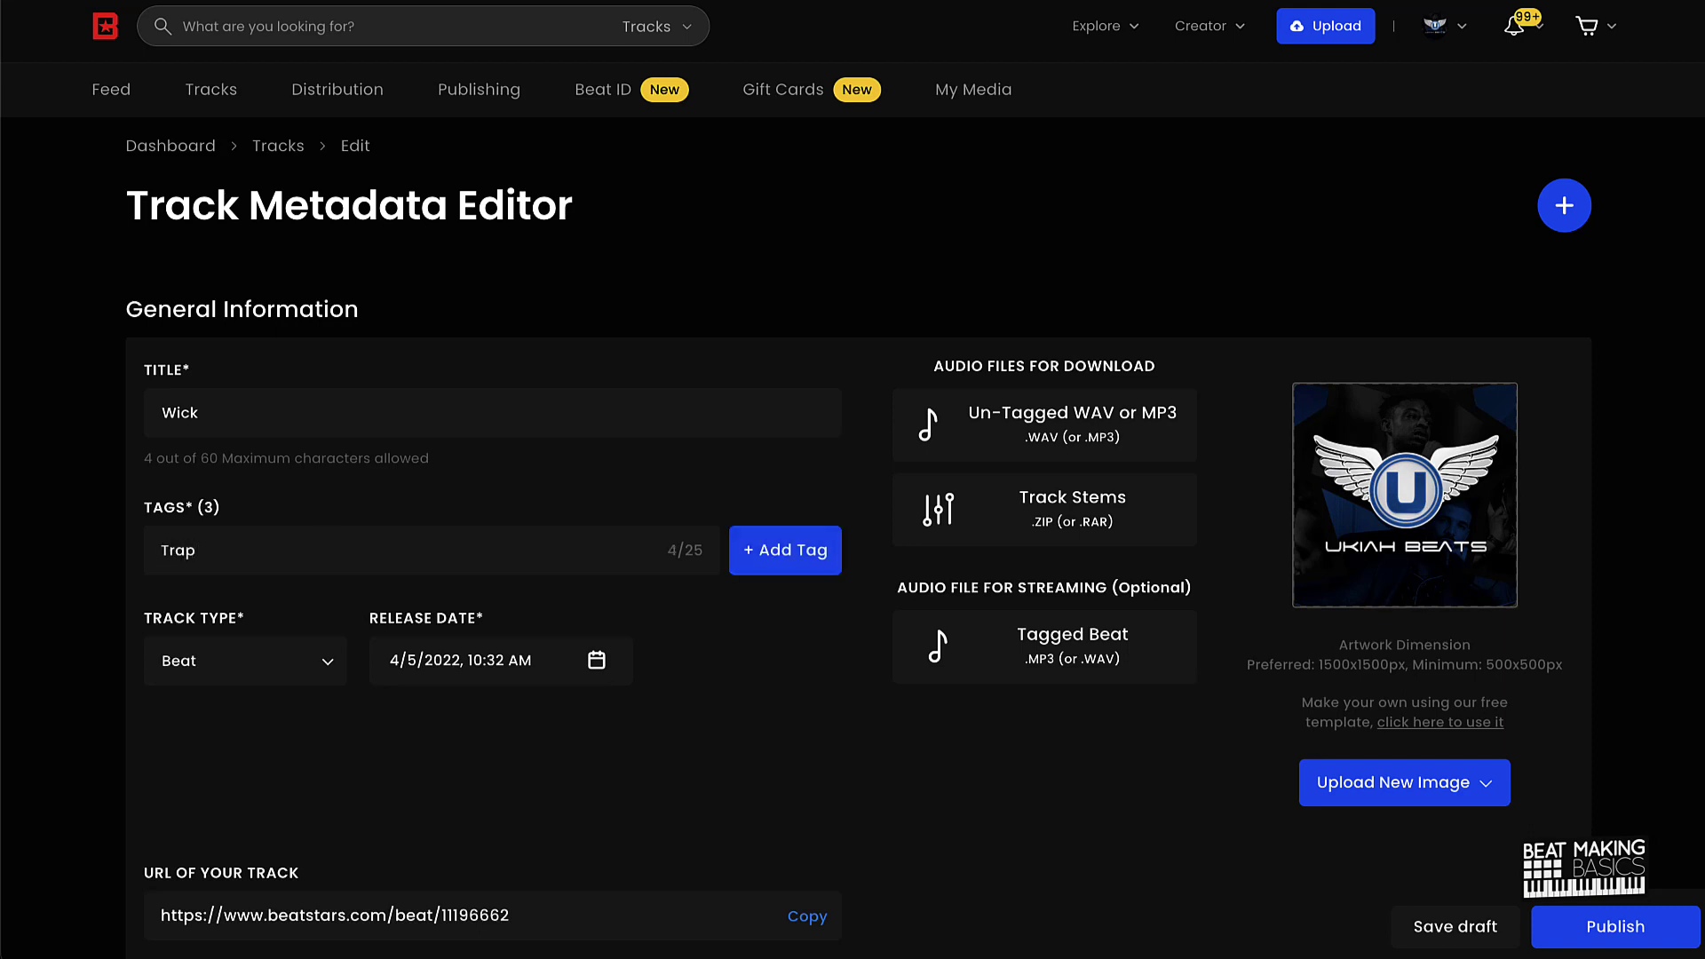
pyautogui.press('BackSpace')
pyautogui.press('BackSpace')
pyautogui.press('BackSpace')
pyautogui.press('BackSpace')
pyautogui.write('trap')
pyautogui.press('Return')
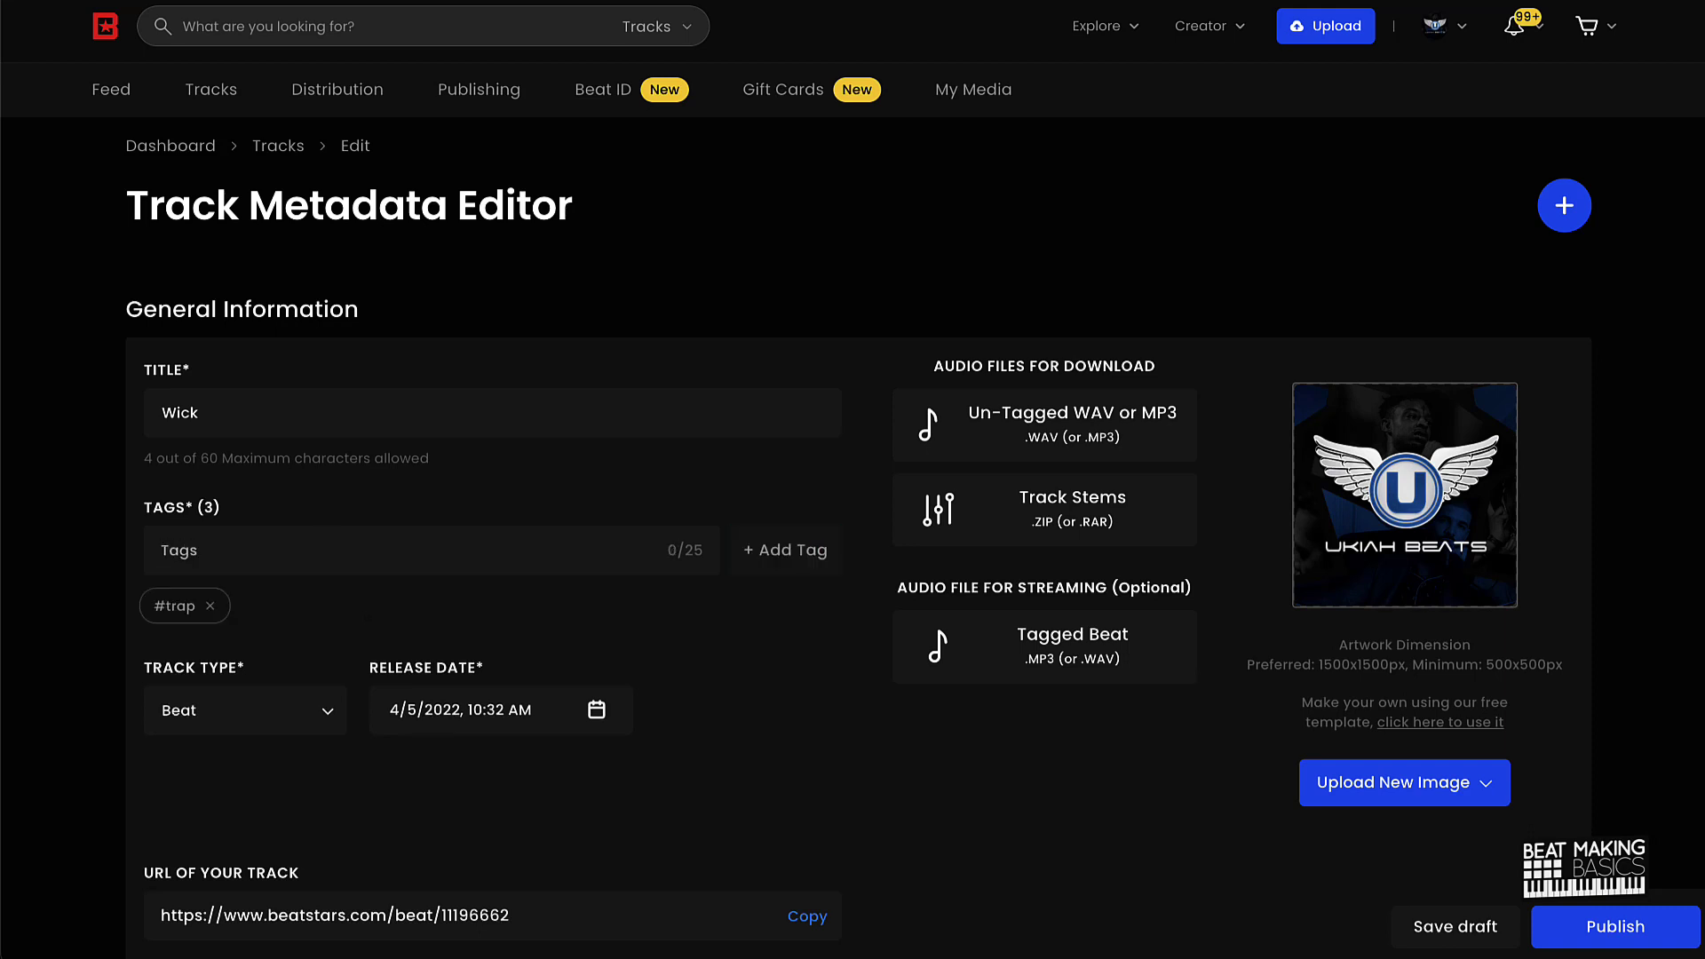
pyautogui.write('rap')
pyautogui.press('Return')
pyautogui.write('beat')
pyautogui.press('Return')
# Step: Offer free downloads as 'Yes, with voice tag (MP3 Version)' and require 'Capture email only'
pyautogui.scroll(-12, 640, 615)
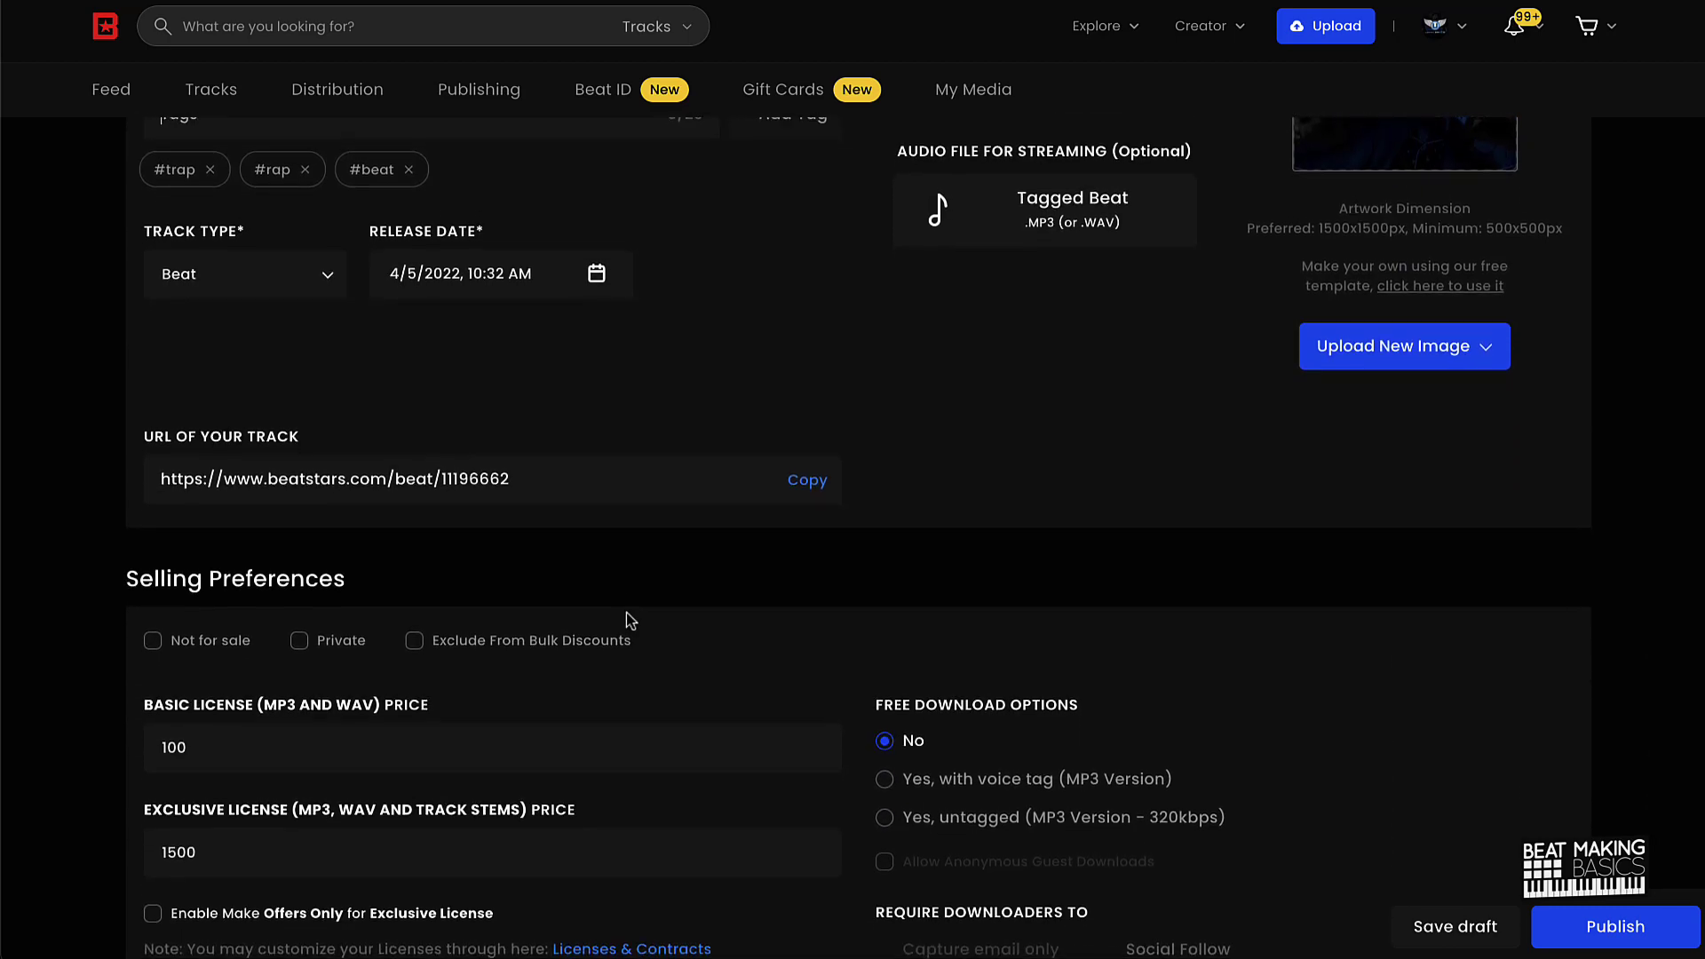
pyautogui.scroll(9, 626, 613)
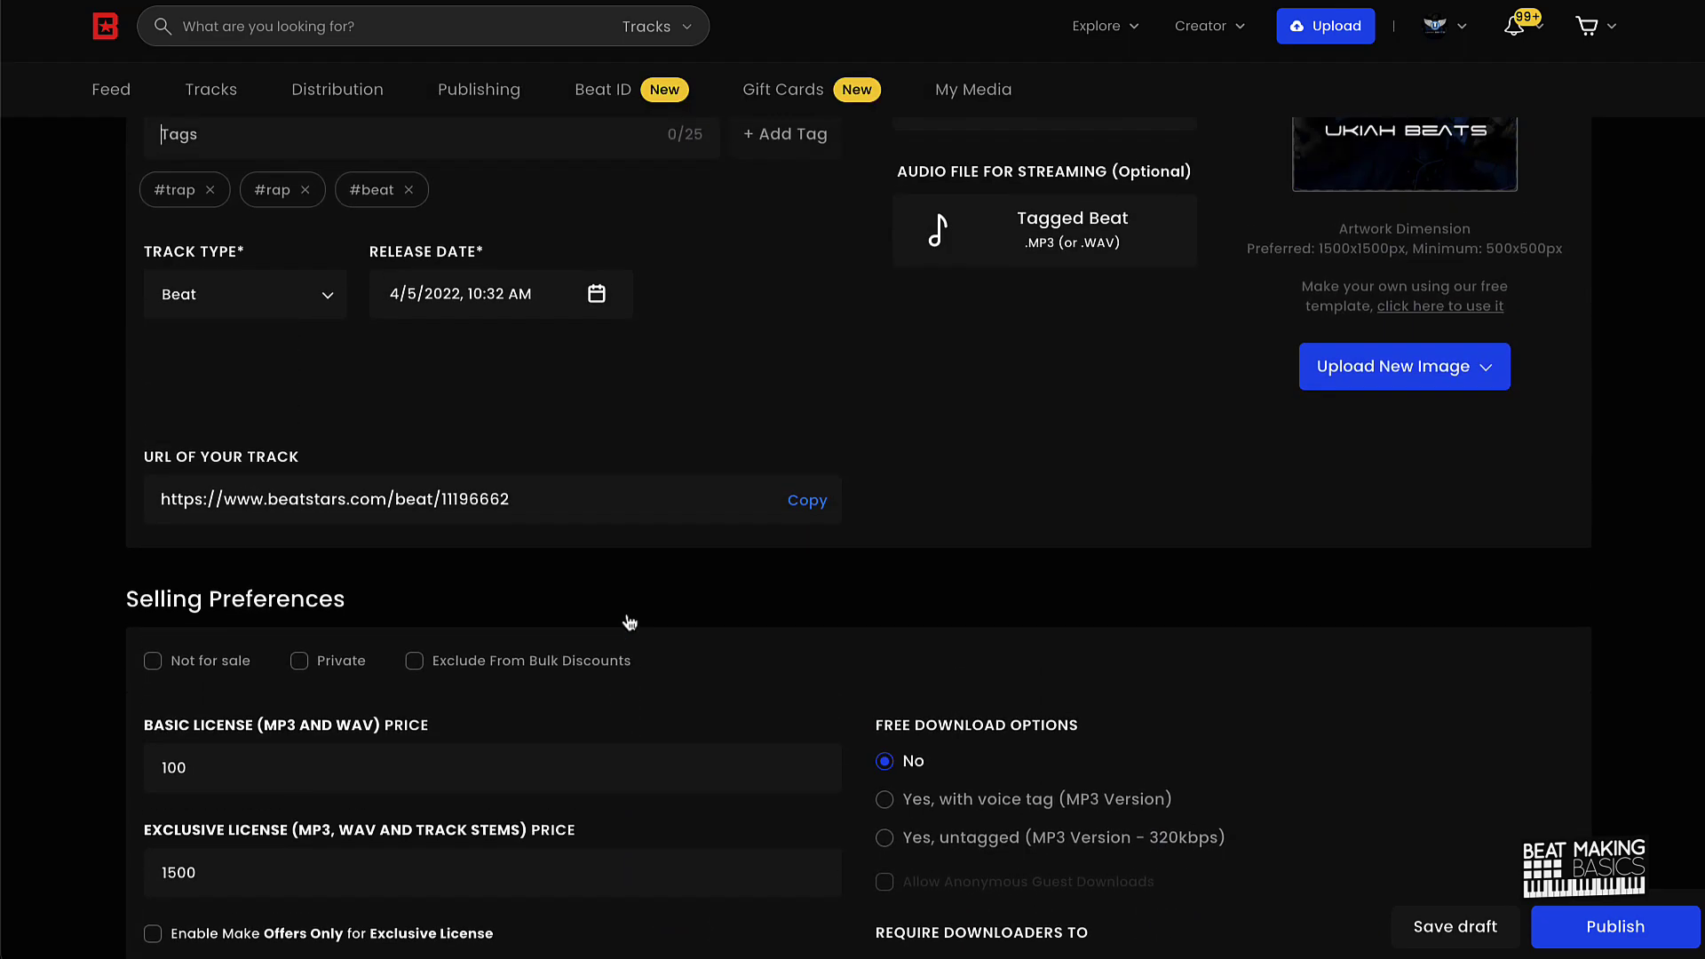
pyautogui.scroll(-2, 626, 613)
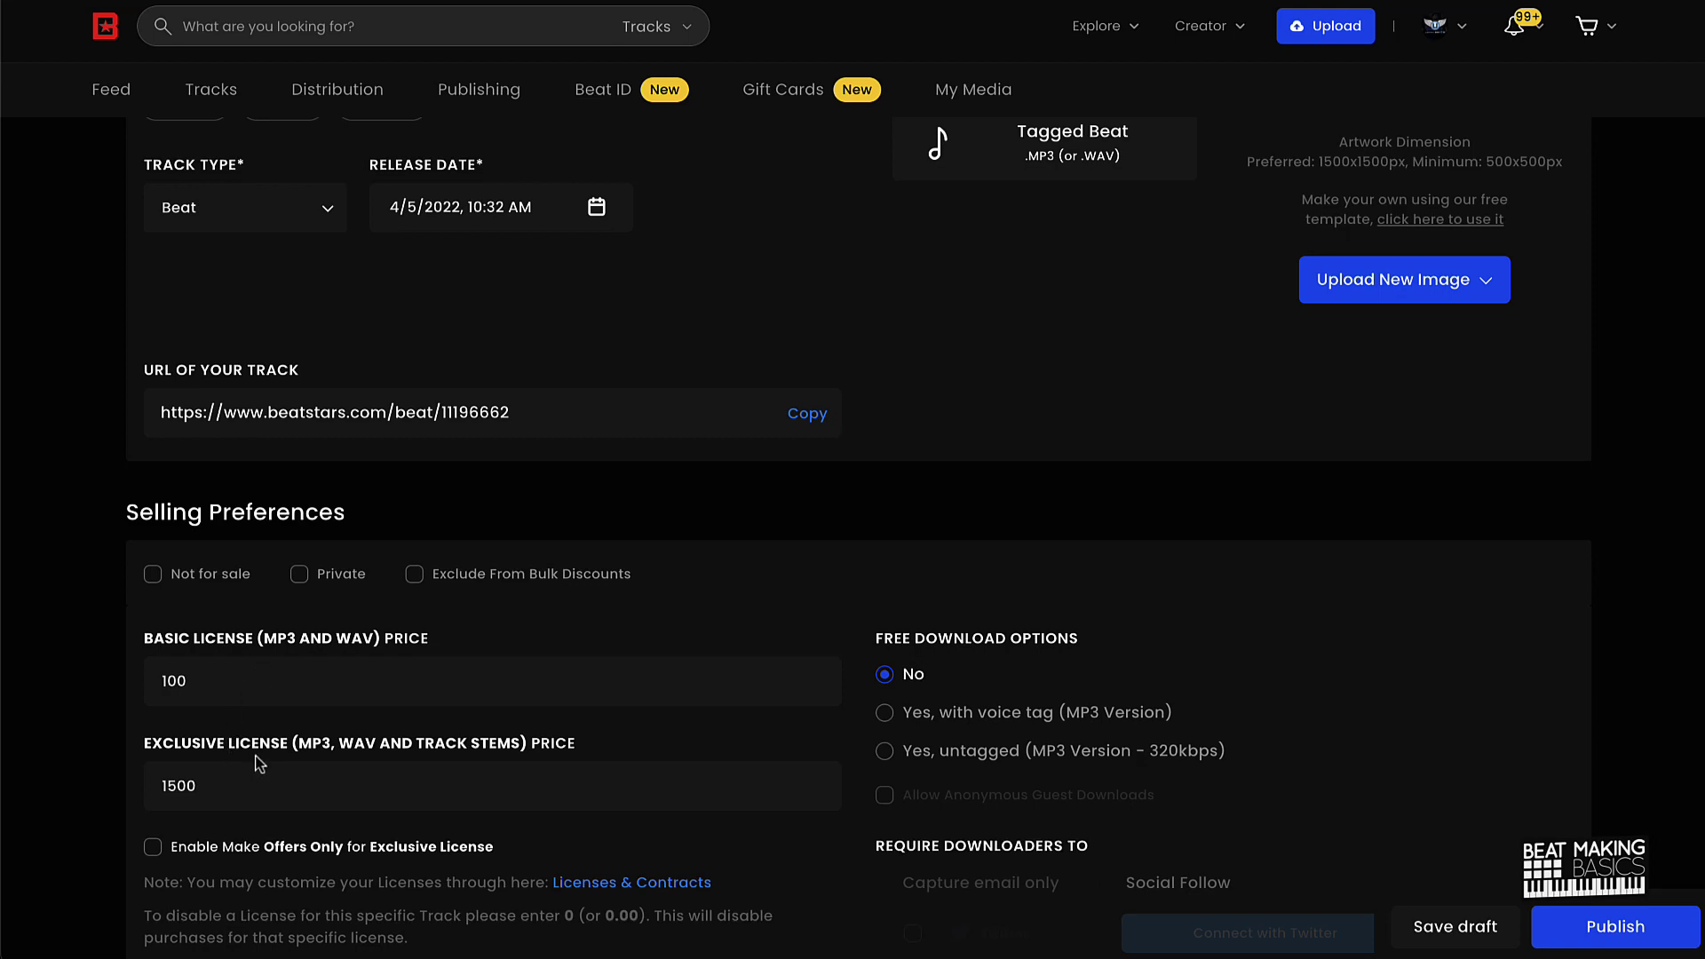
pyautogui.scroll(-1, 258, 763)
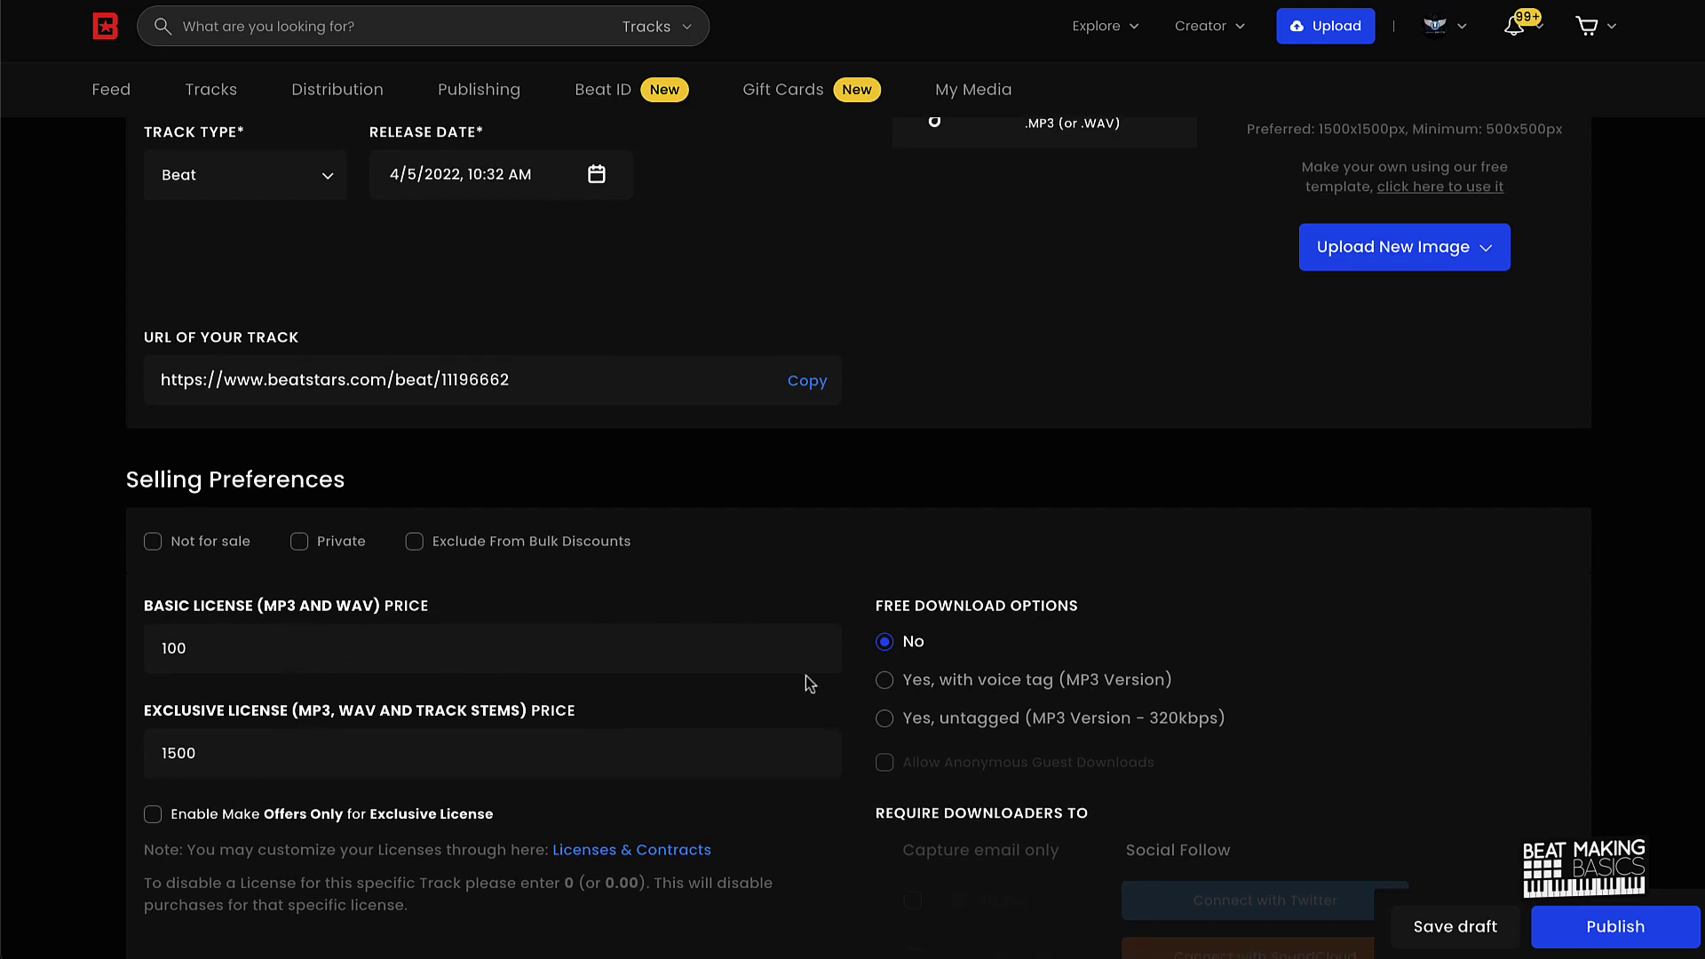
pyautogui.click(883, 681)
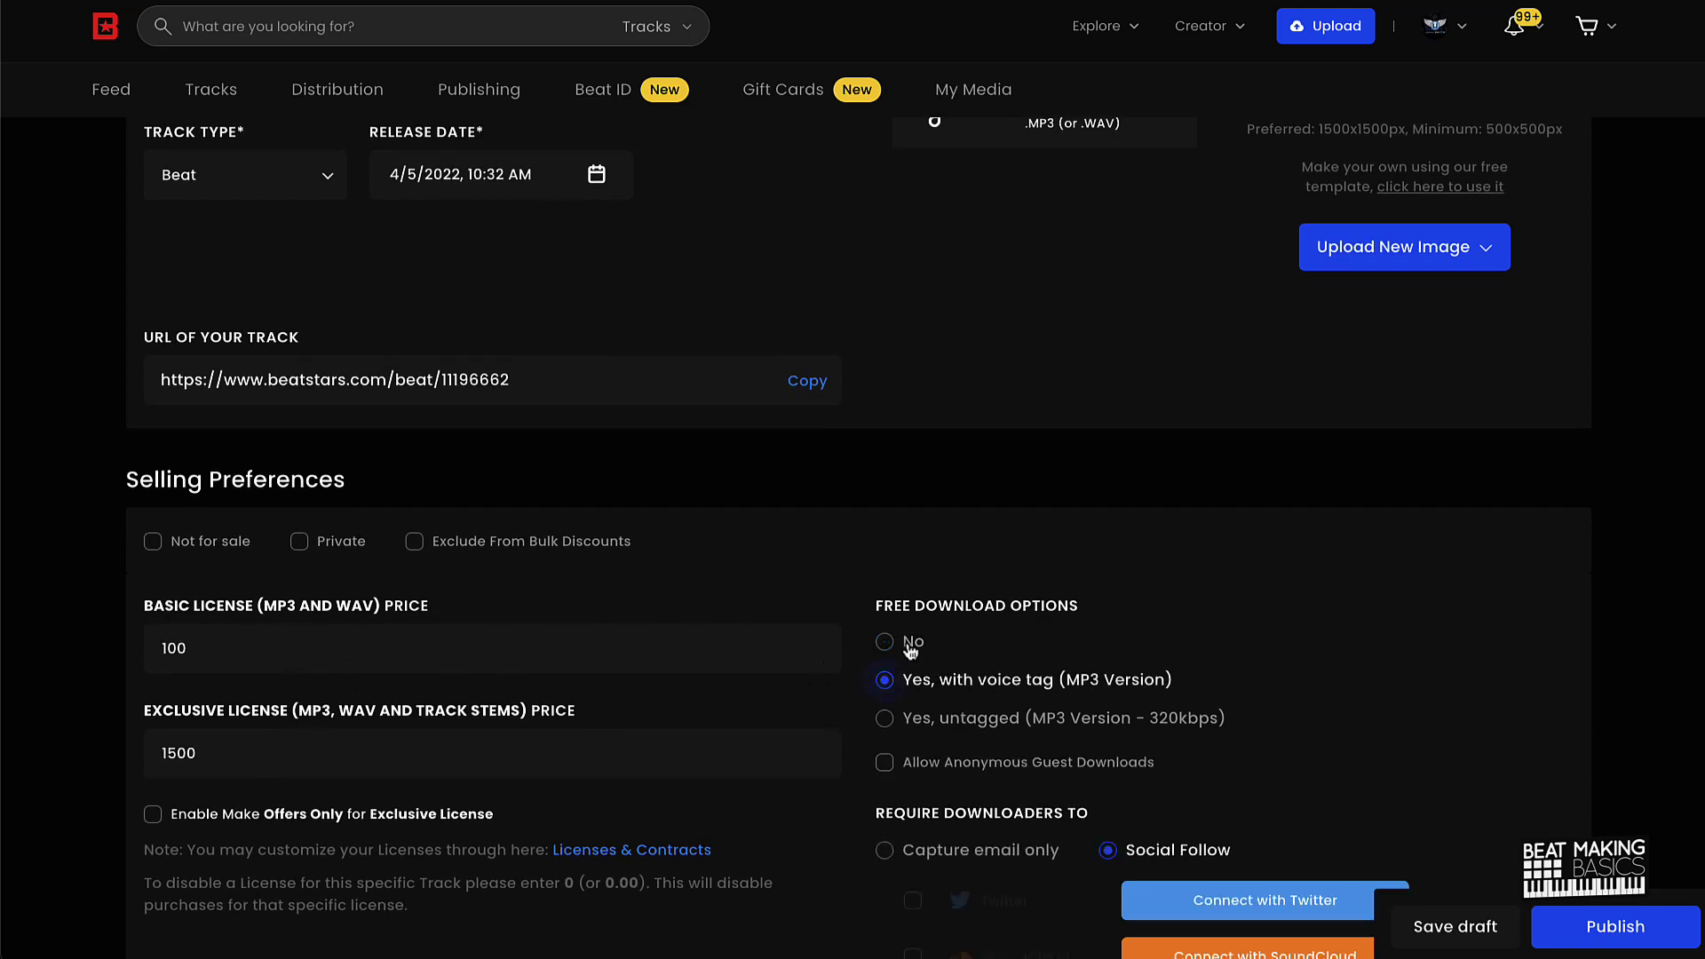
pyautogui.scroll(-1, 959, 671)
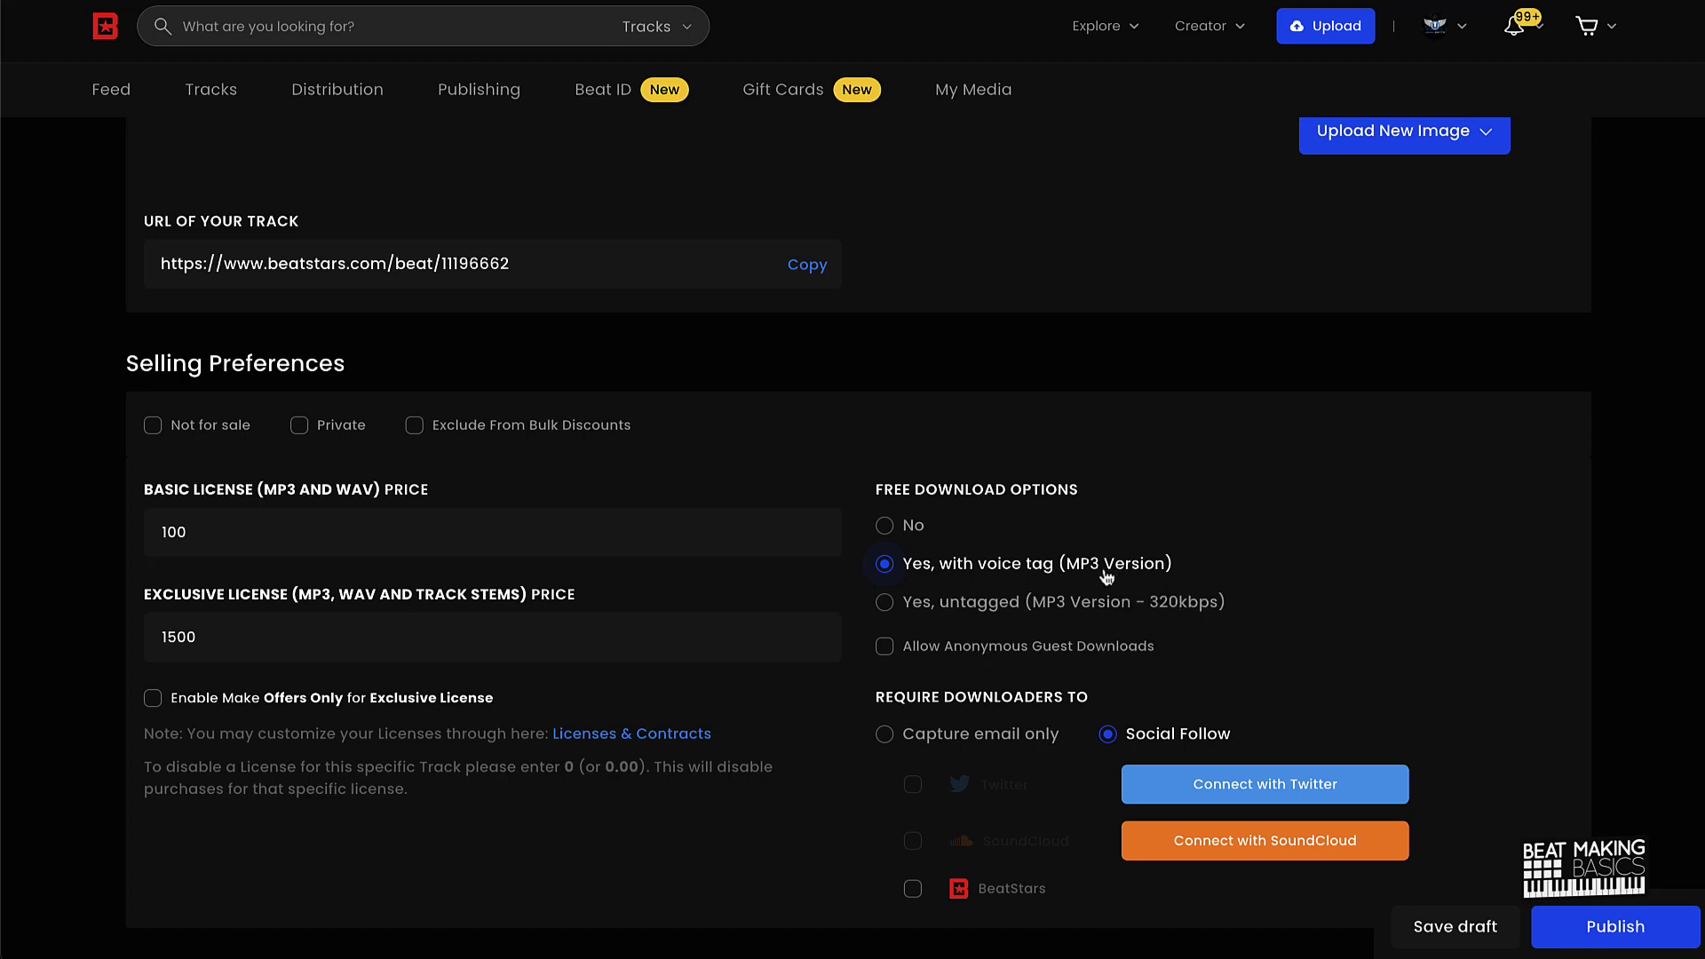
pyautogui.click(890, 737)
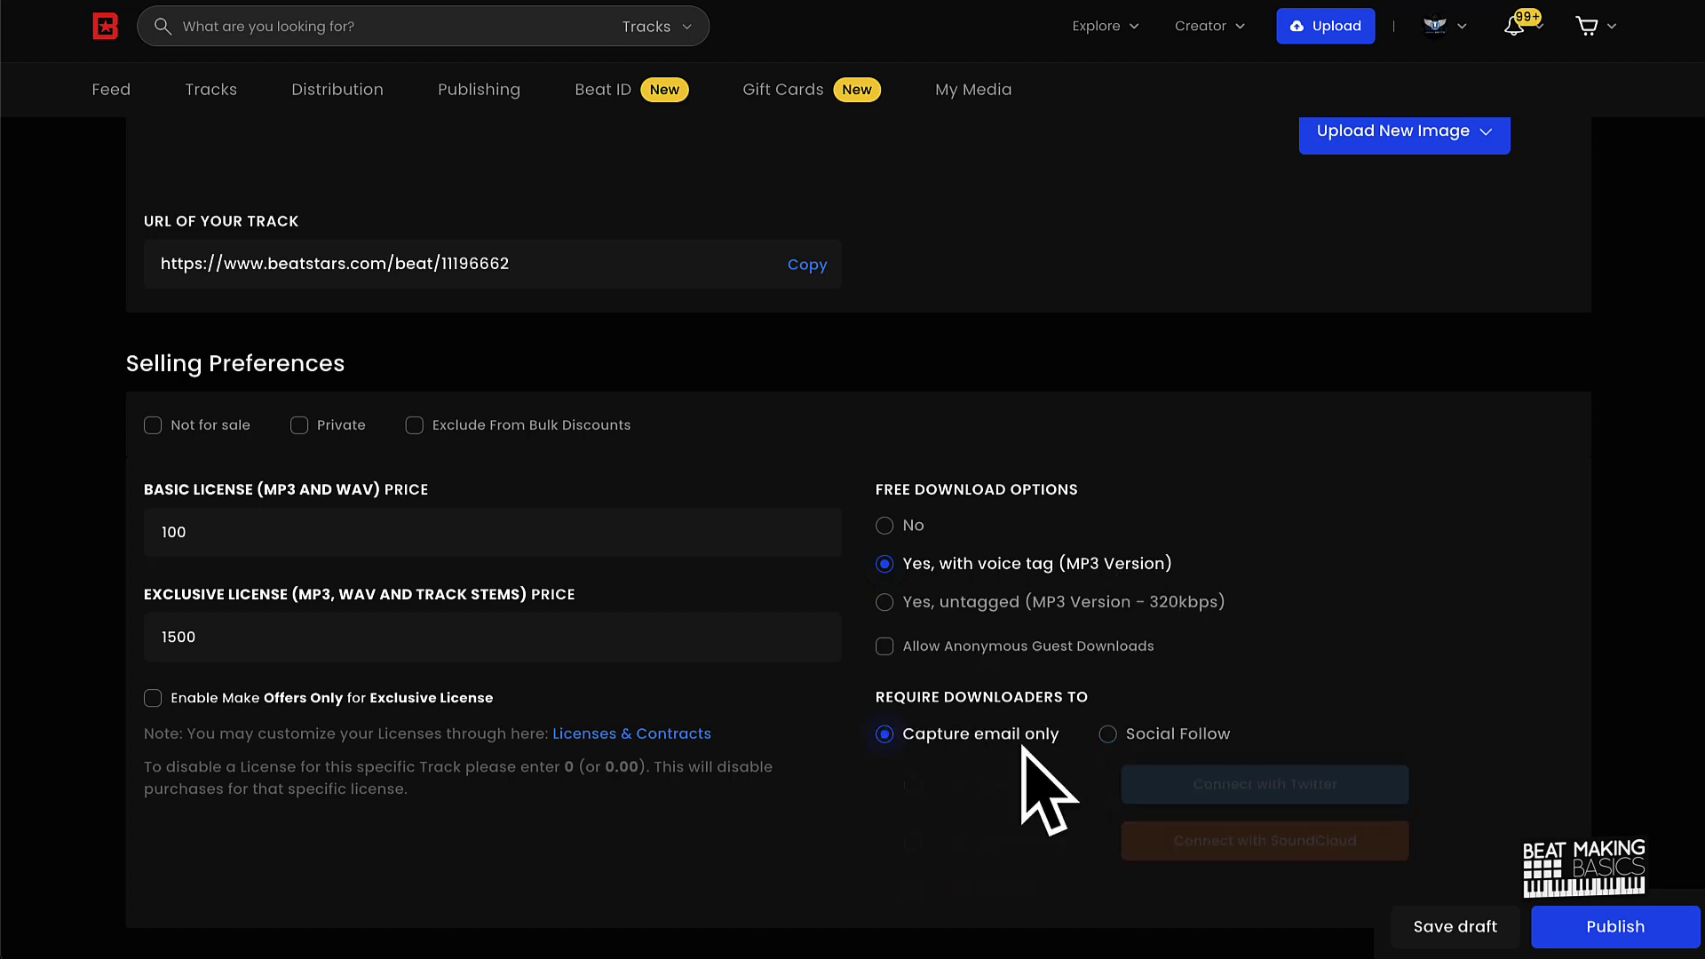
# Step: Set the primary genre to Hip Hop and the subgenre to Trap
pyautogui.scroll(-7, 952, 756)
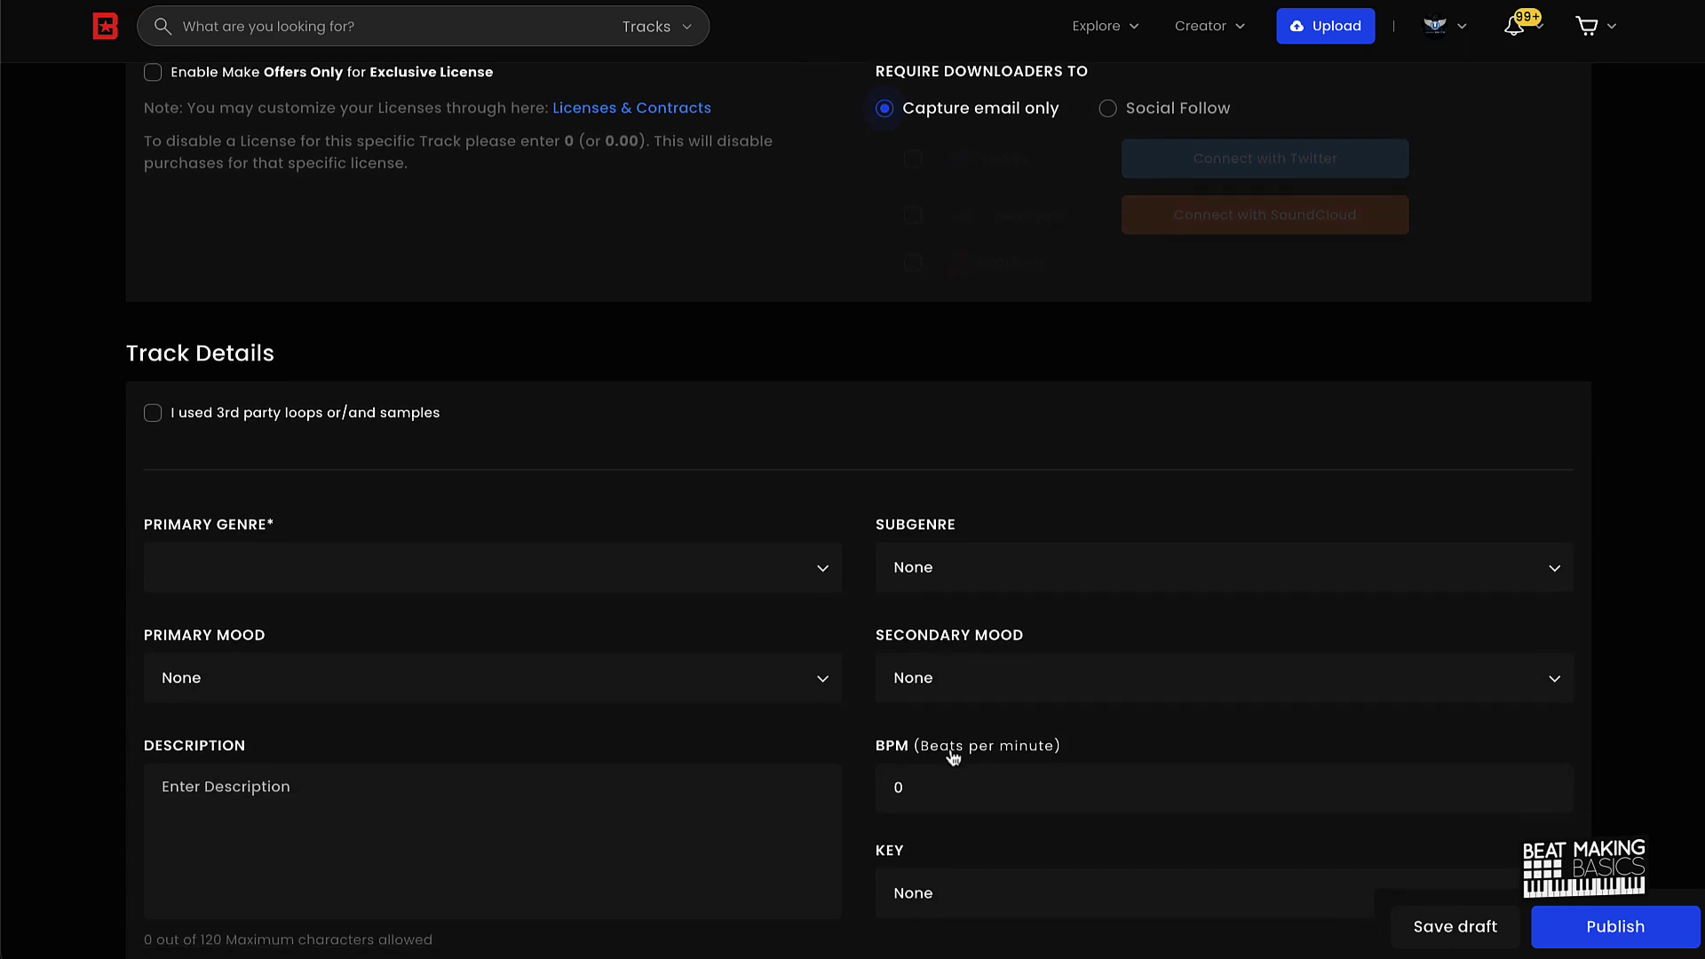
pyautogui.scroll(-2, 952, 757)
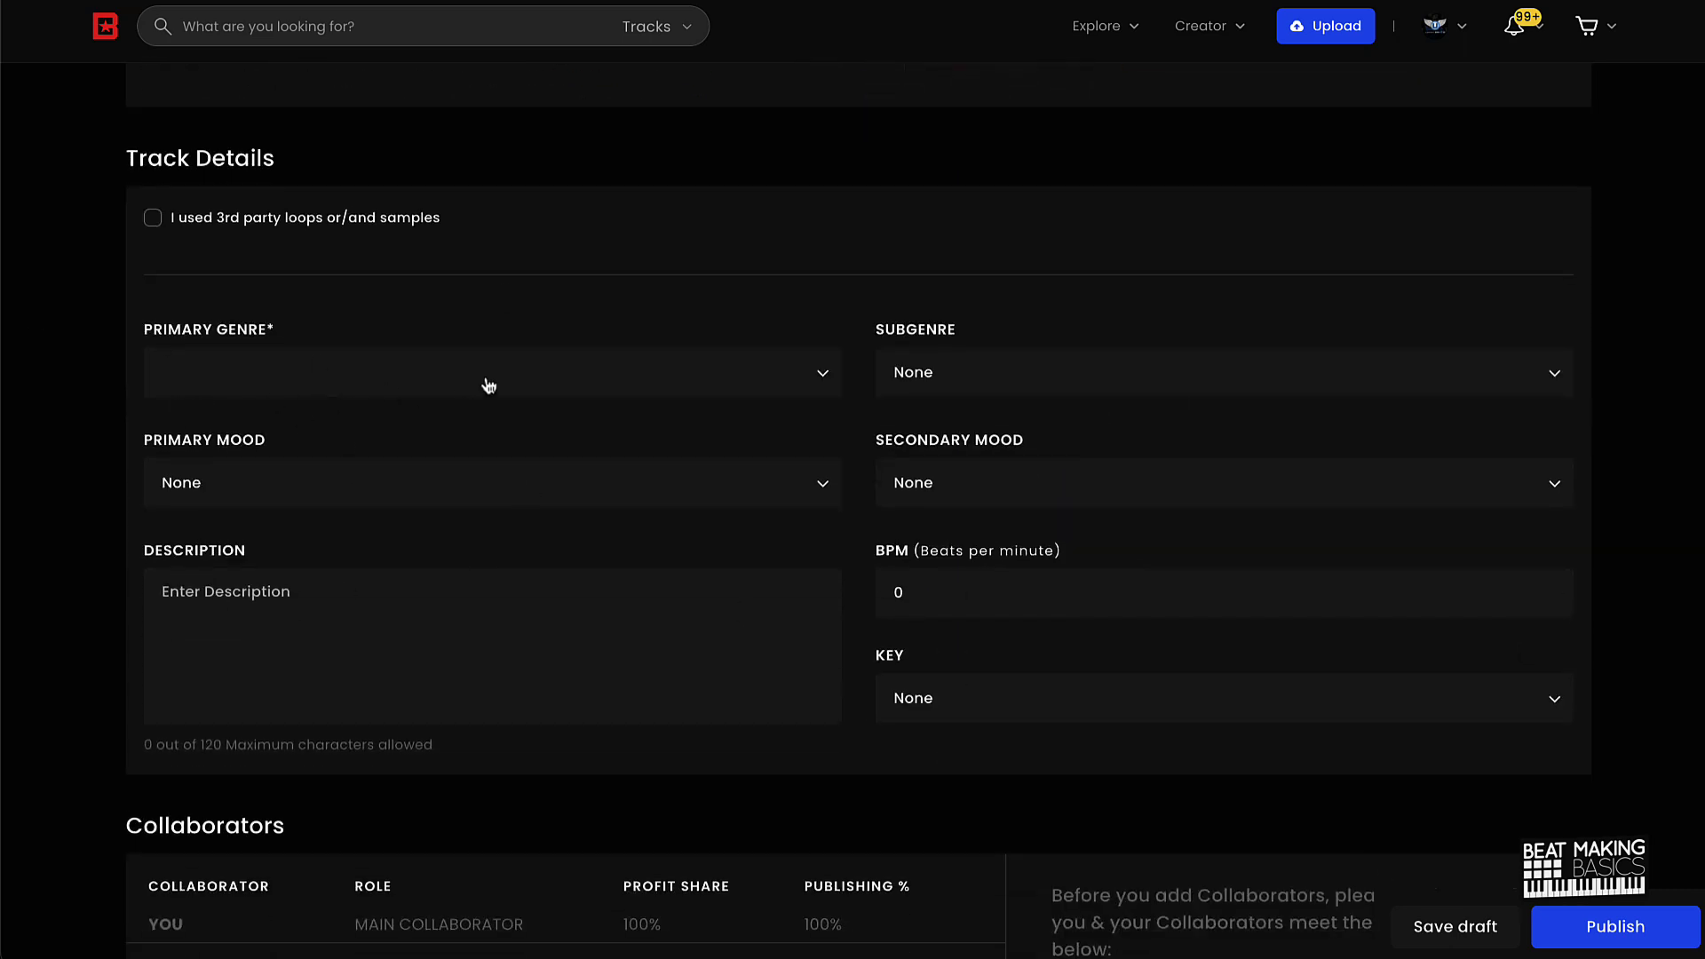
pyautogui.click(349, 373)
pyautogui.click(359, 415)
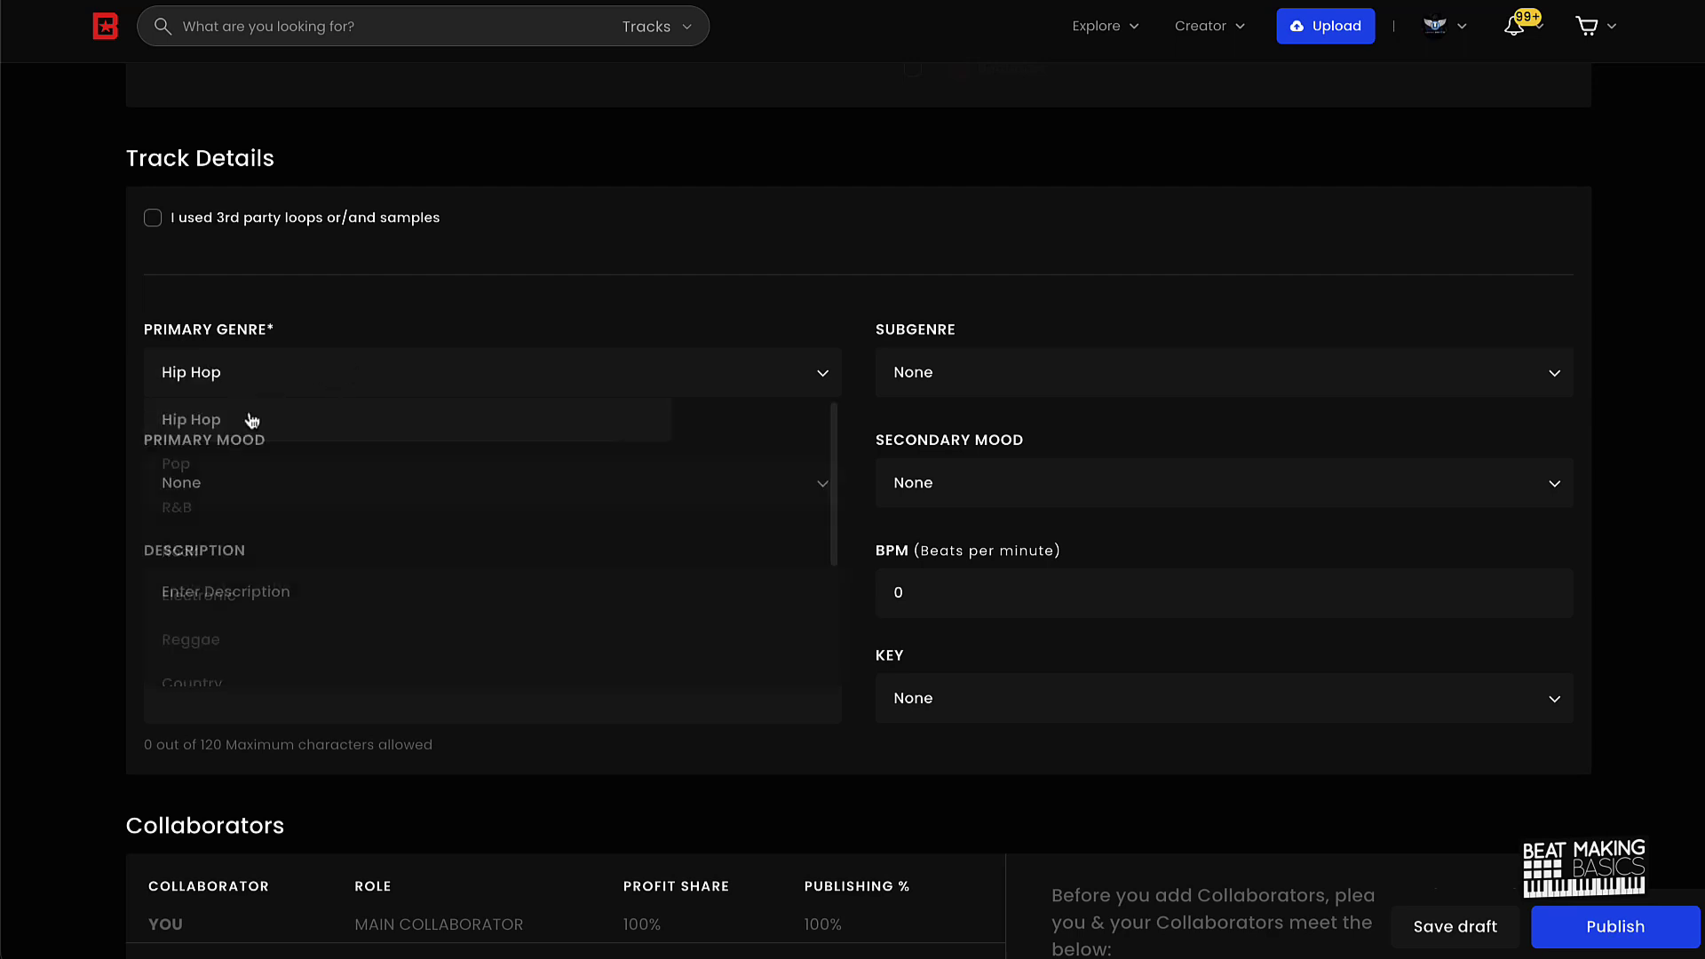
pyautogui.click(952, 373)
pyautogui.scroll(-5, 990, 533)
pyautogui.click(924, 664)
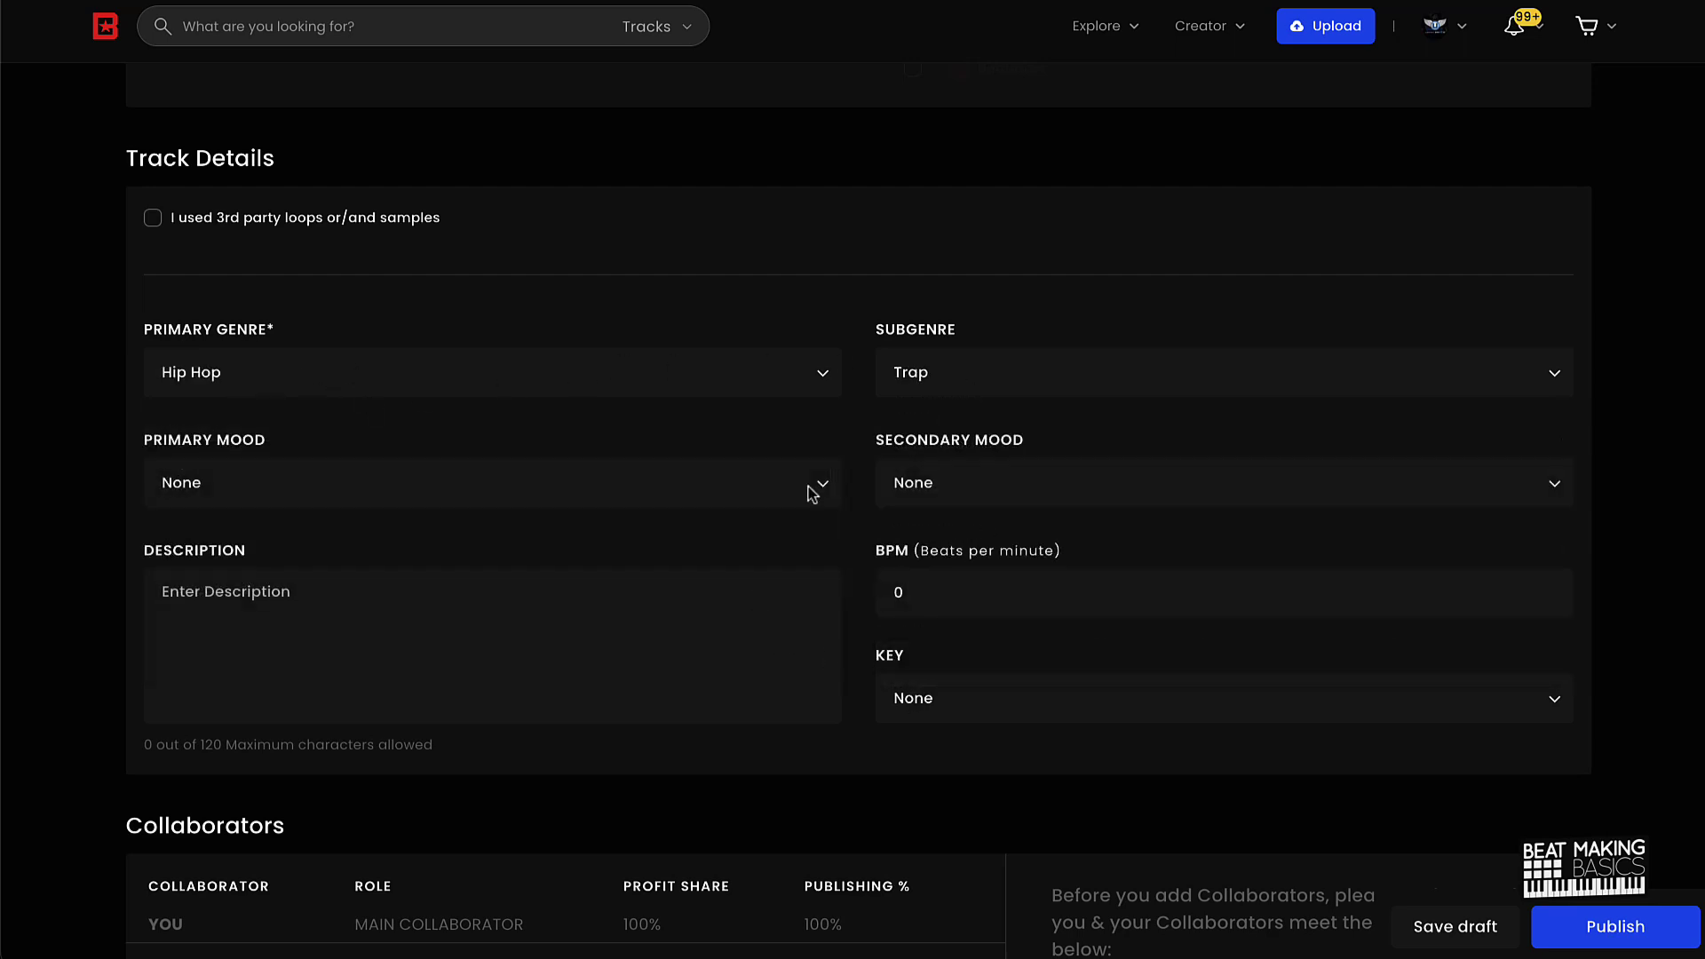
# Step: Set the primary mood to Dark and the secondary mood to Bouncy
pyautogui.click(393, 499)
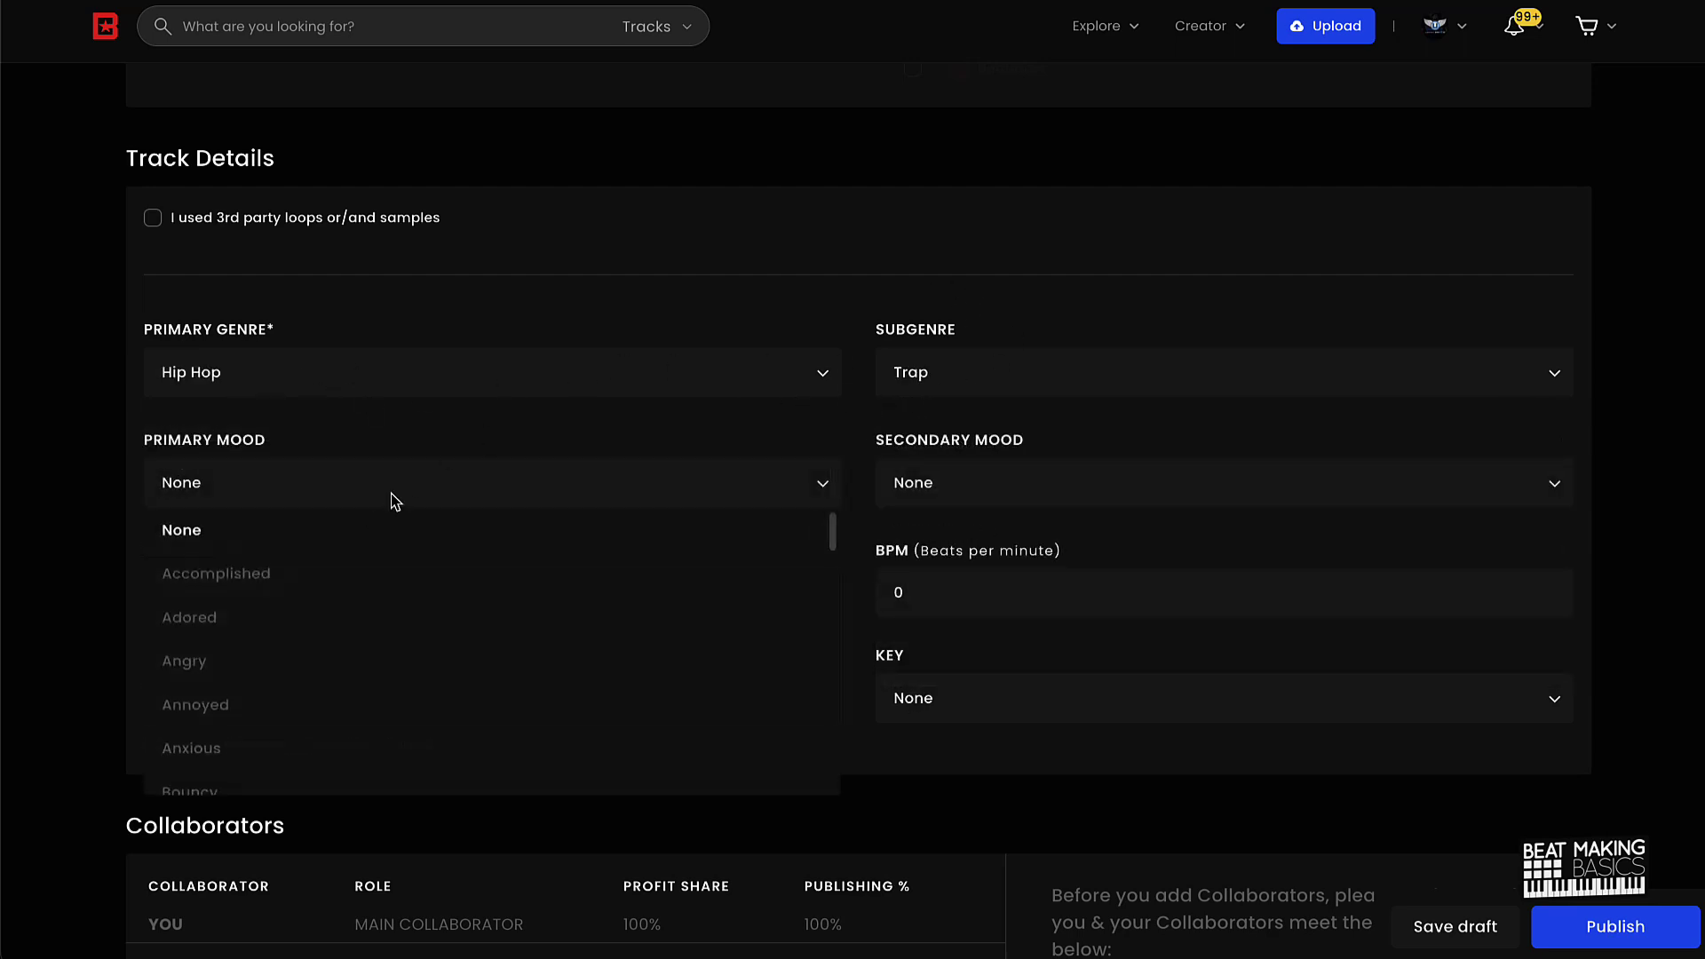
pyautogui.scroll(-2, 334, 567)
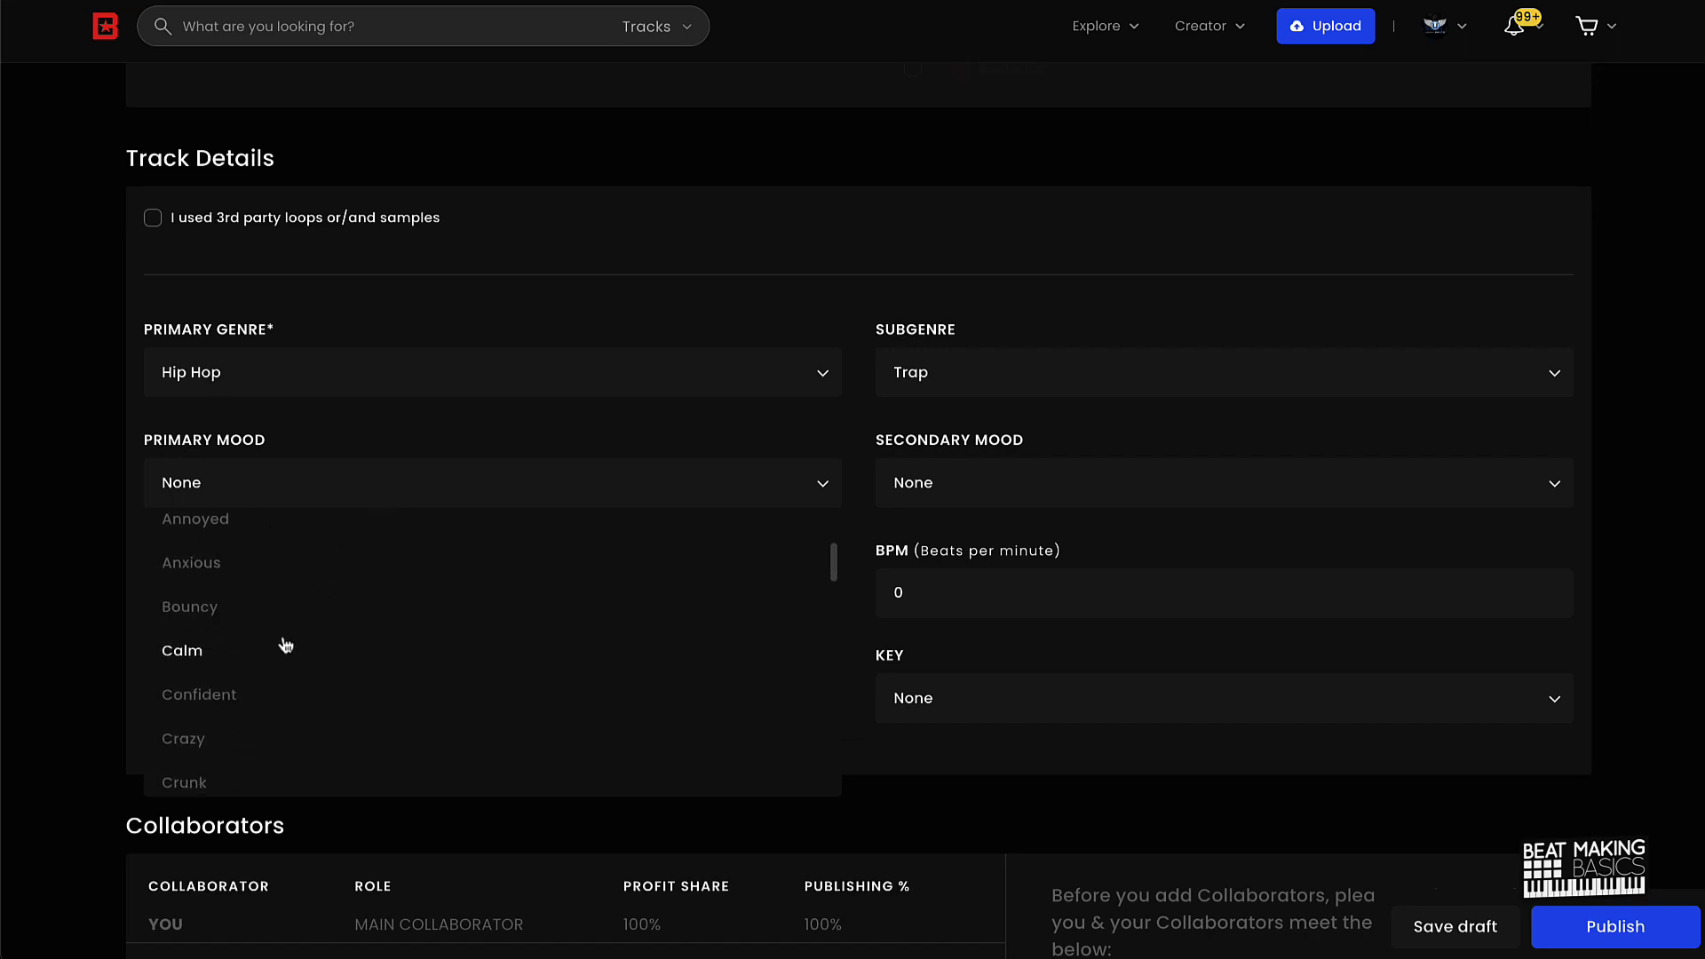
pyautogui.click(258, 682)
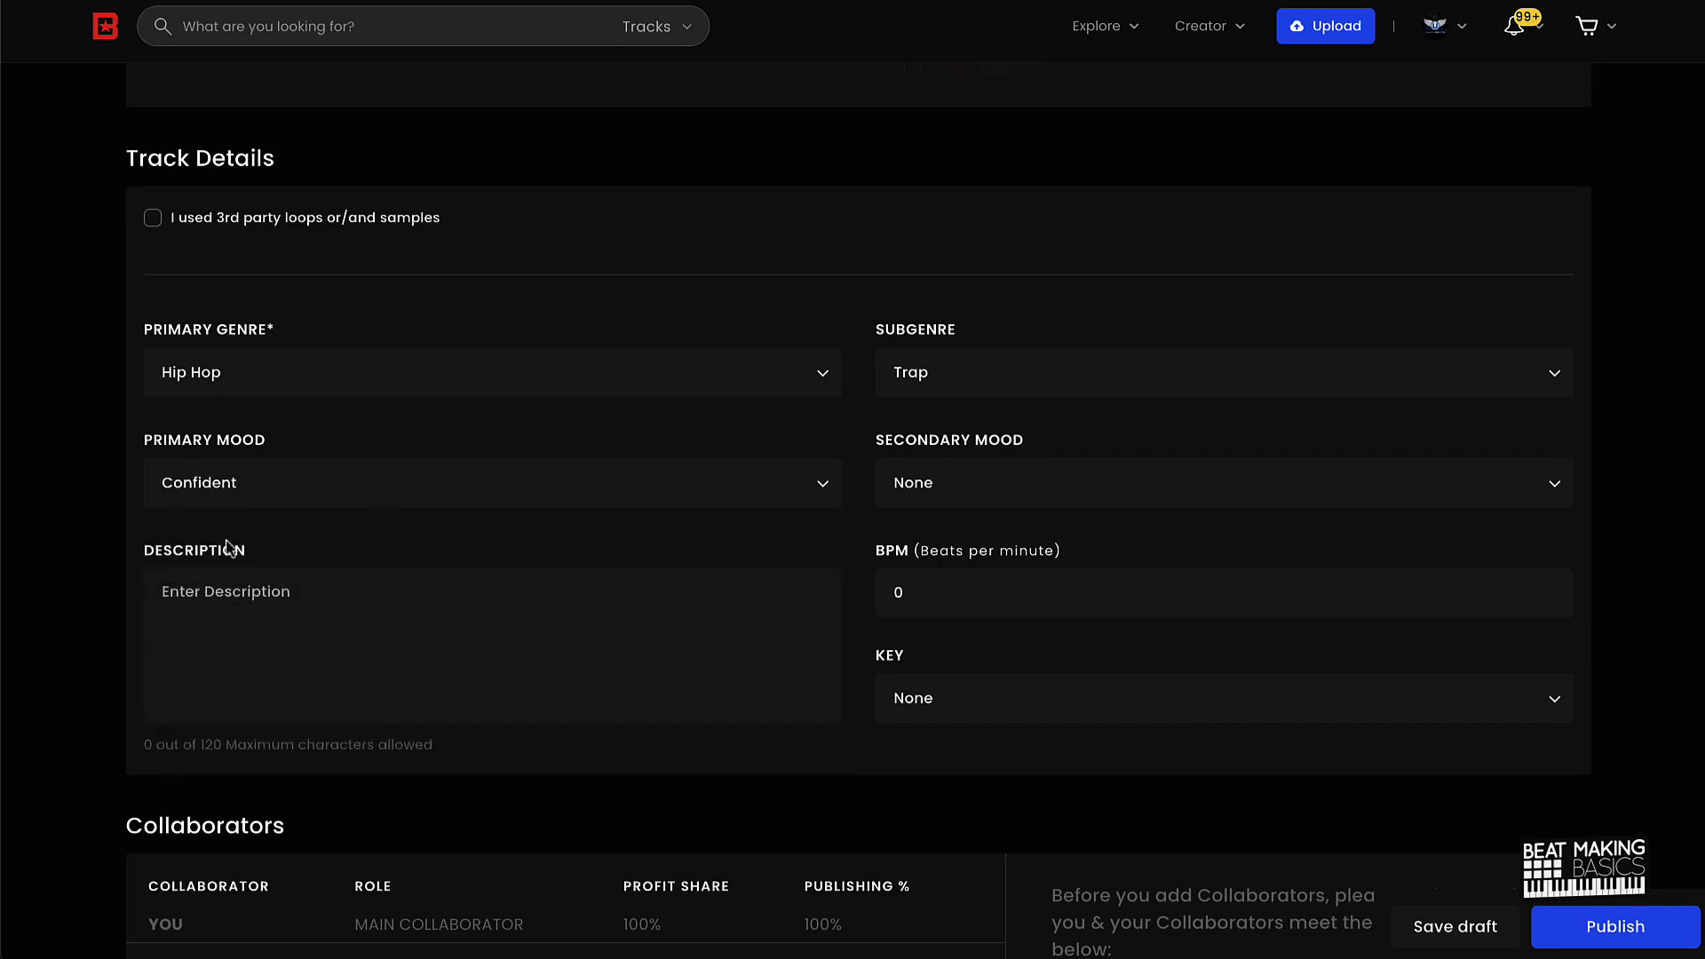
pyautogui.click(337, 484)
pyautogui.scroll(-2, 239, 635)
pyautogui.click(230, 614)
pyautogui.click(925, 486)
pyautogui.scroll(-1, 931, 693)
pyautogui.scroll(-5, 937, 684)
pyautogui.scroll(4, 942, 675)
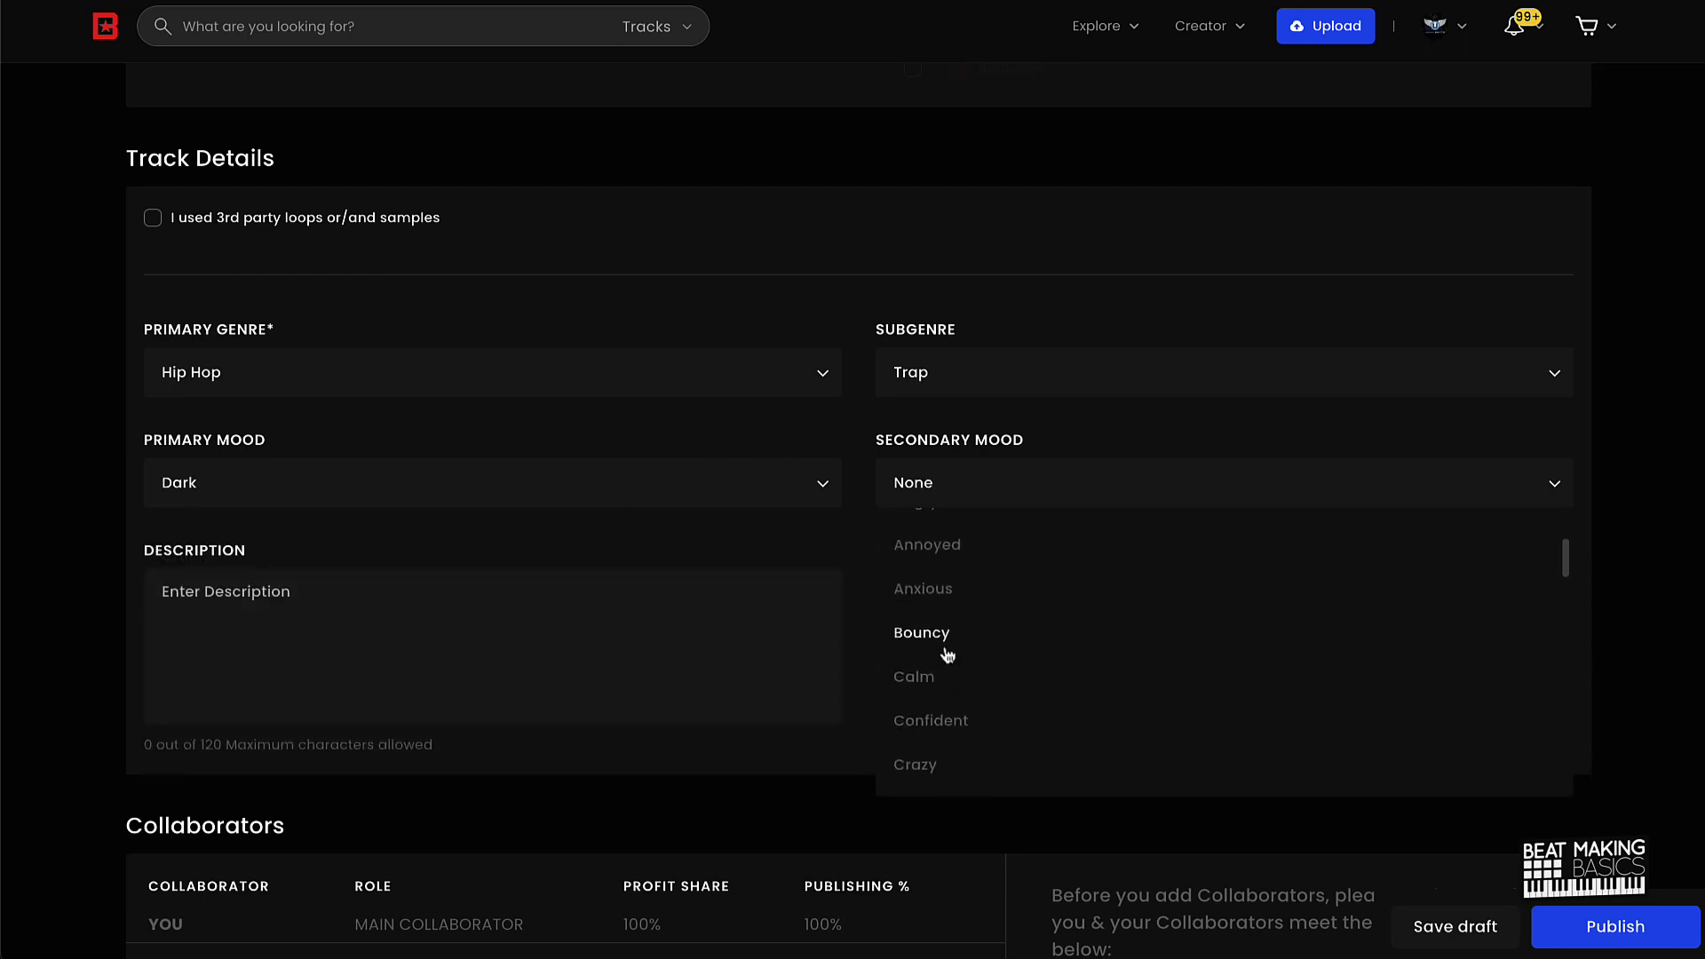
pyautogui.click(943, 649)
# Step: Enter 135 BPM and add the description 'If you have questions hit me up!' with a contact e-mail
pyautogui.click(905, 593)
pyautogui.doubleClick(906, 593)
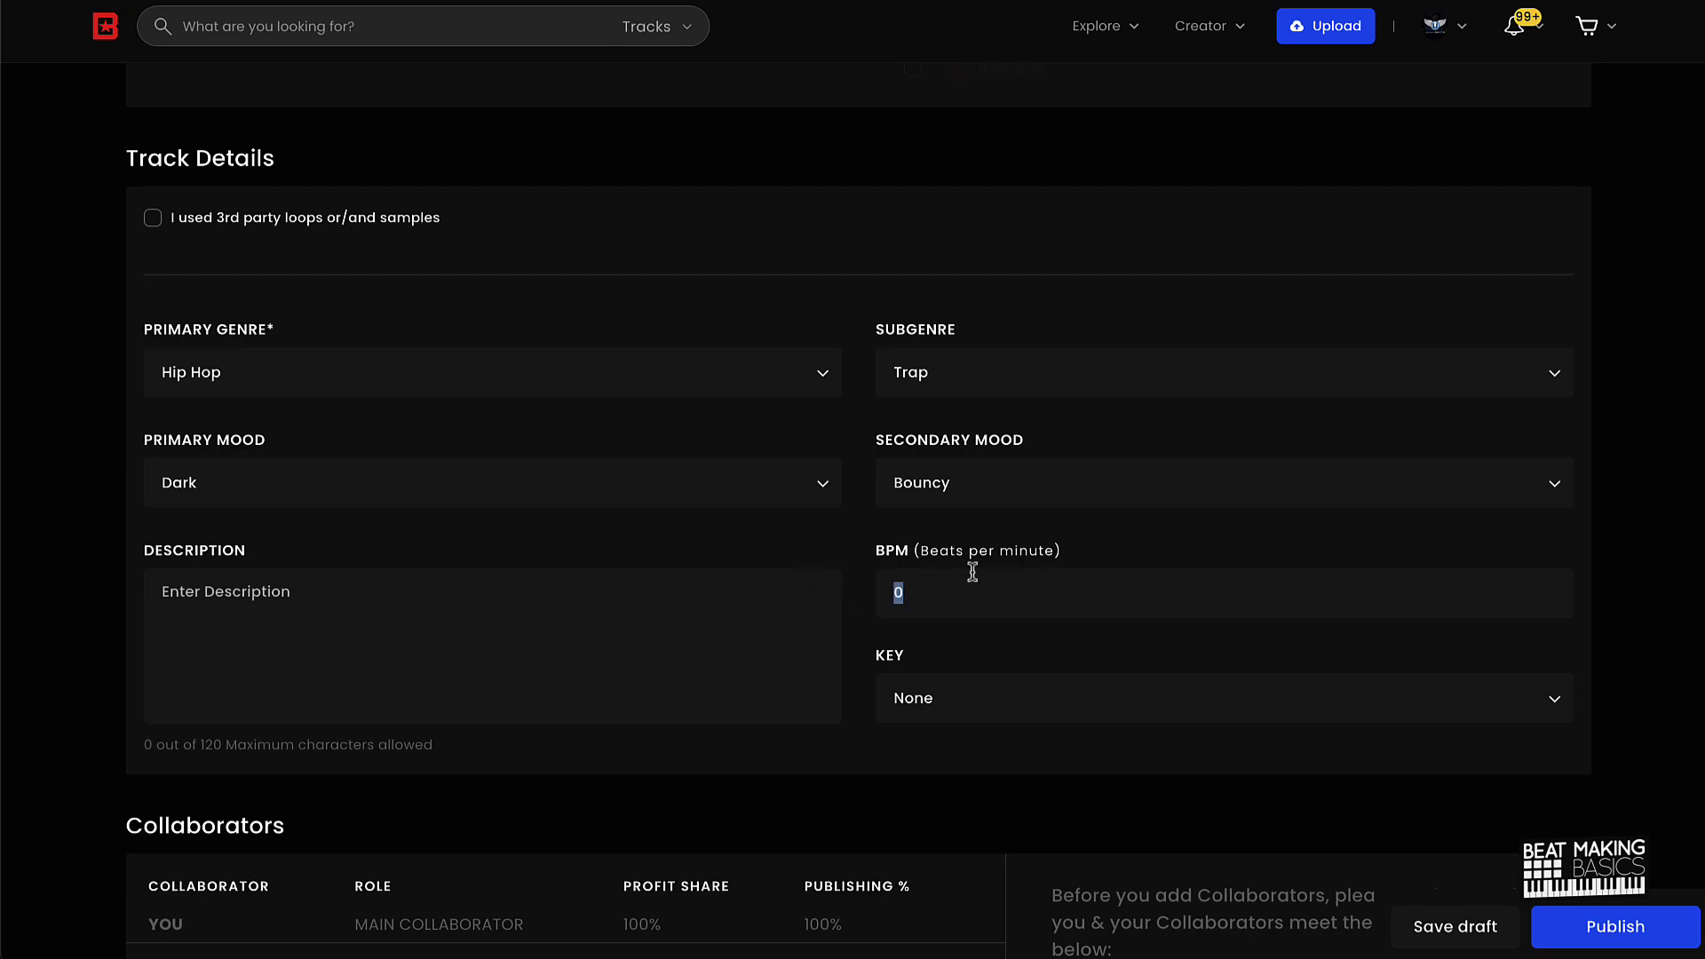
pyautogui.write('135')
pyautogui.click(538, 611)
pyautogui.write('If ')
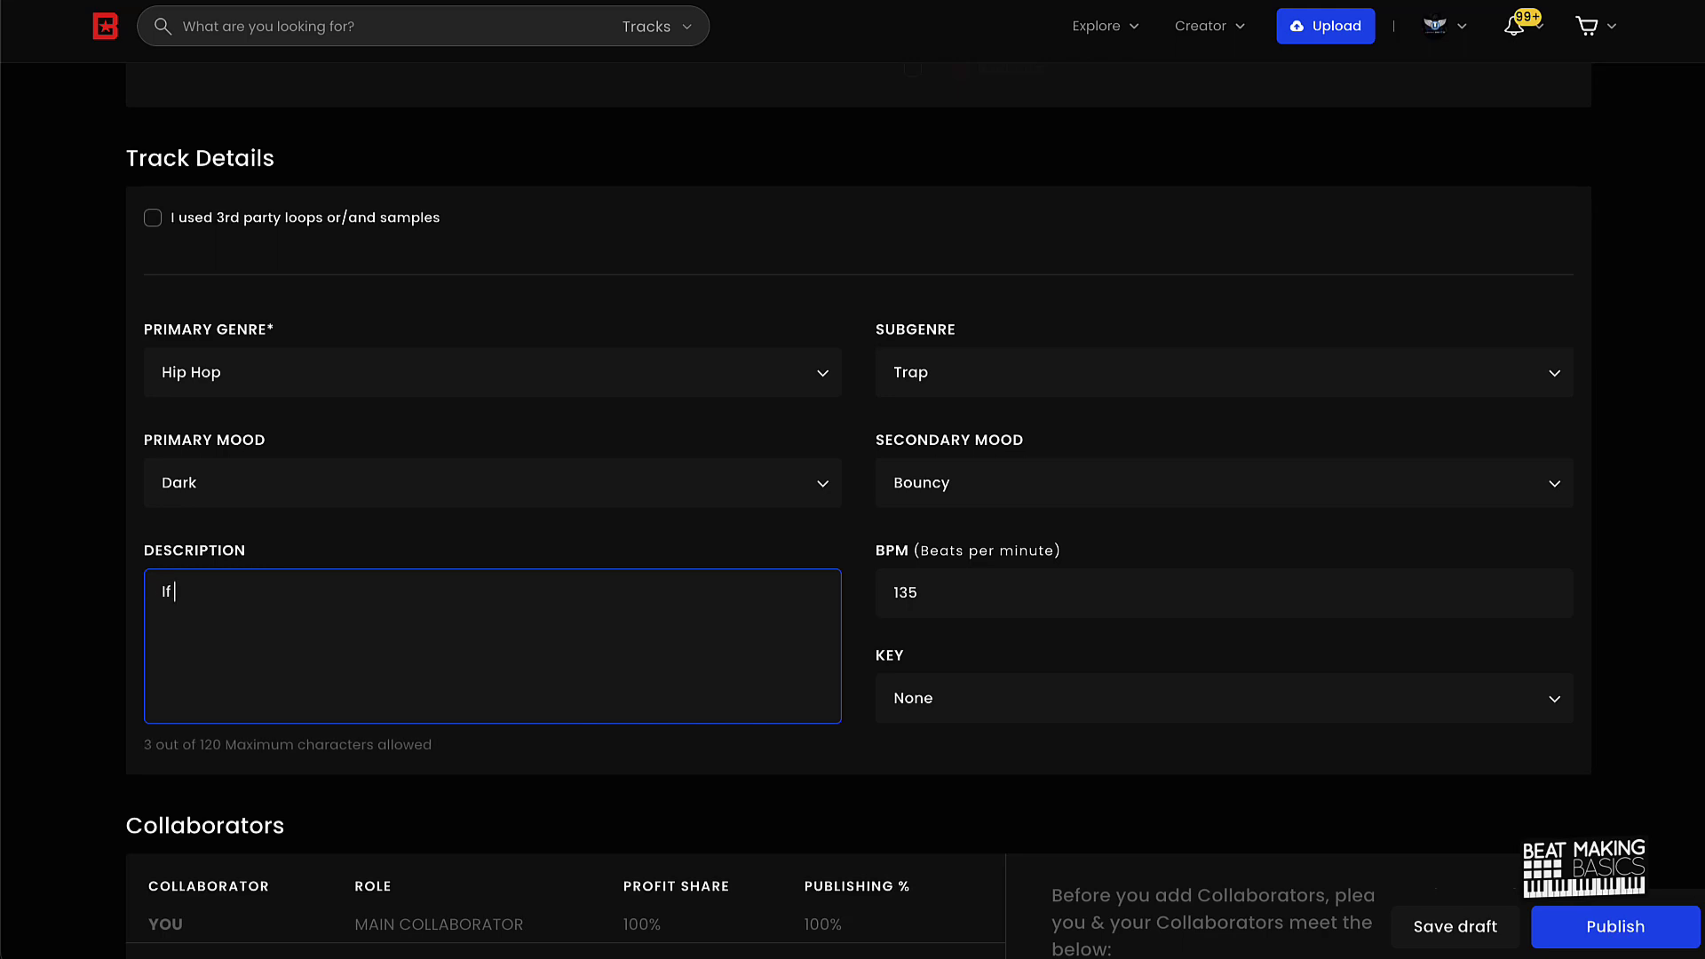
pyautogui.write('you have questions ')
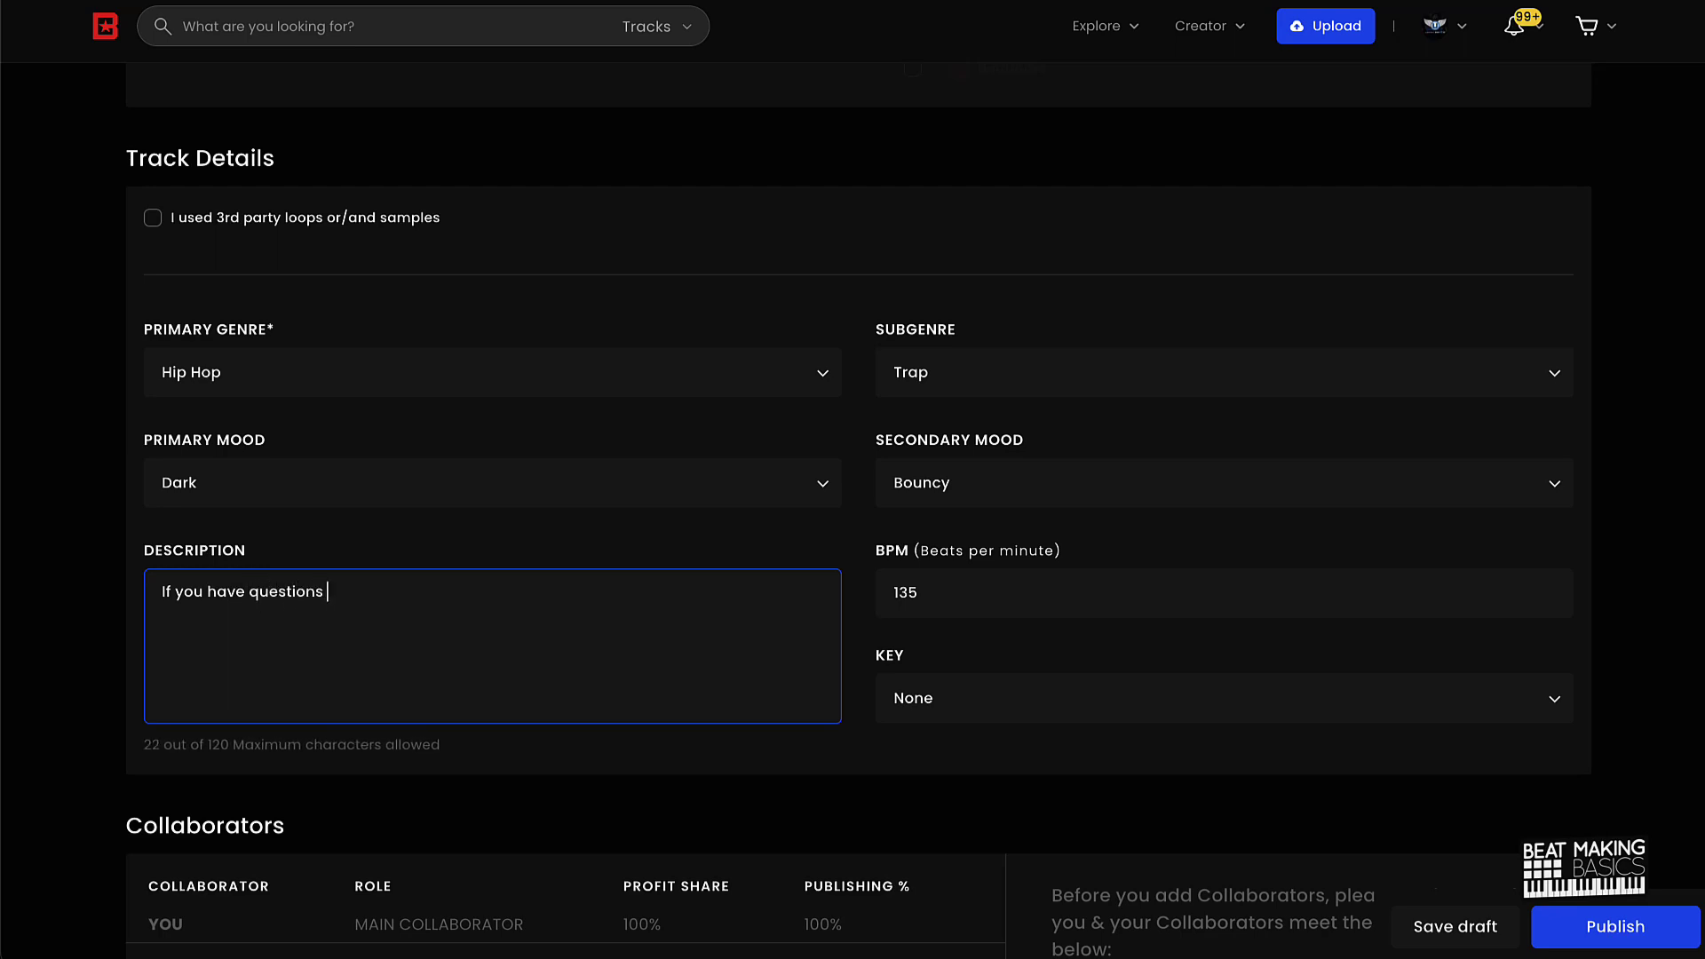
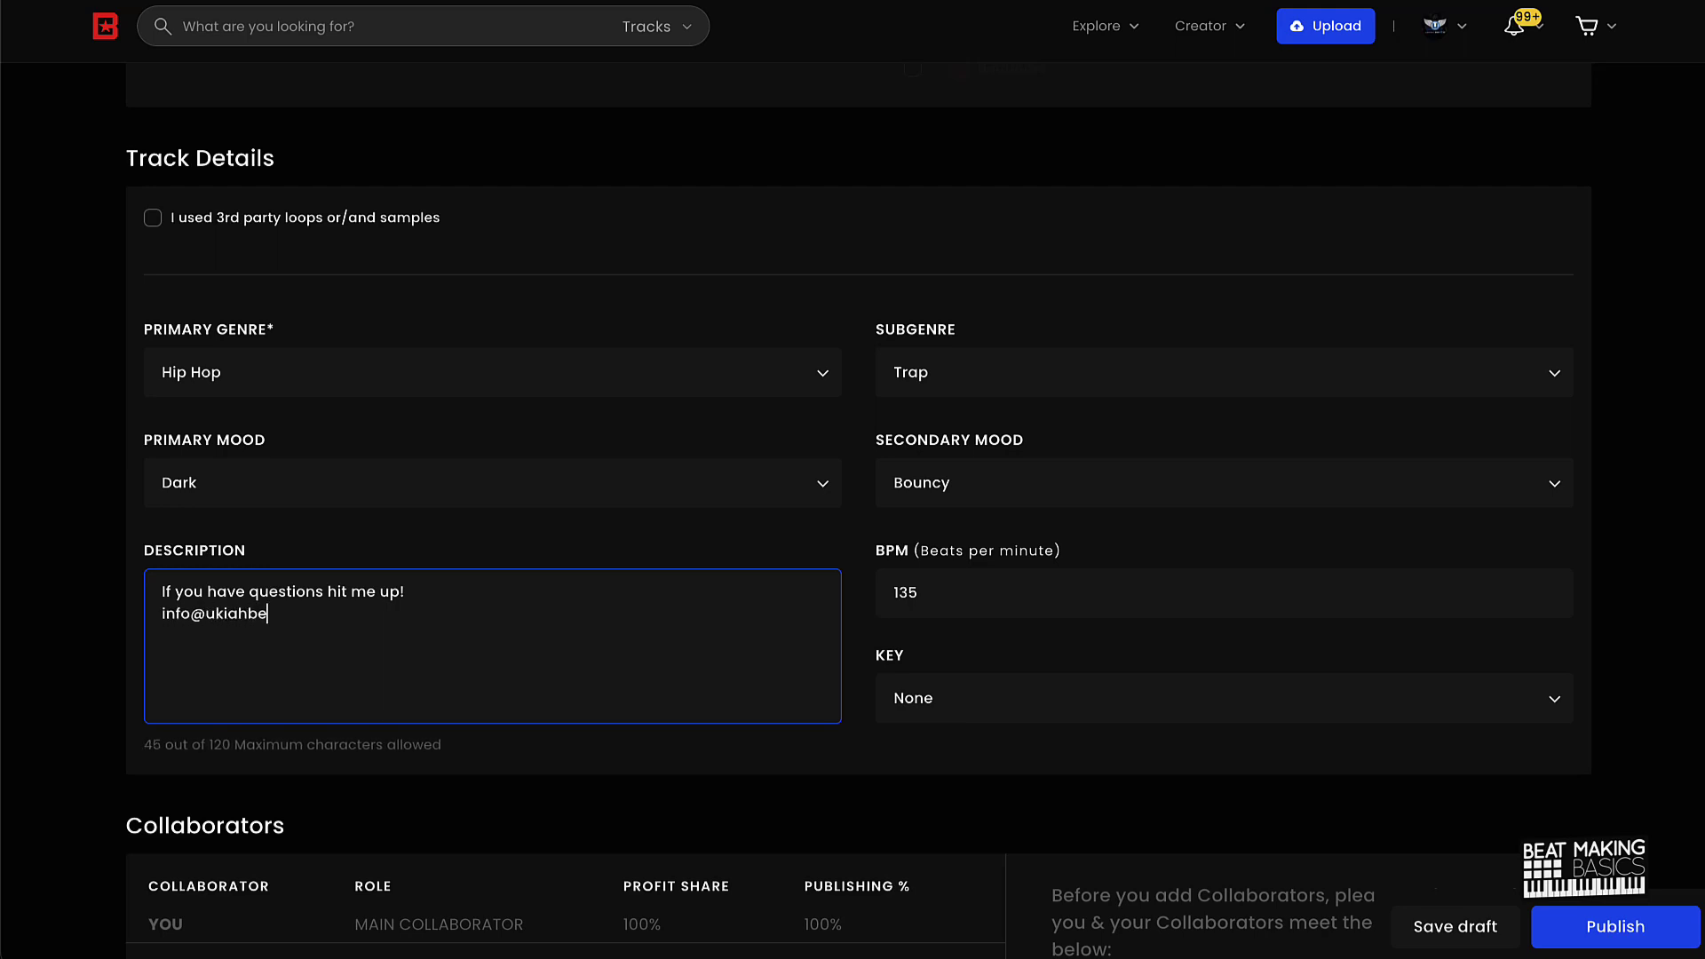
pyautogui.click(938, 325)
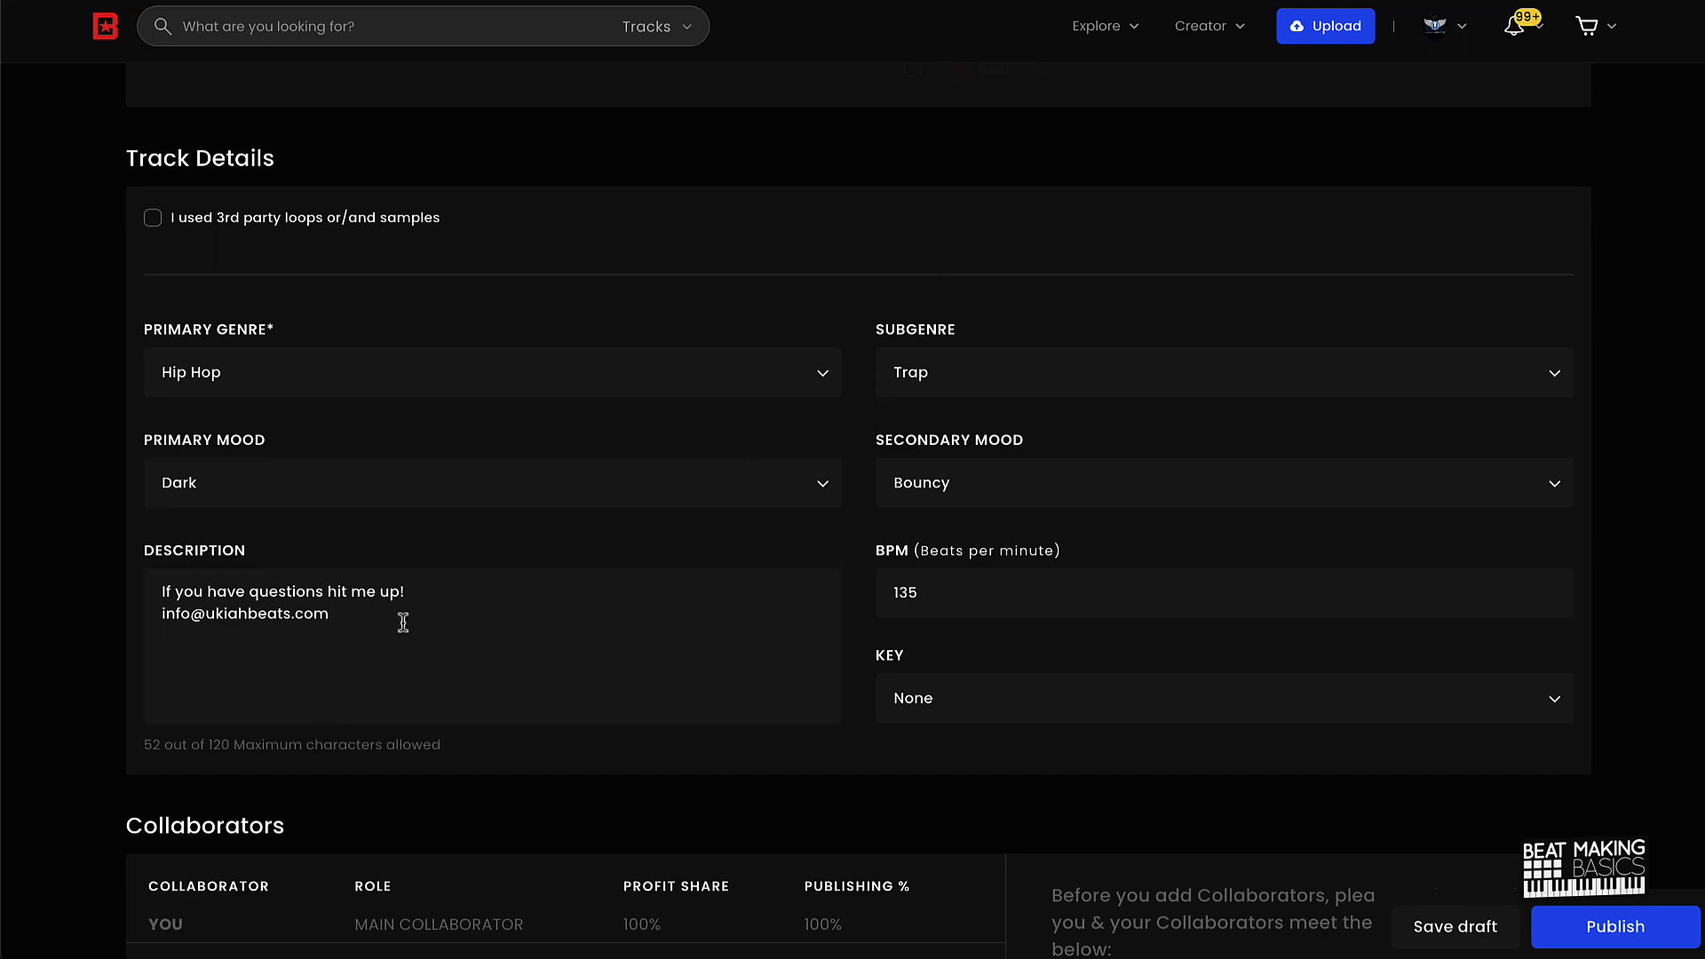
pyautogui.scroll(-3, 355, 657)
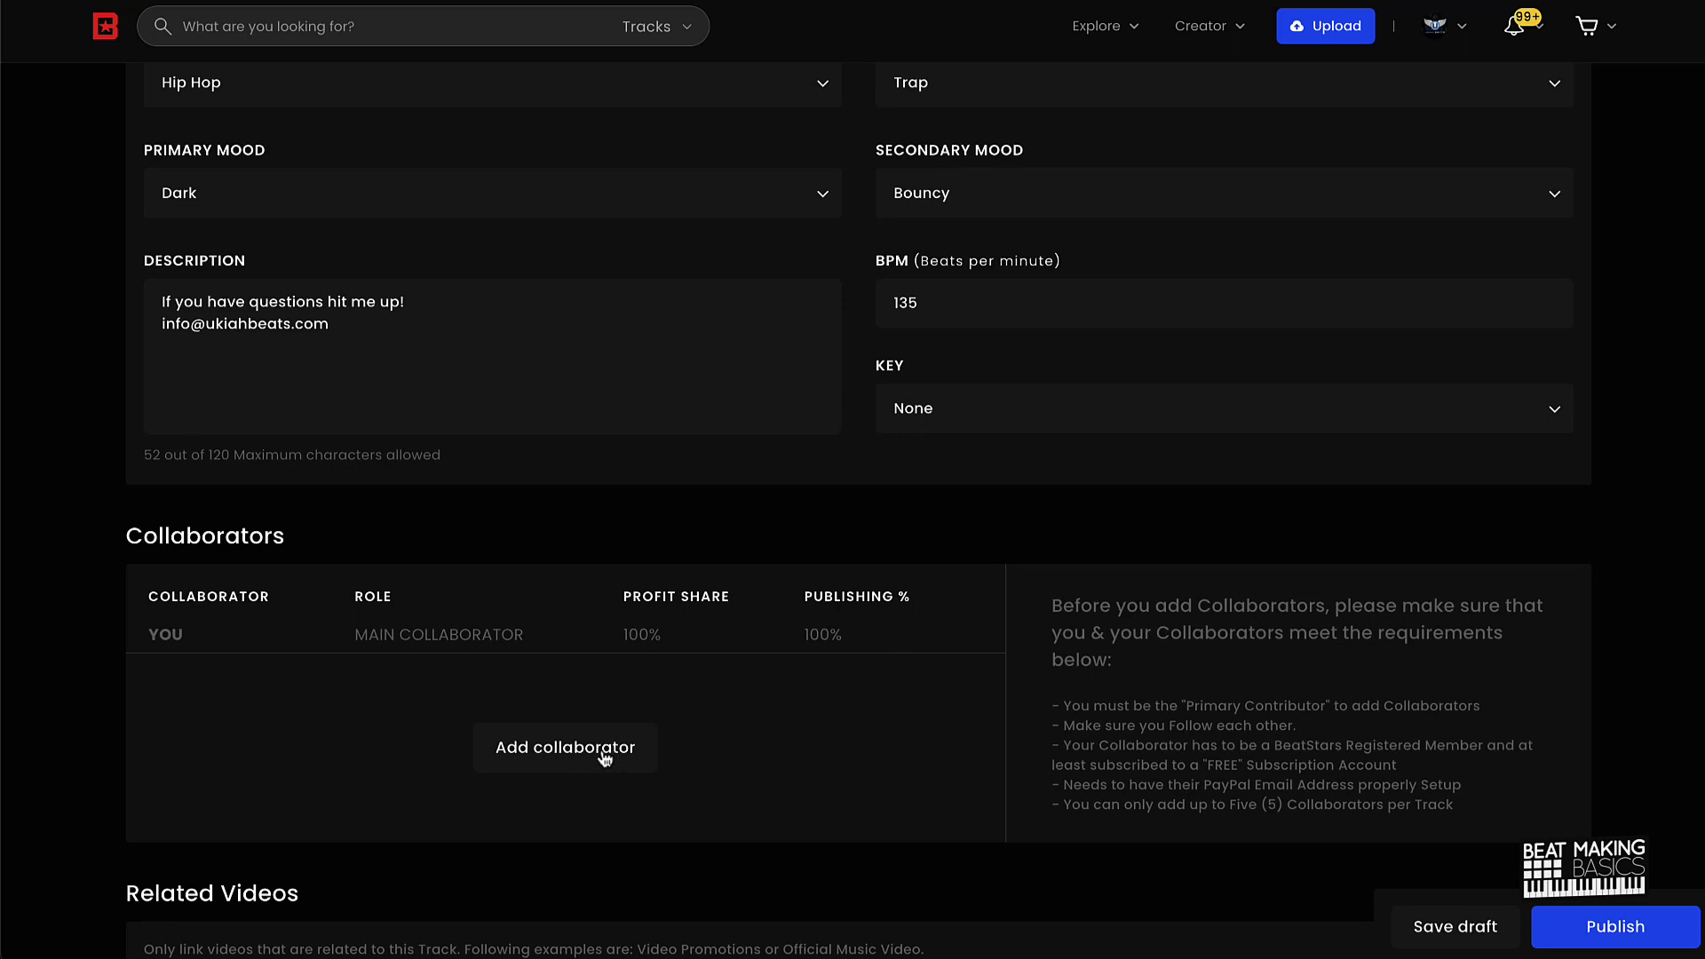
pyautogui.click(603, 755)
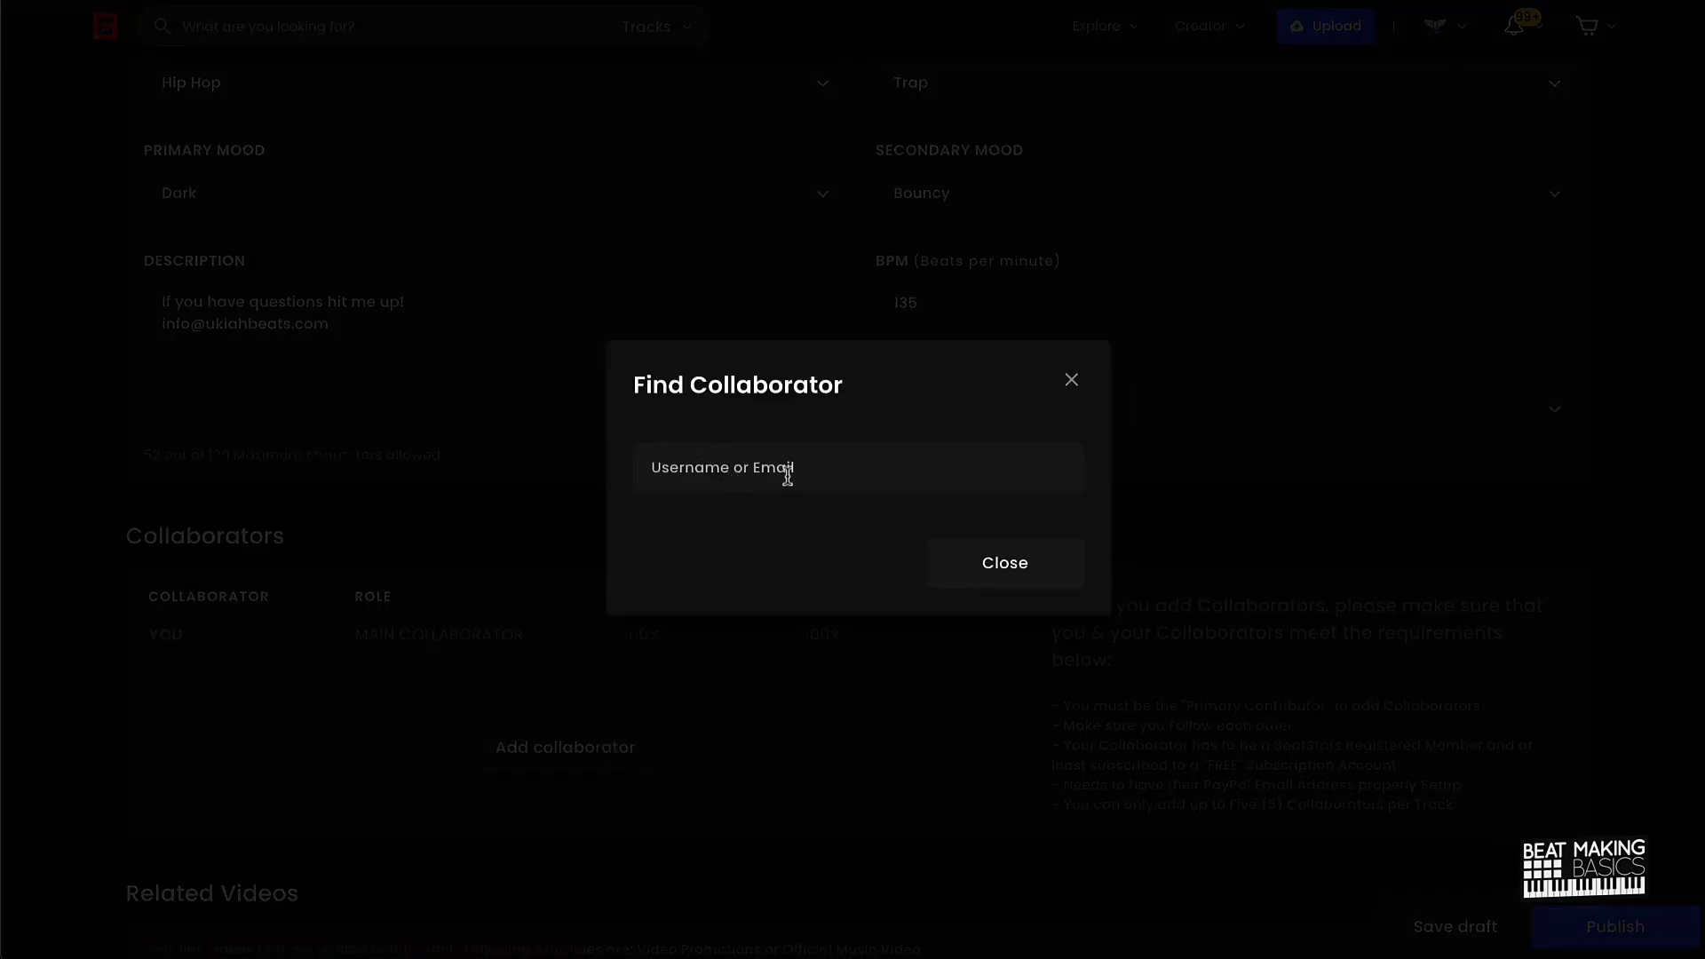
pyautogui.click(1070, 383)
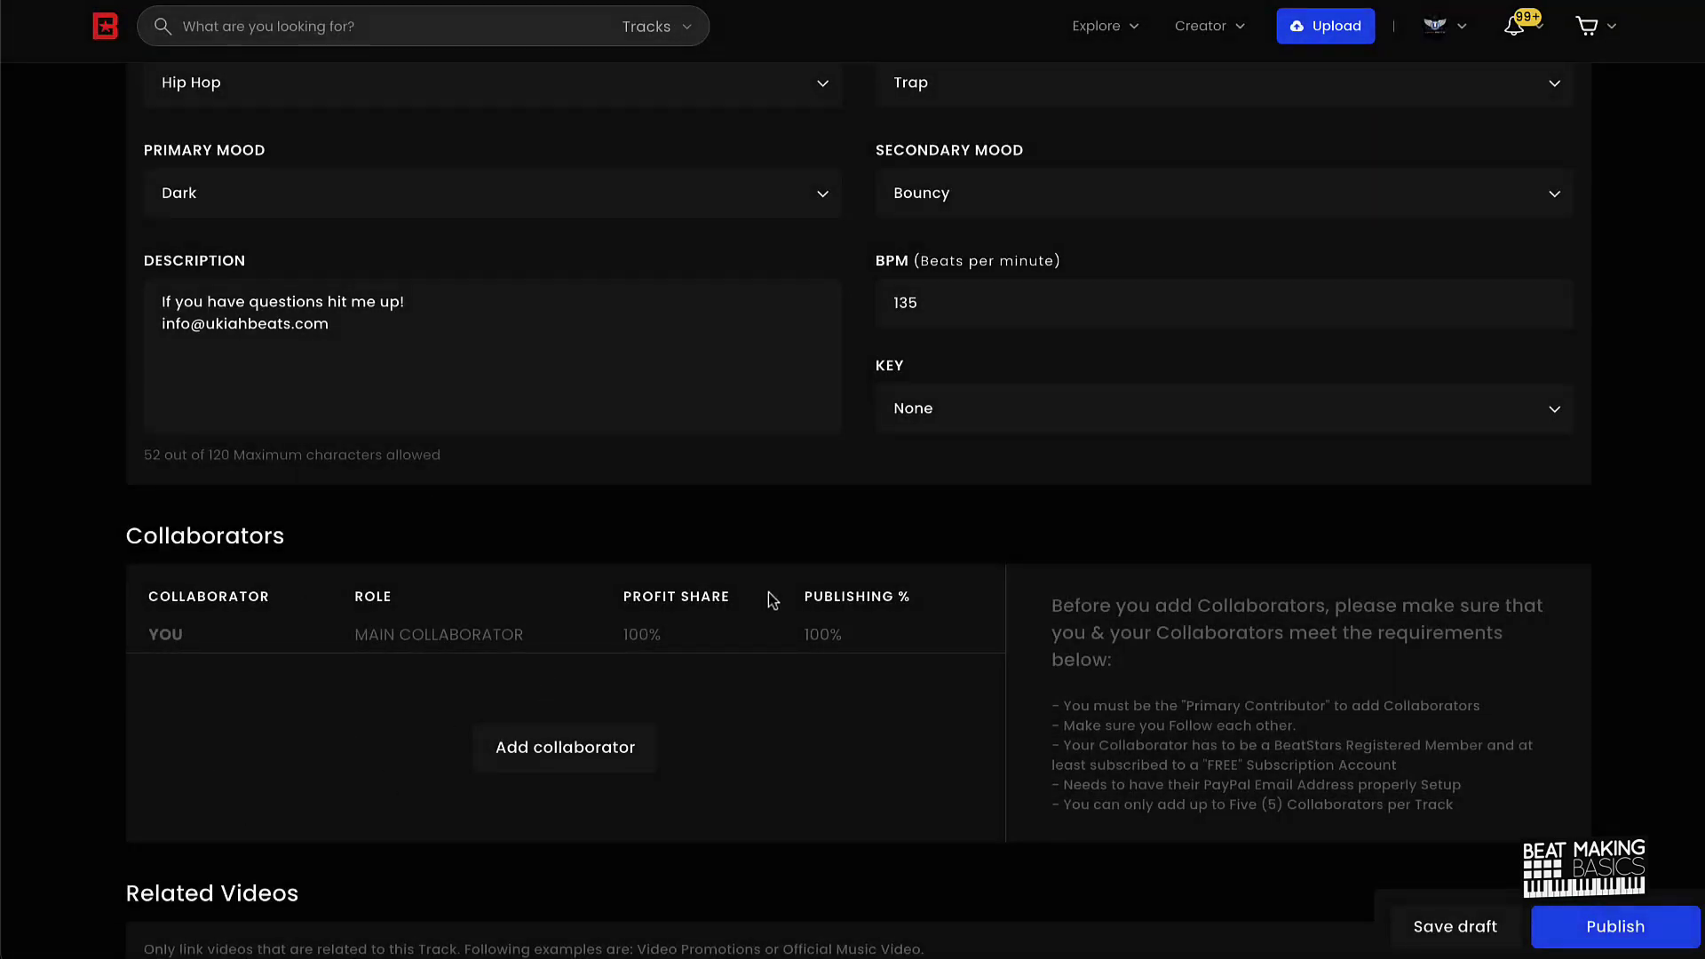
pyautogui.scroll(-3, 568, 719)
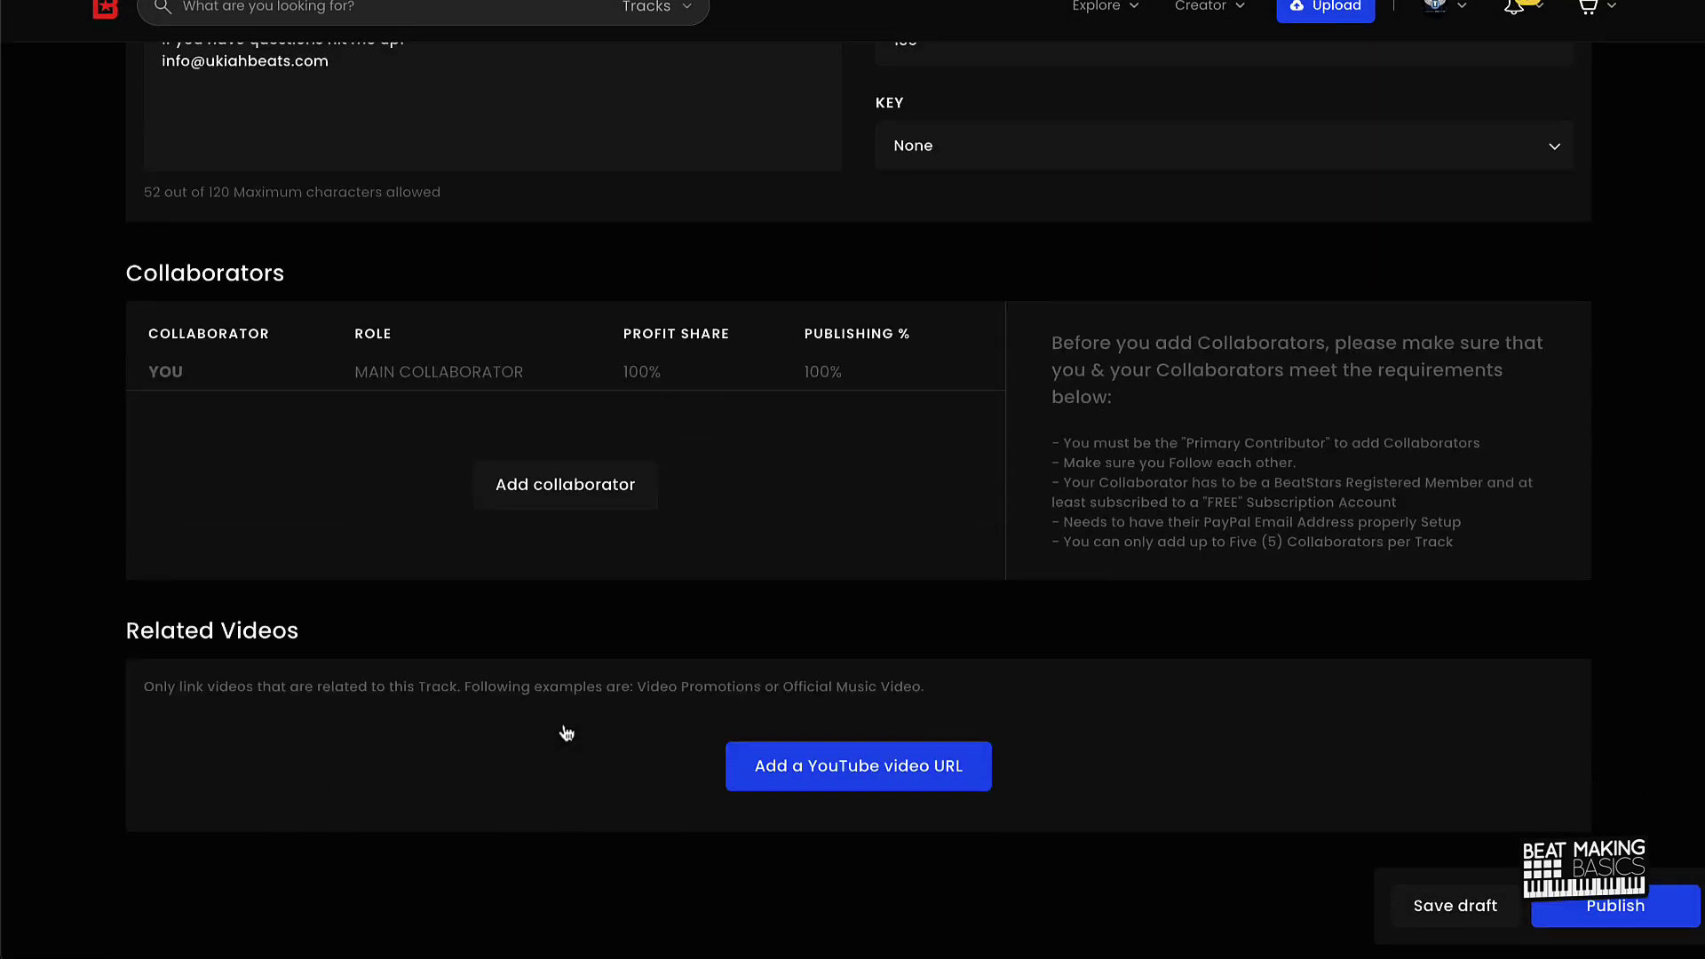
pyautogui.scroll(20, 569, 724)
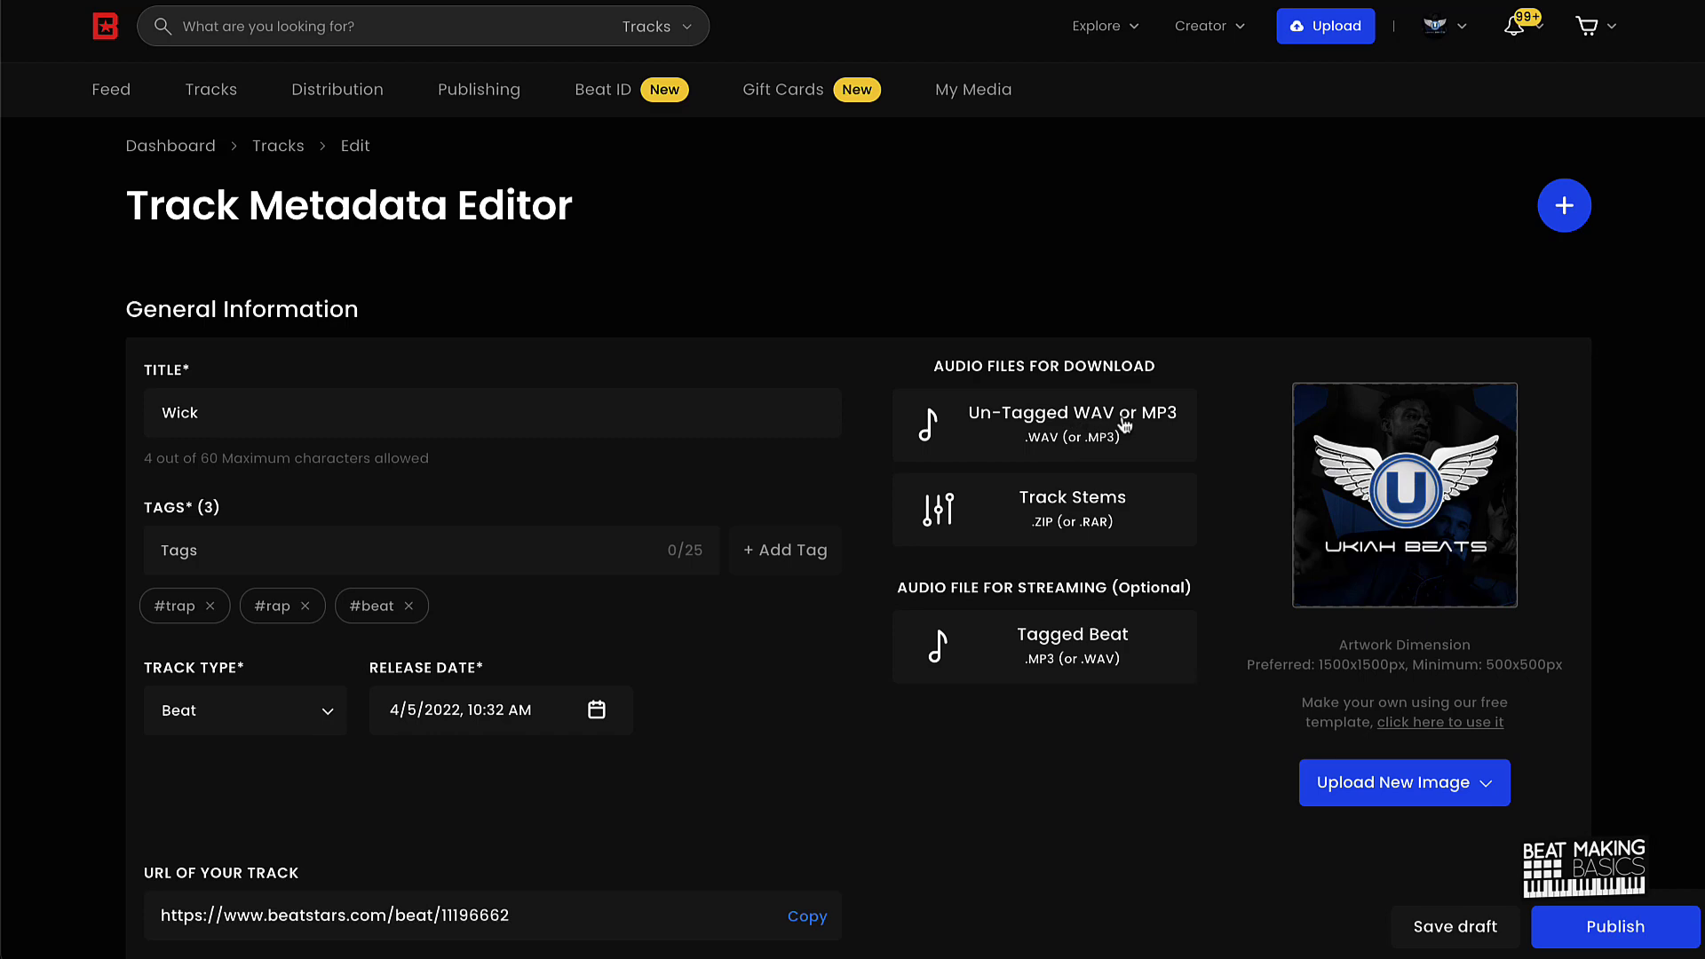
# Step: Upload Wick - 135 BPM.wav from the Wick - 135 BPM folder as the untagged download file
pyautogui.click(1045, 429)
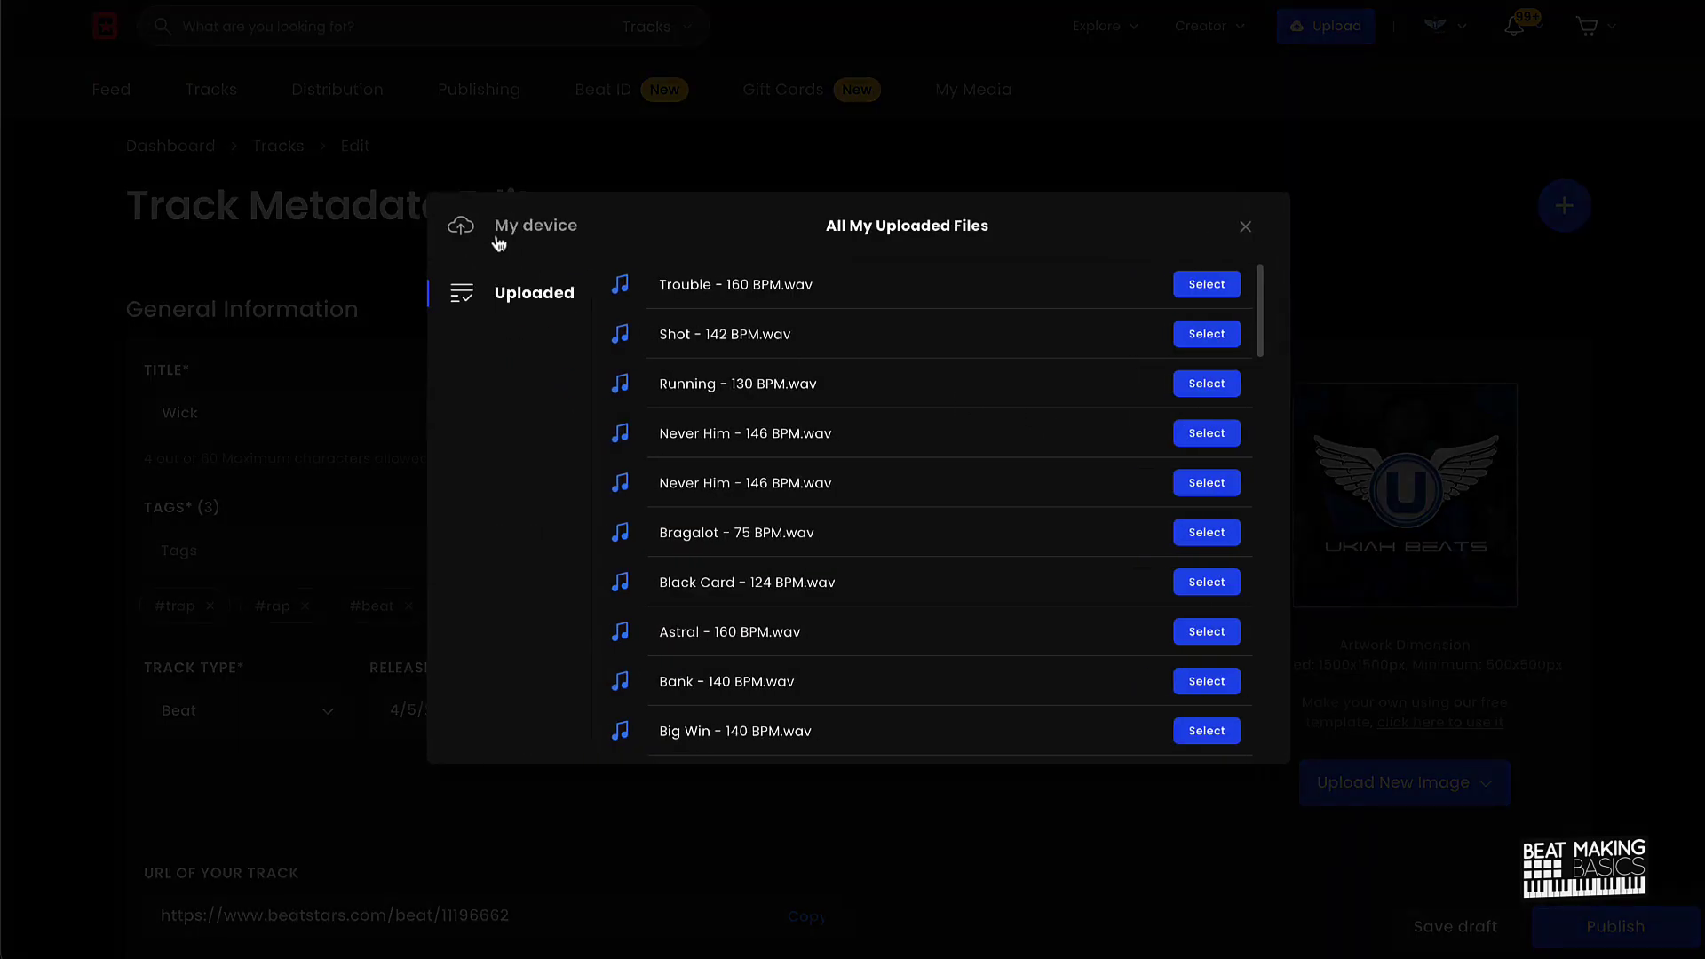
pyautogui.click(495, 232)
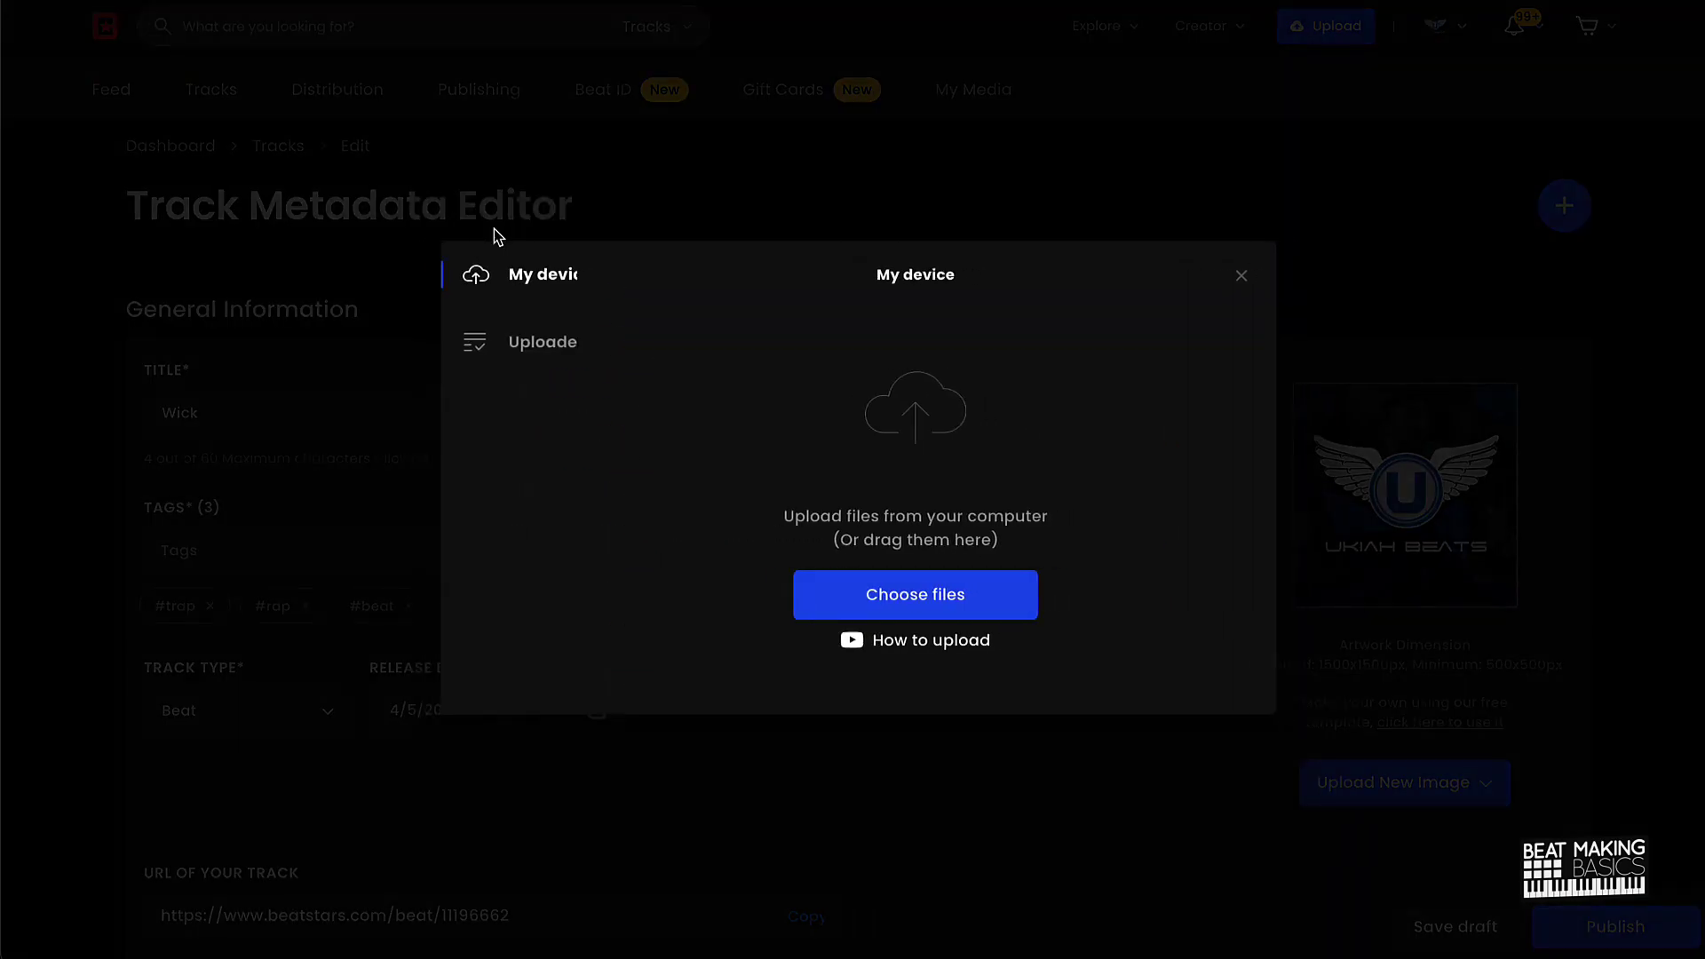
pyautogui.click(855, 604)
pyautogui.scroll(-10, 262, 512)
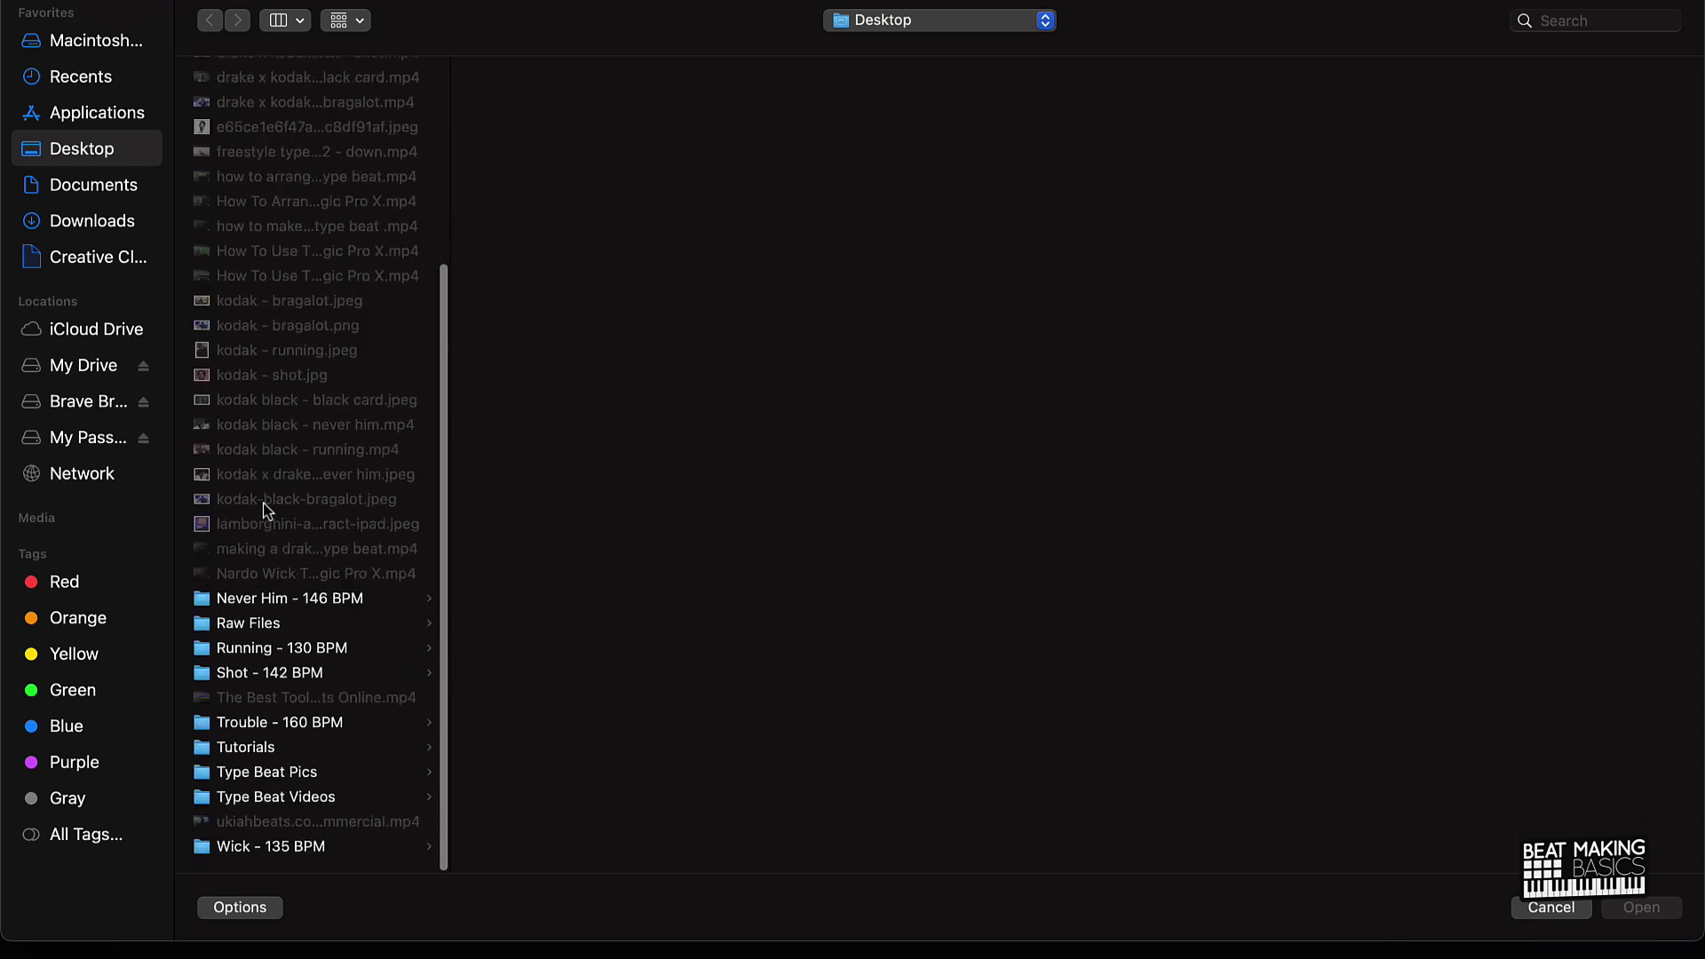
pyautogui.click(280, 845)
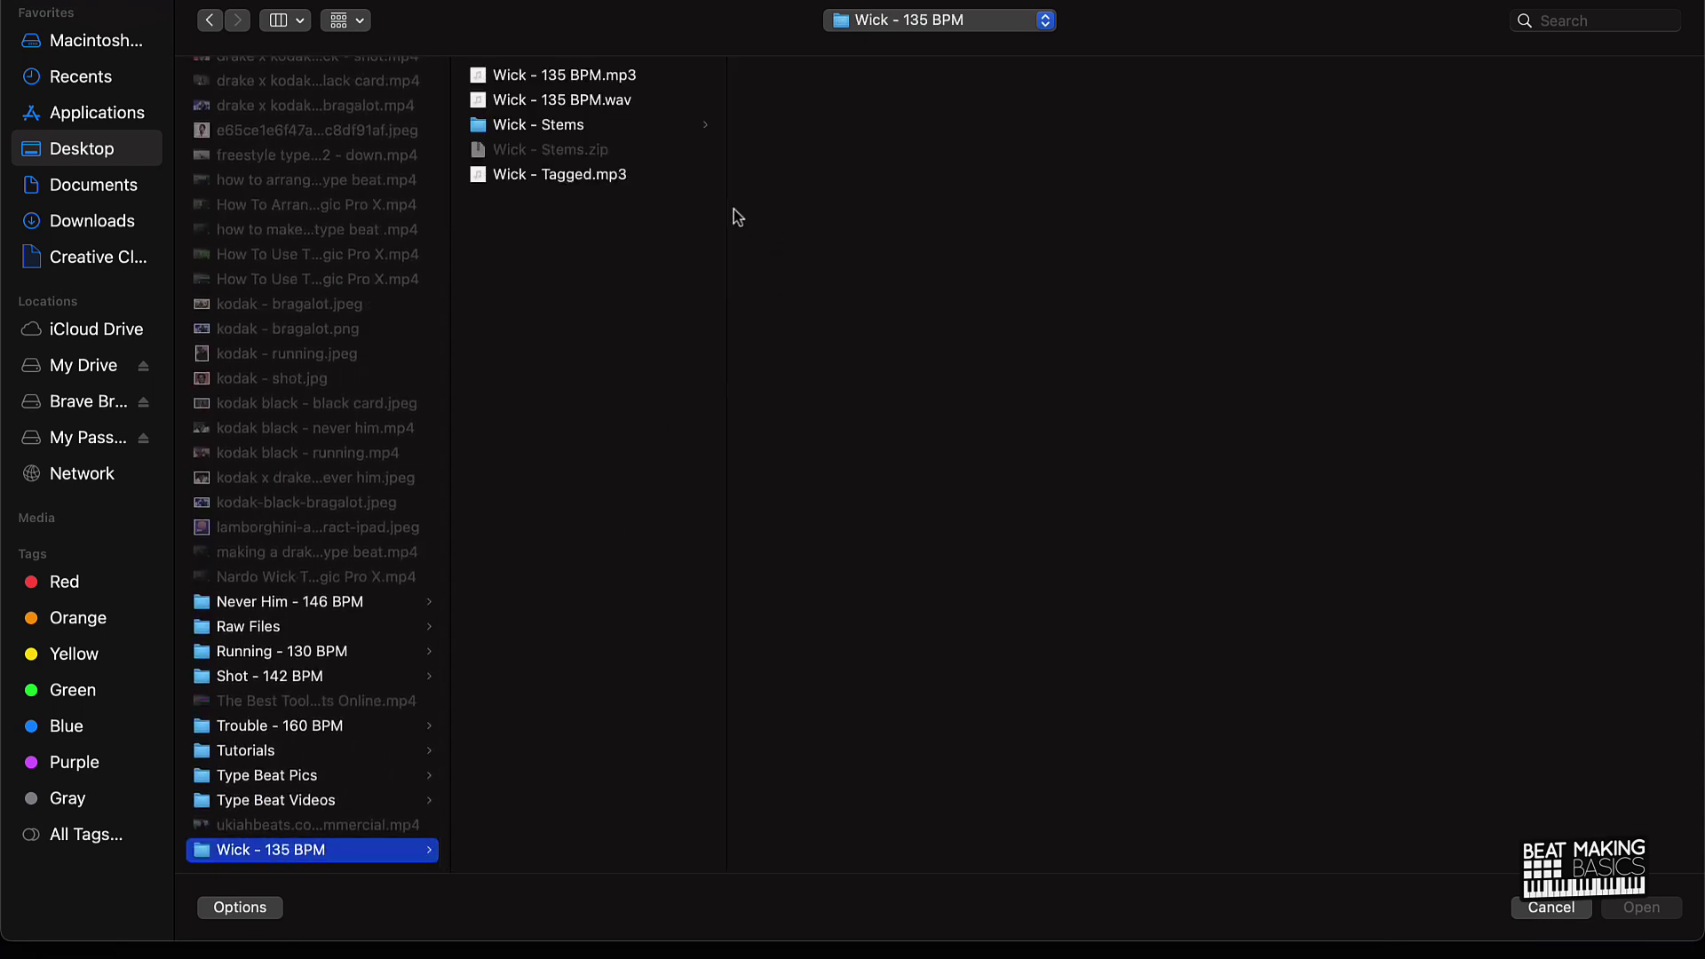
pyautogui.moveTo(727, 209); pyautogui.dragTo(897, 198)
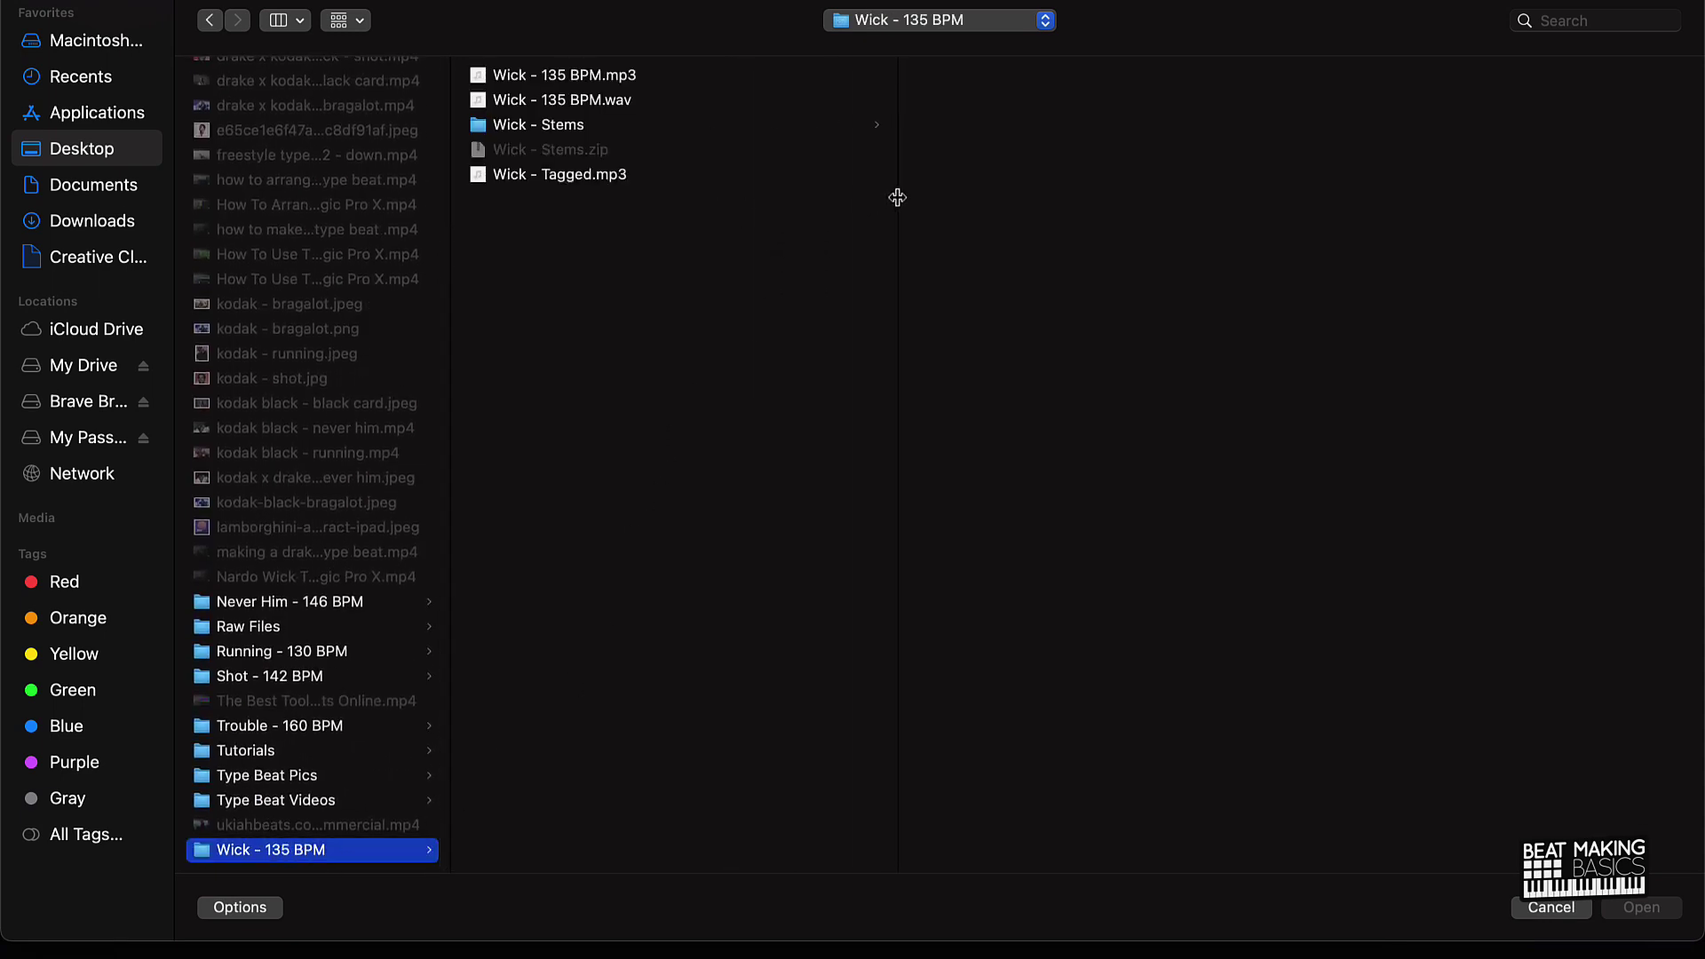
pyautogui.click(613, 103)
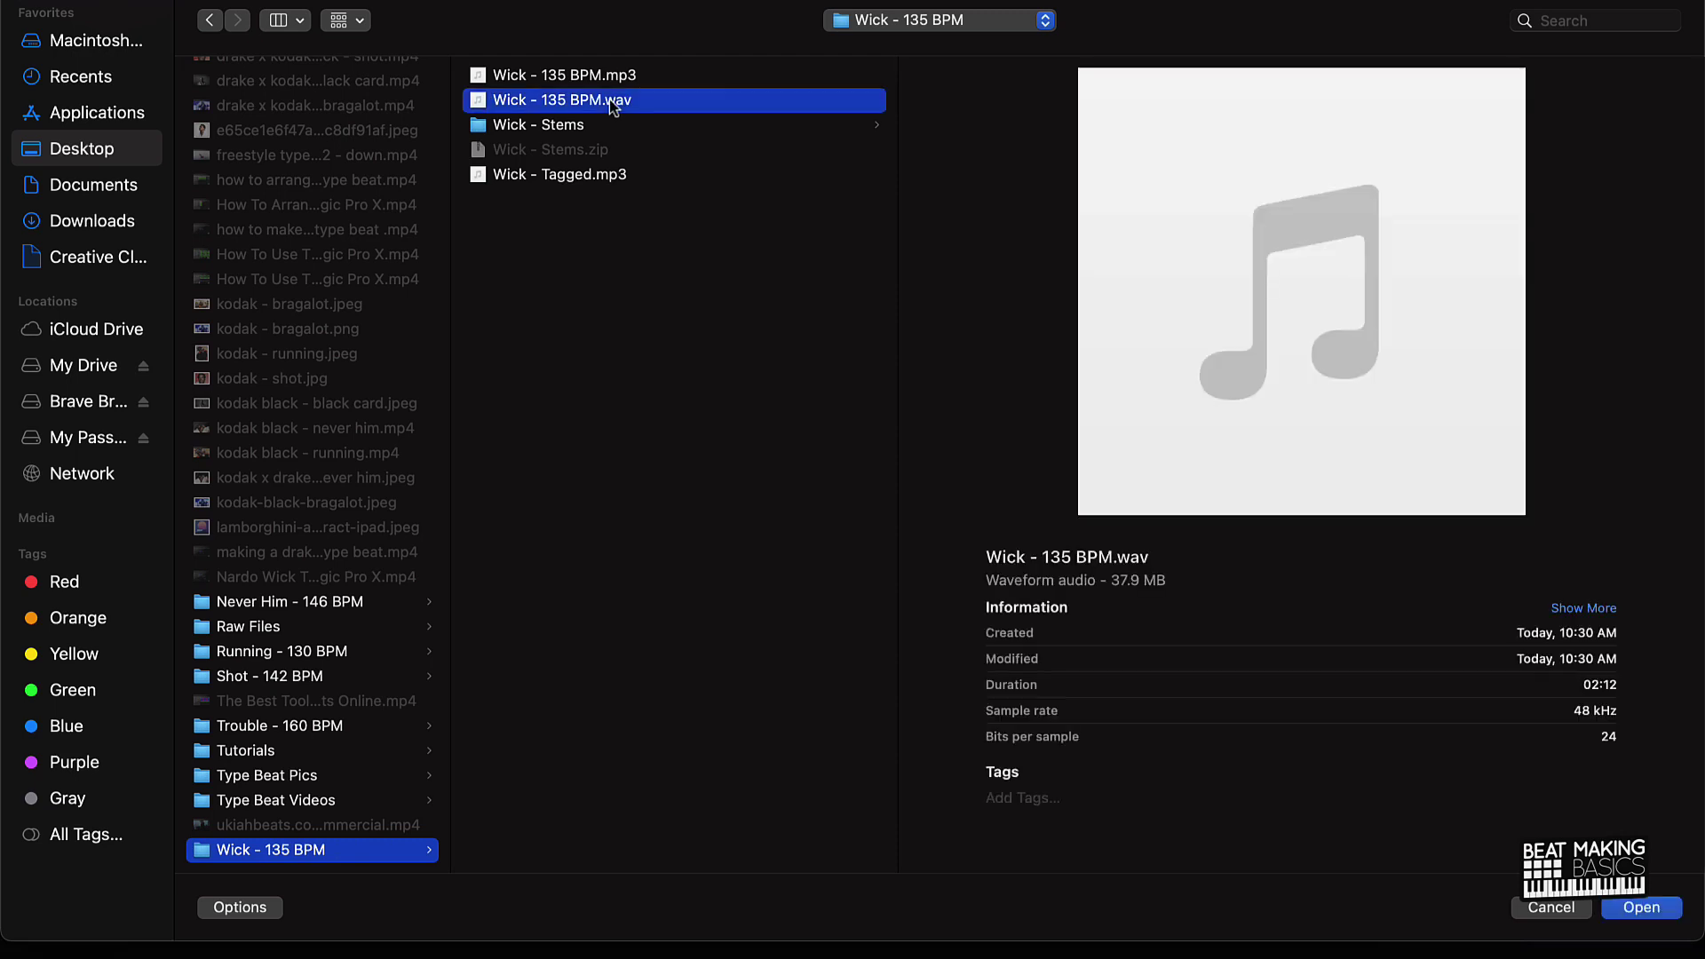
pyautogui.press('Return')
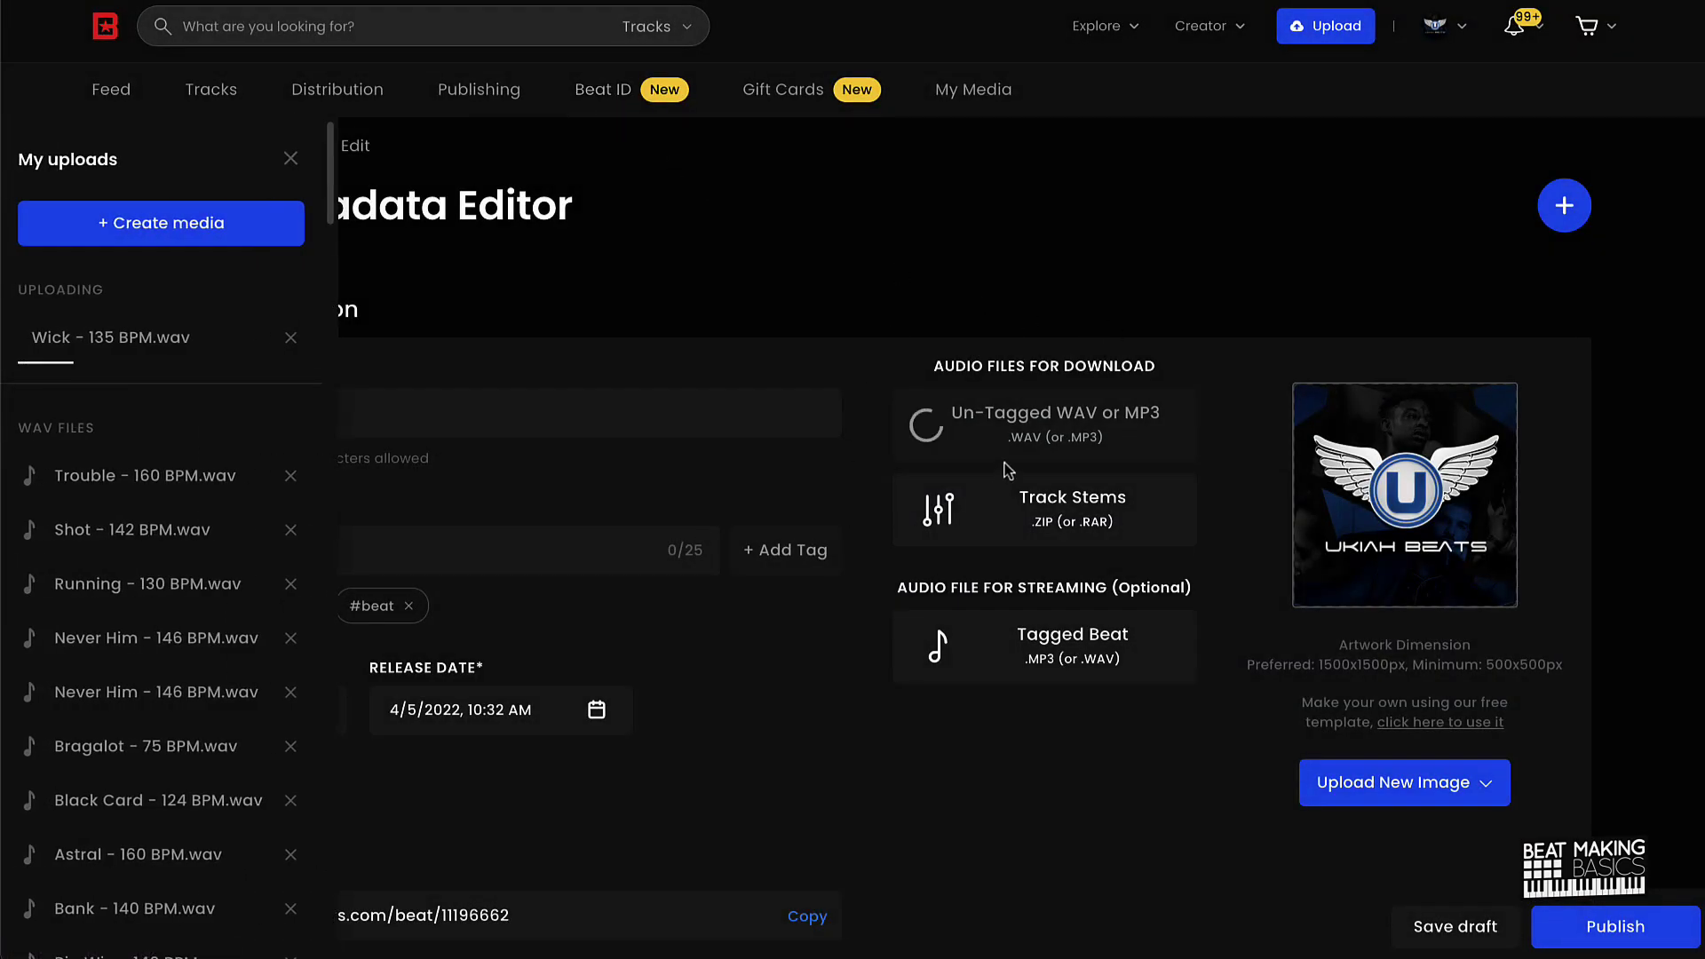
# Step: Upload Wick - Stems.zip from the computer as the track stems and dismiss the WAV notice
pyautogui.click(1066, 530)
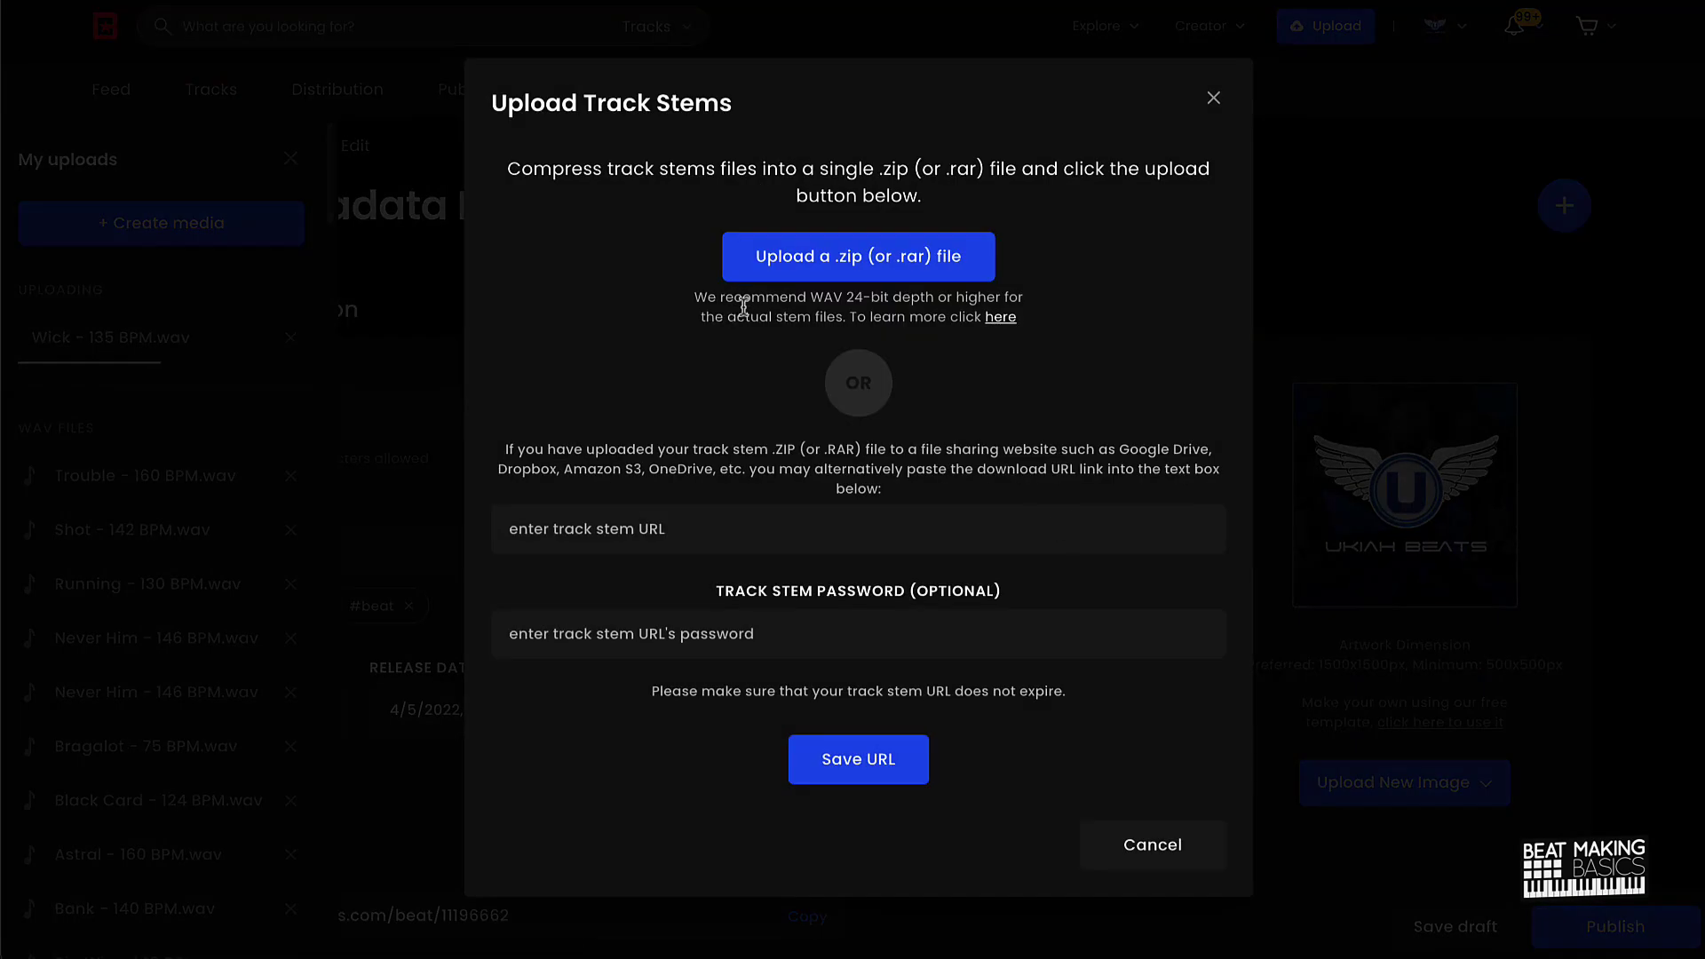
pyautogui.click(857, 258)
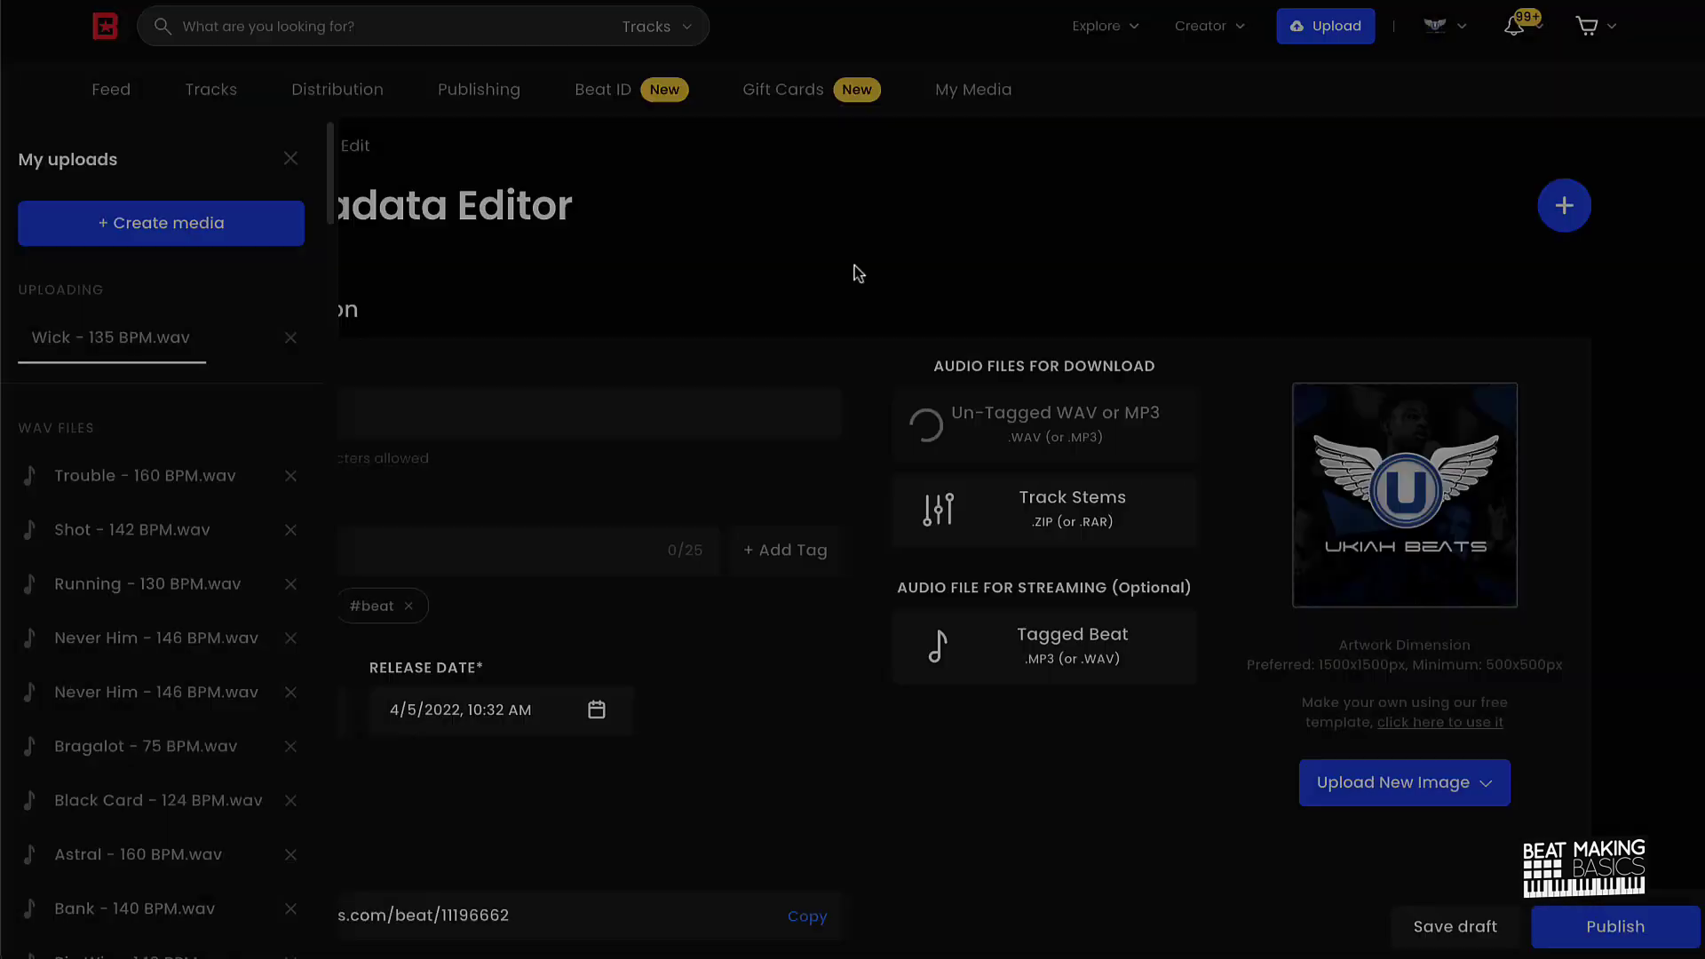
pyautogui.click(482, 229)
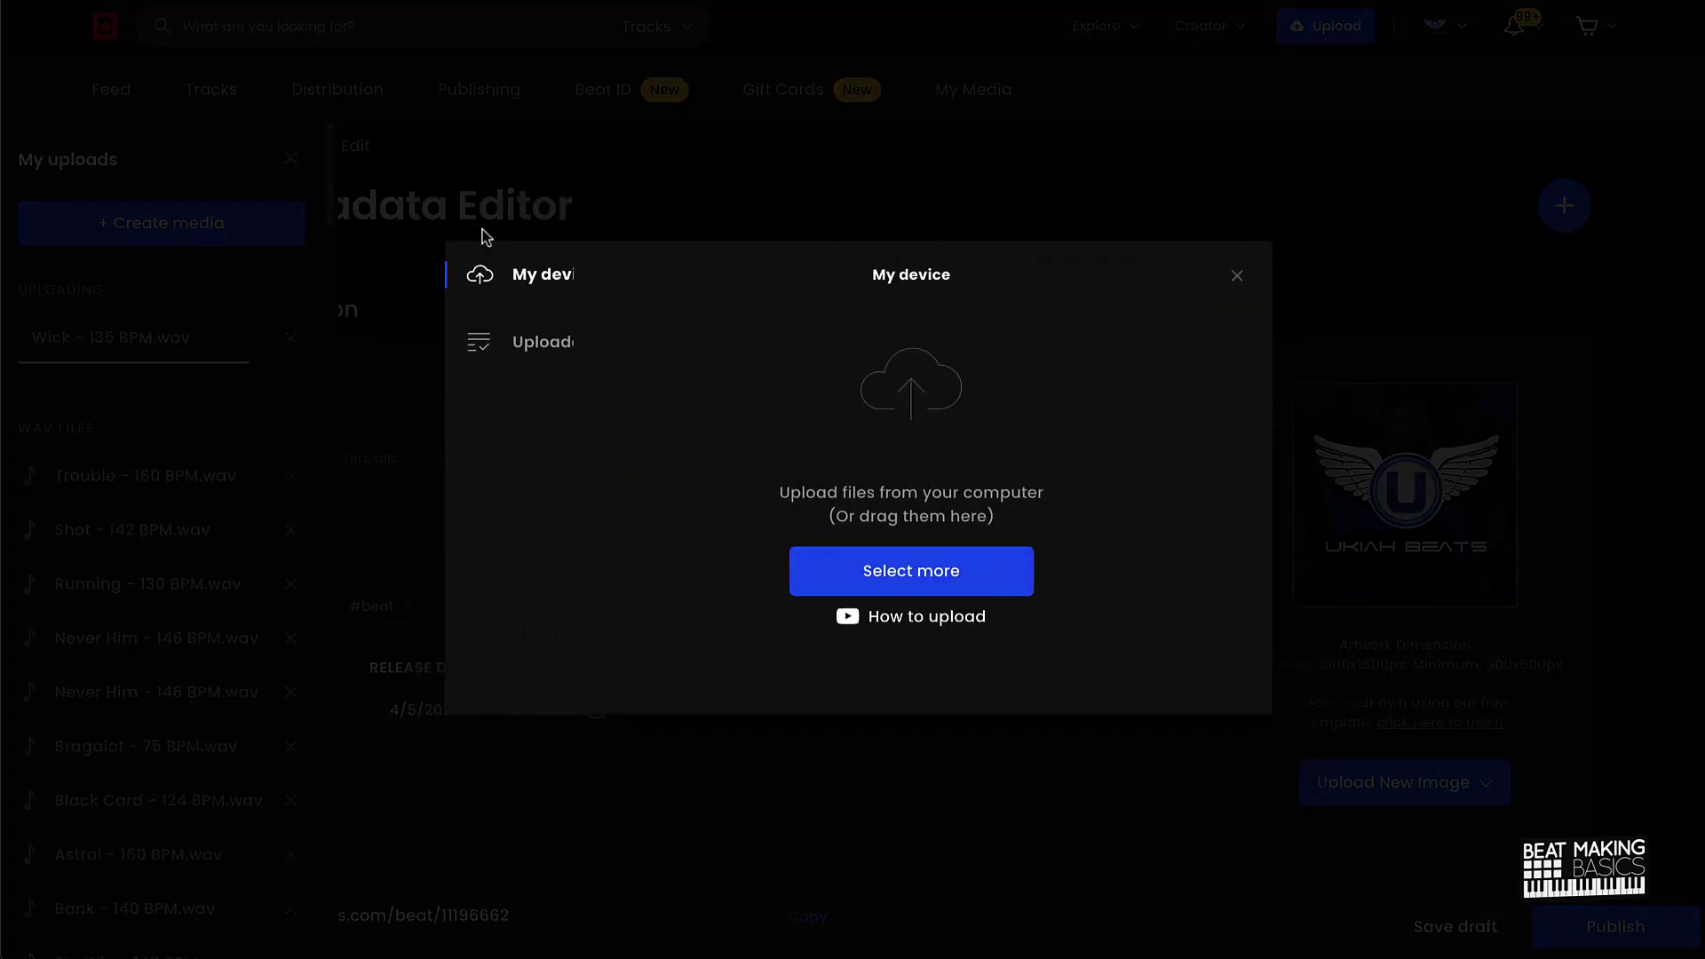
pyautogui.click(844, 566)
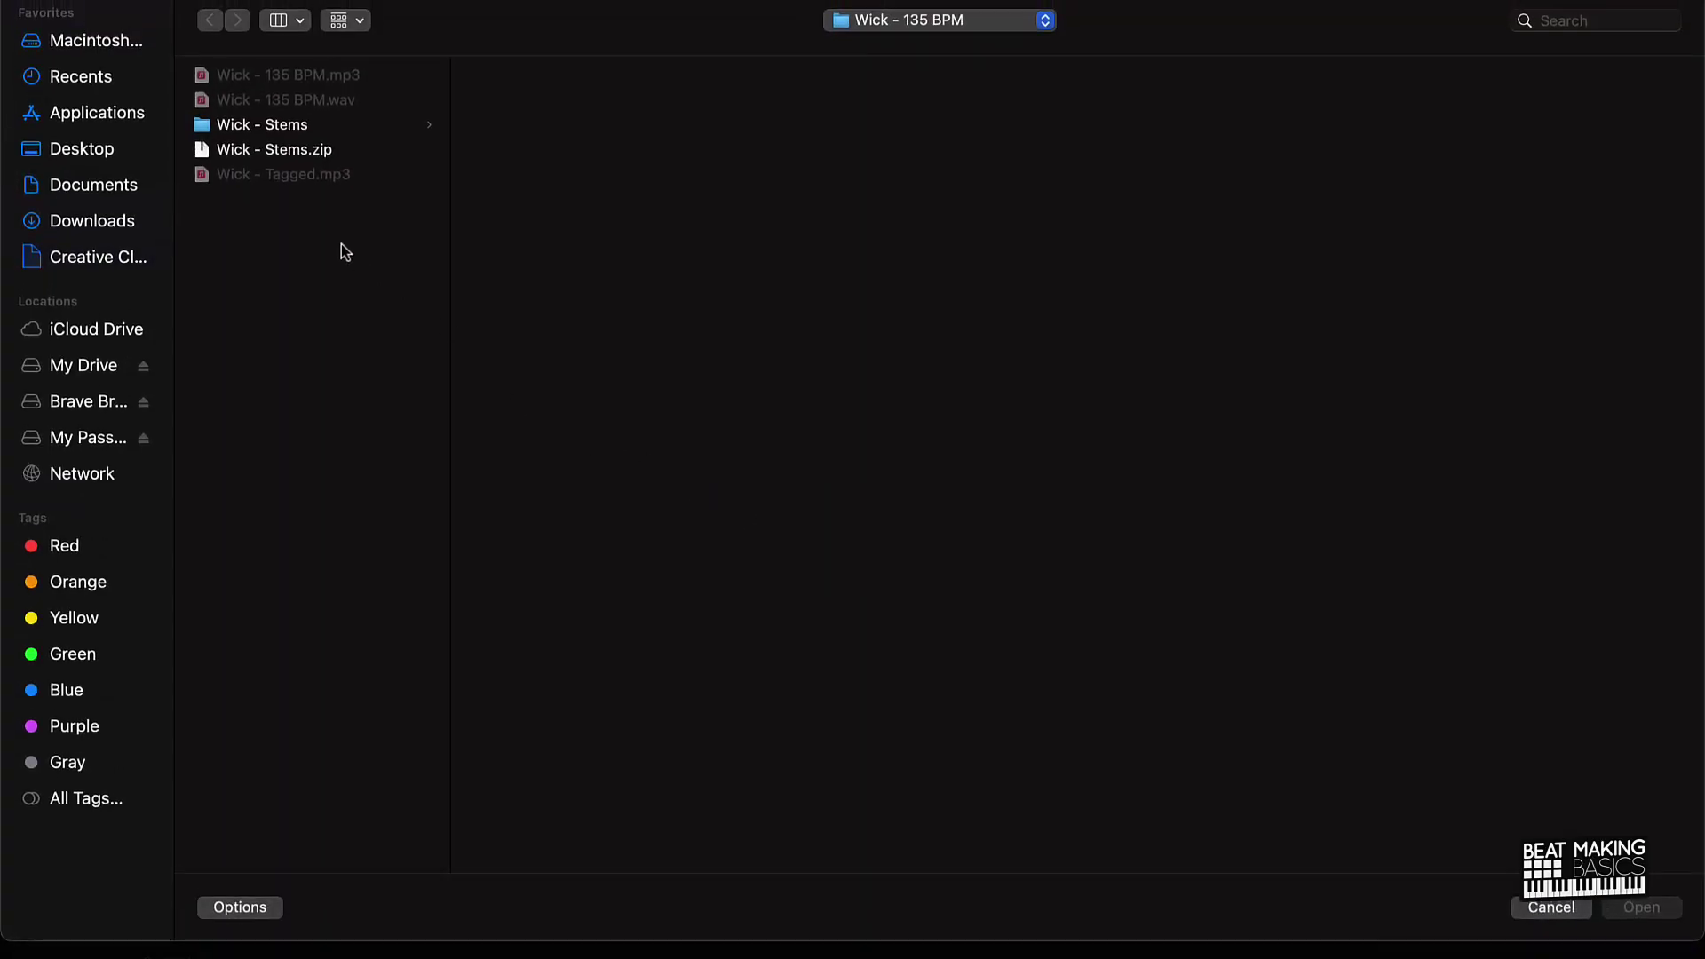
pyautogui.click(278, 157)
pyautogui.press('Return')
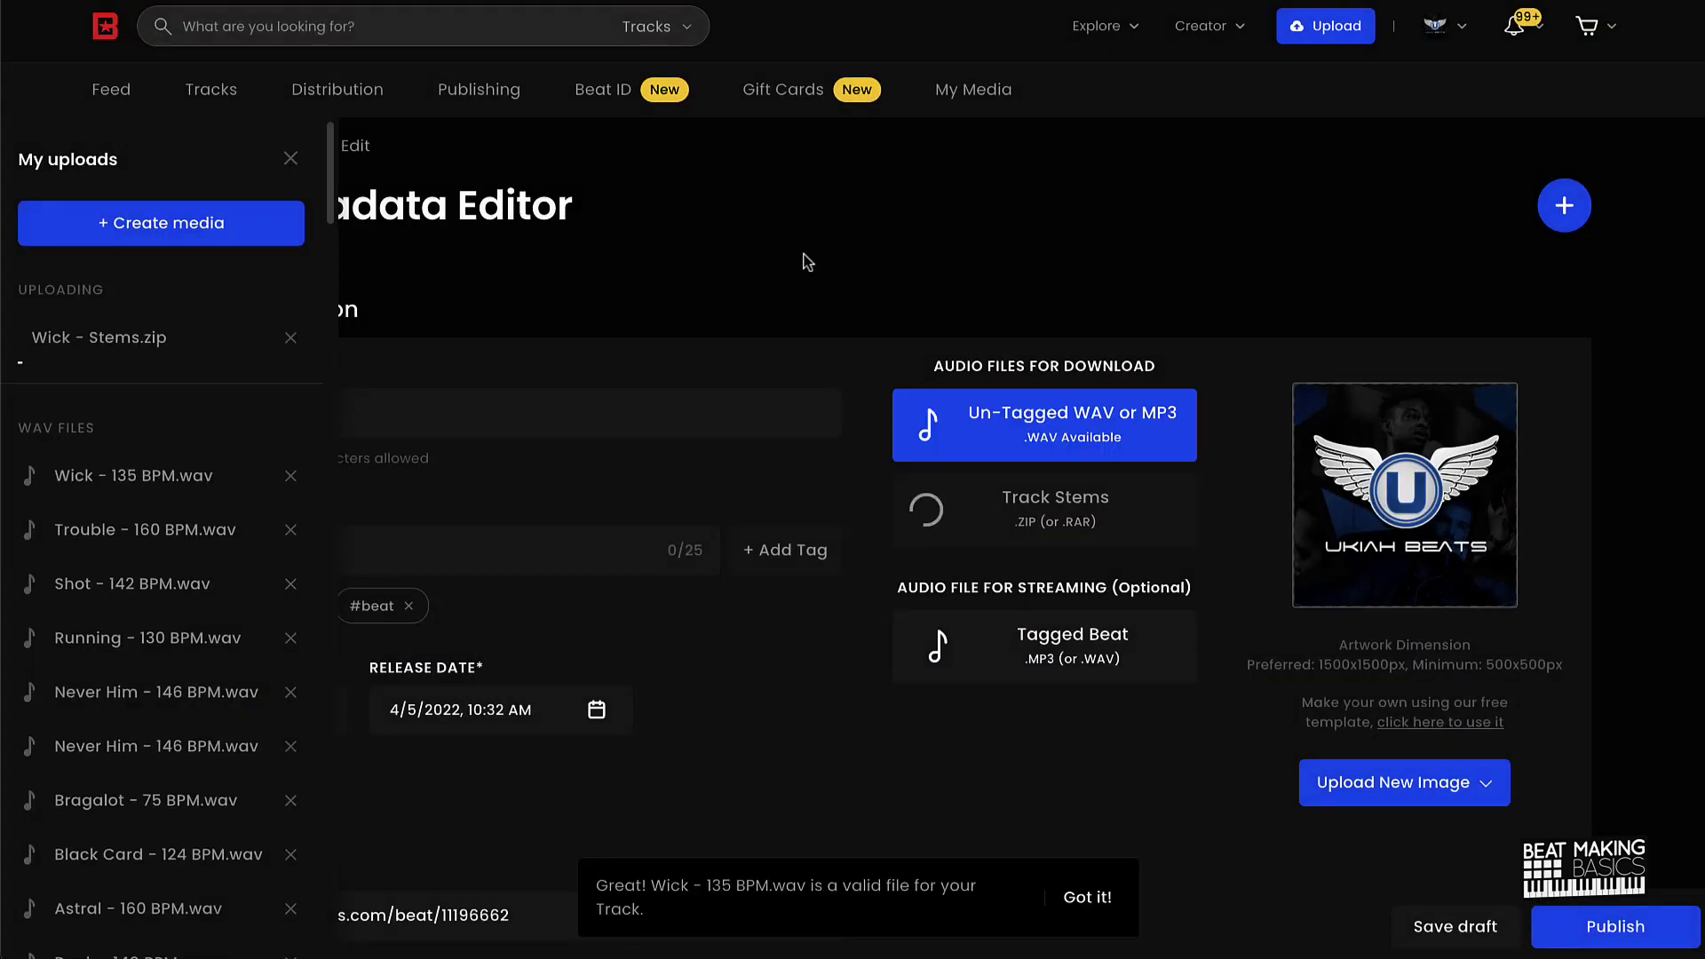
pyautogui.click(1066, 897)
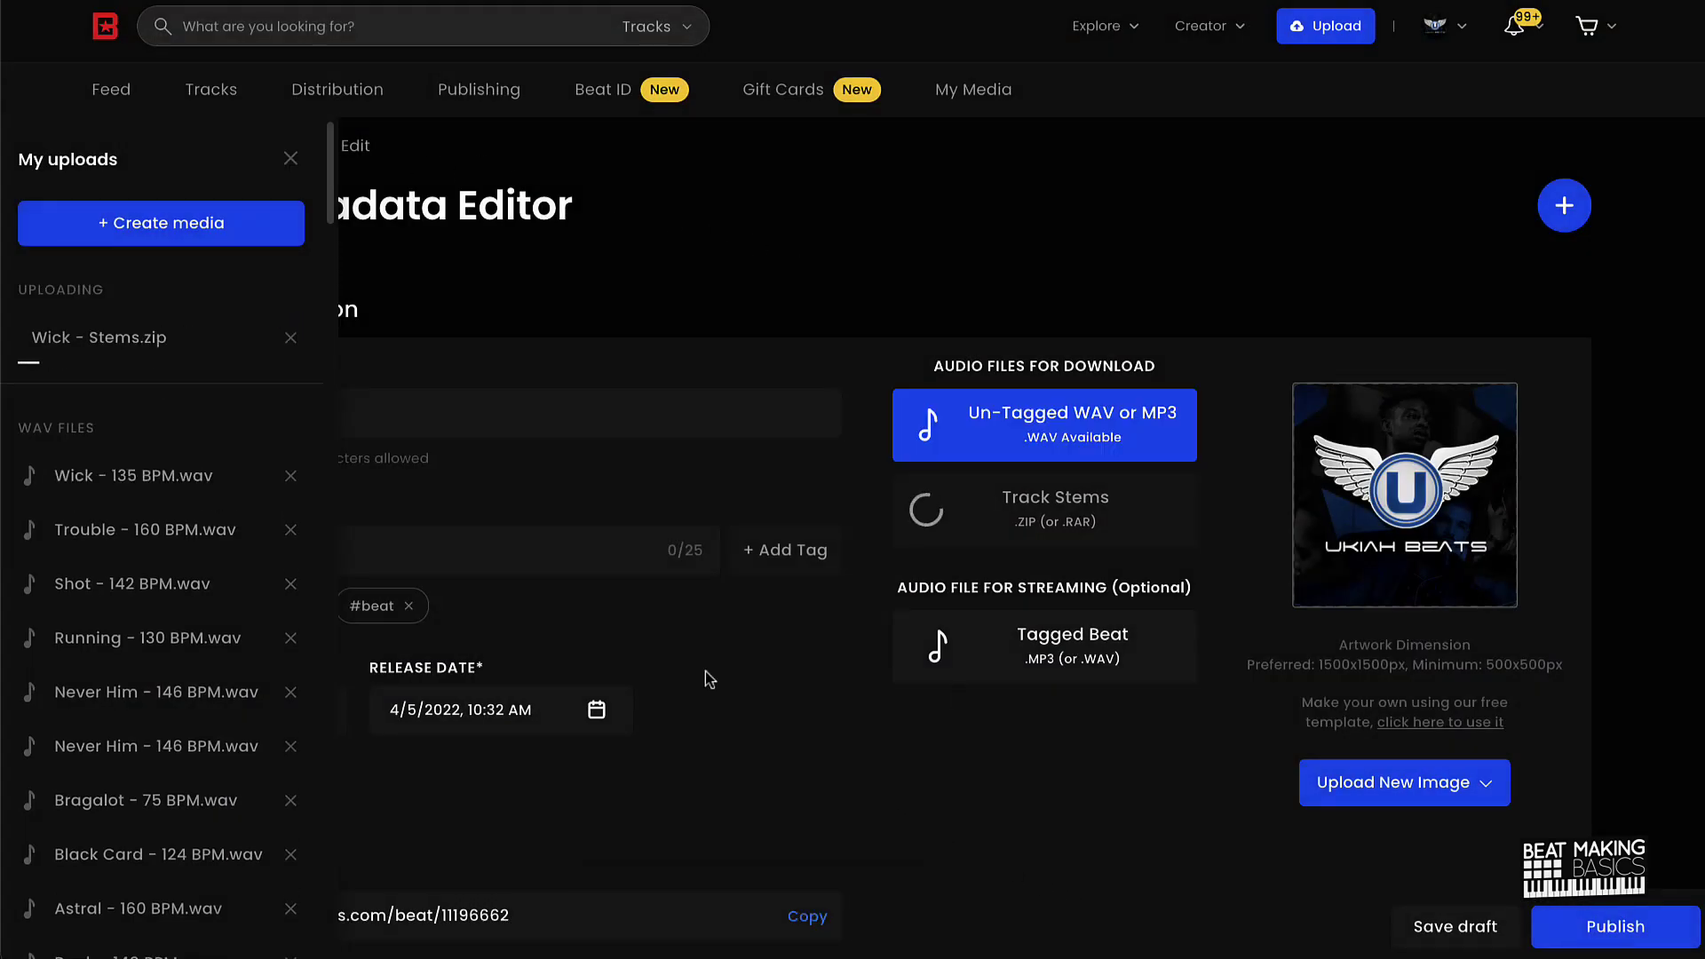
# Step: Upload Wick - Tagged.mp3 from the computer as the tagged streaming beat
pyautogui.click(1073, 646)
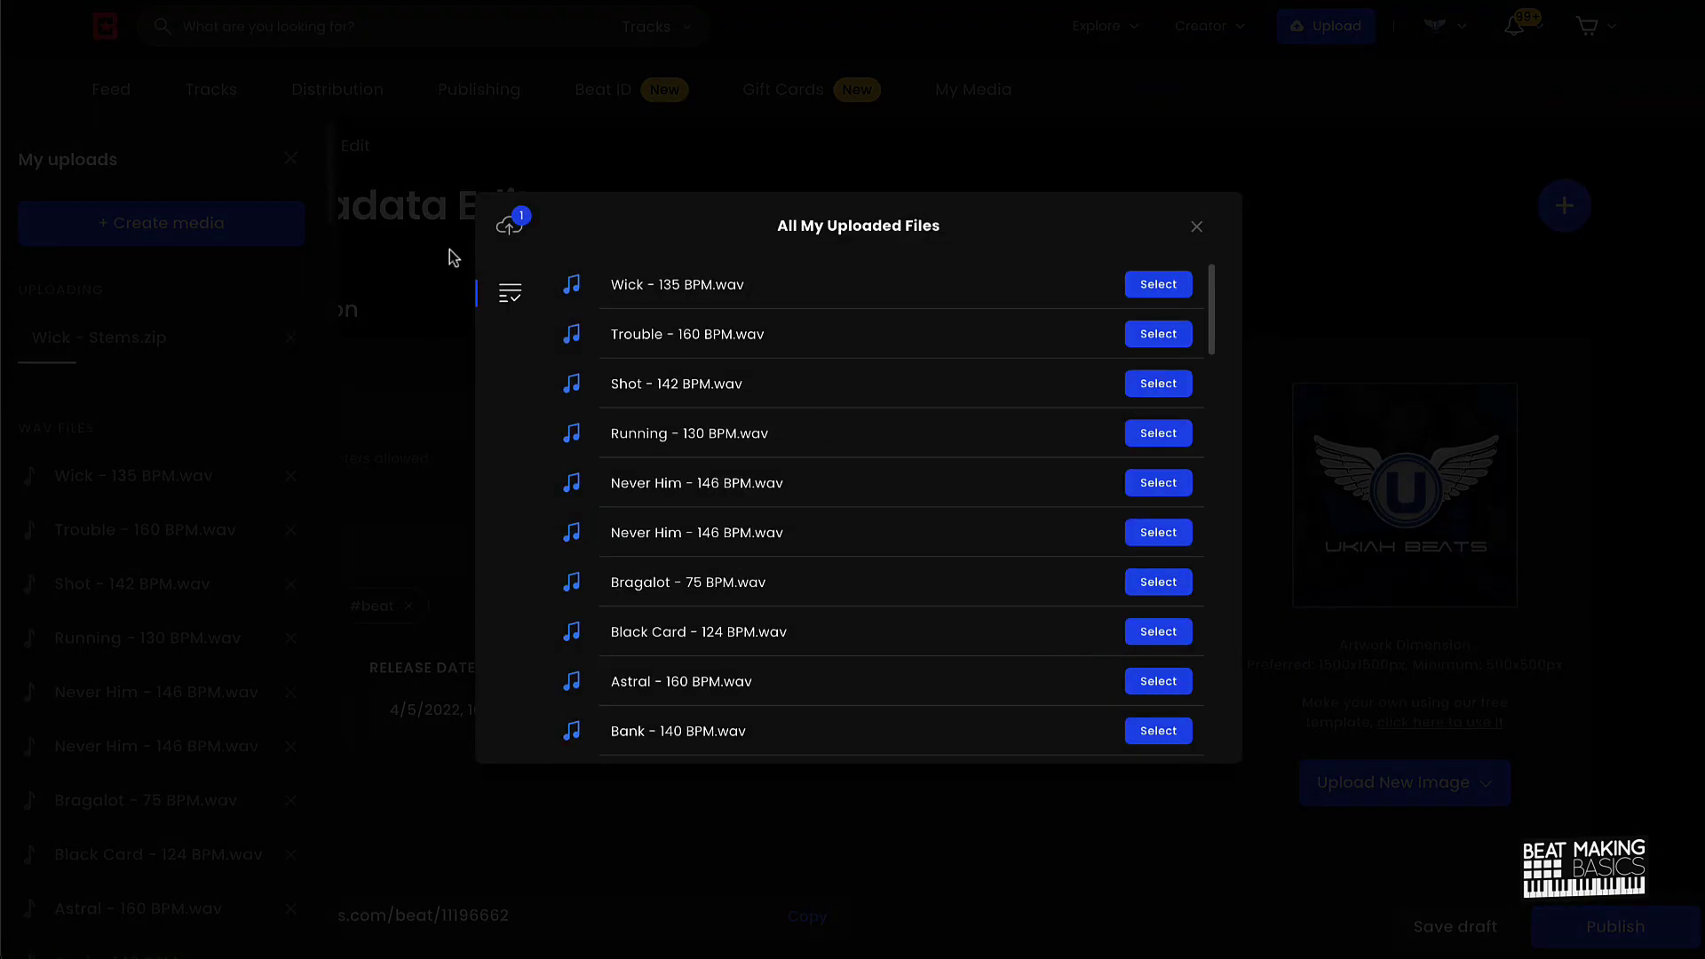
pyautogui.click(493, 238)
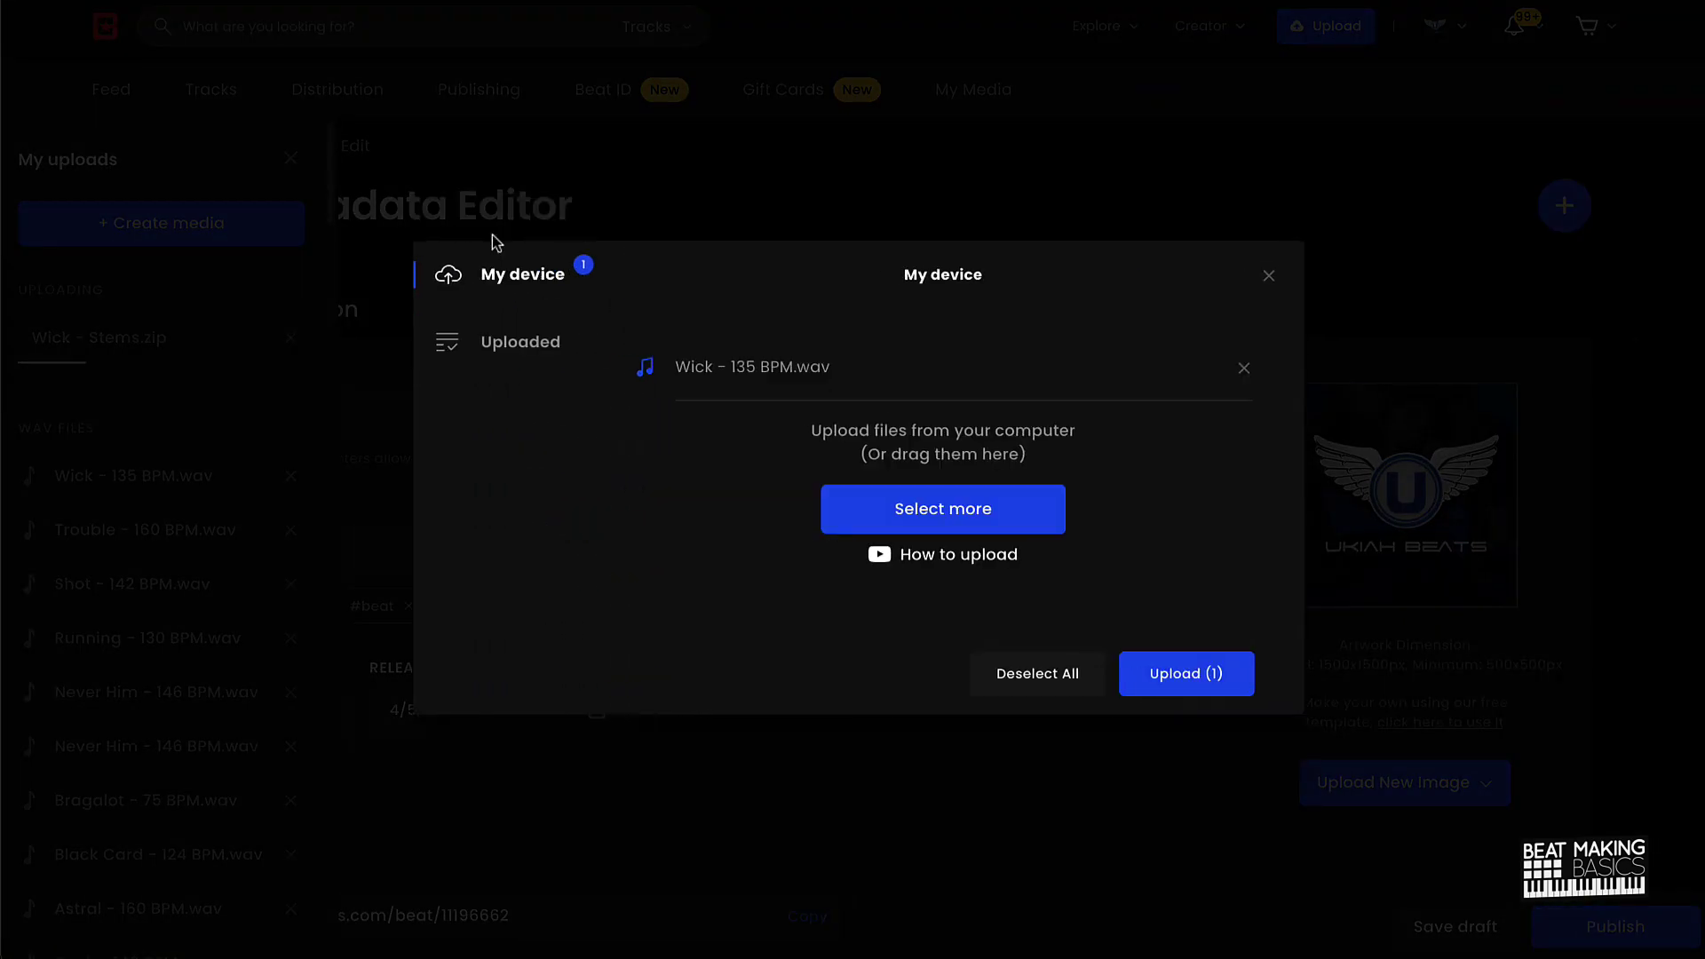
pyautogui.click(904, 530)
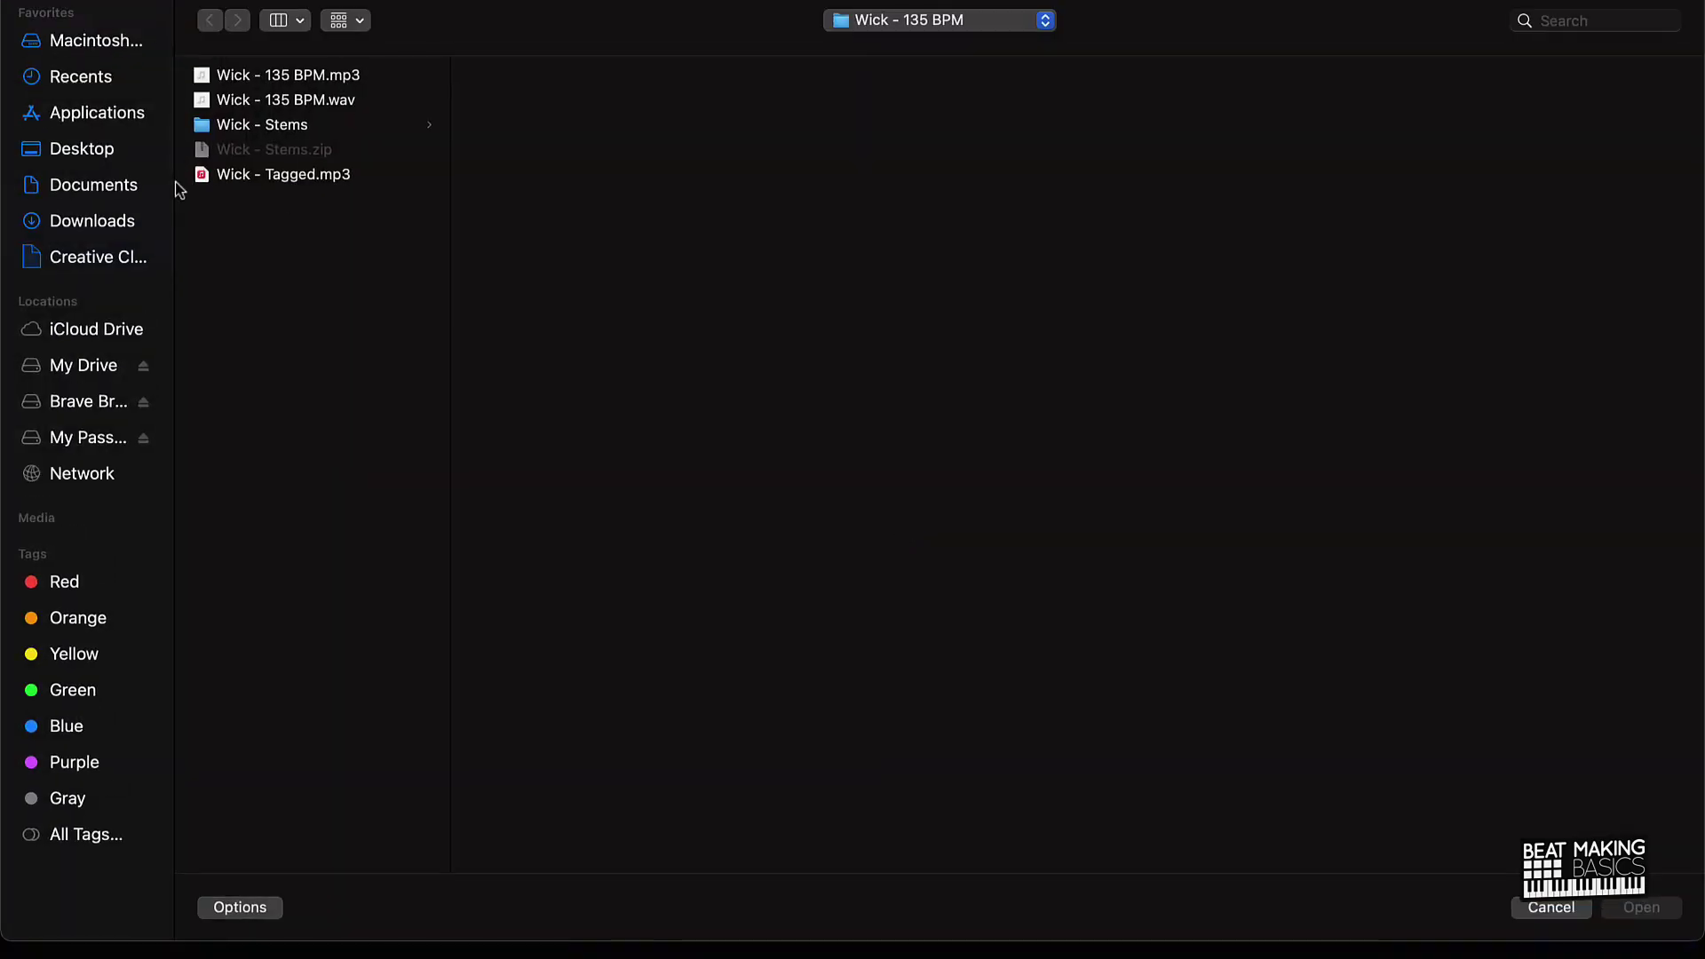
pyautogui.click(251, 178)
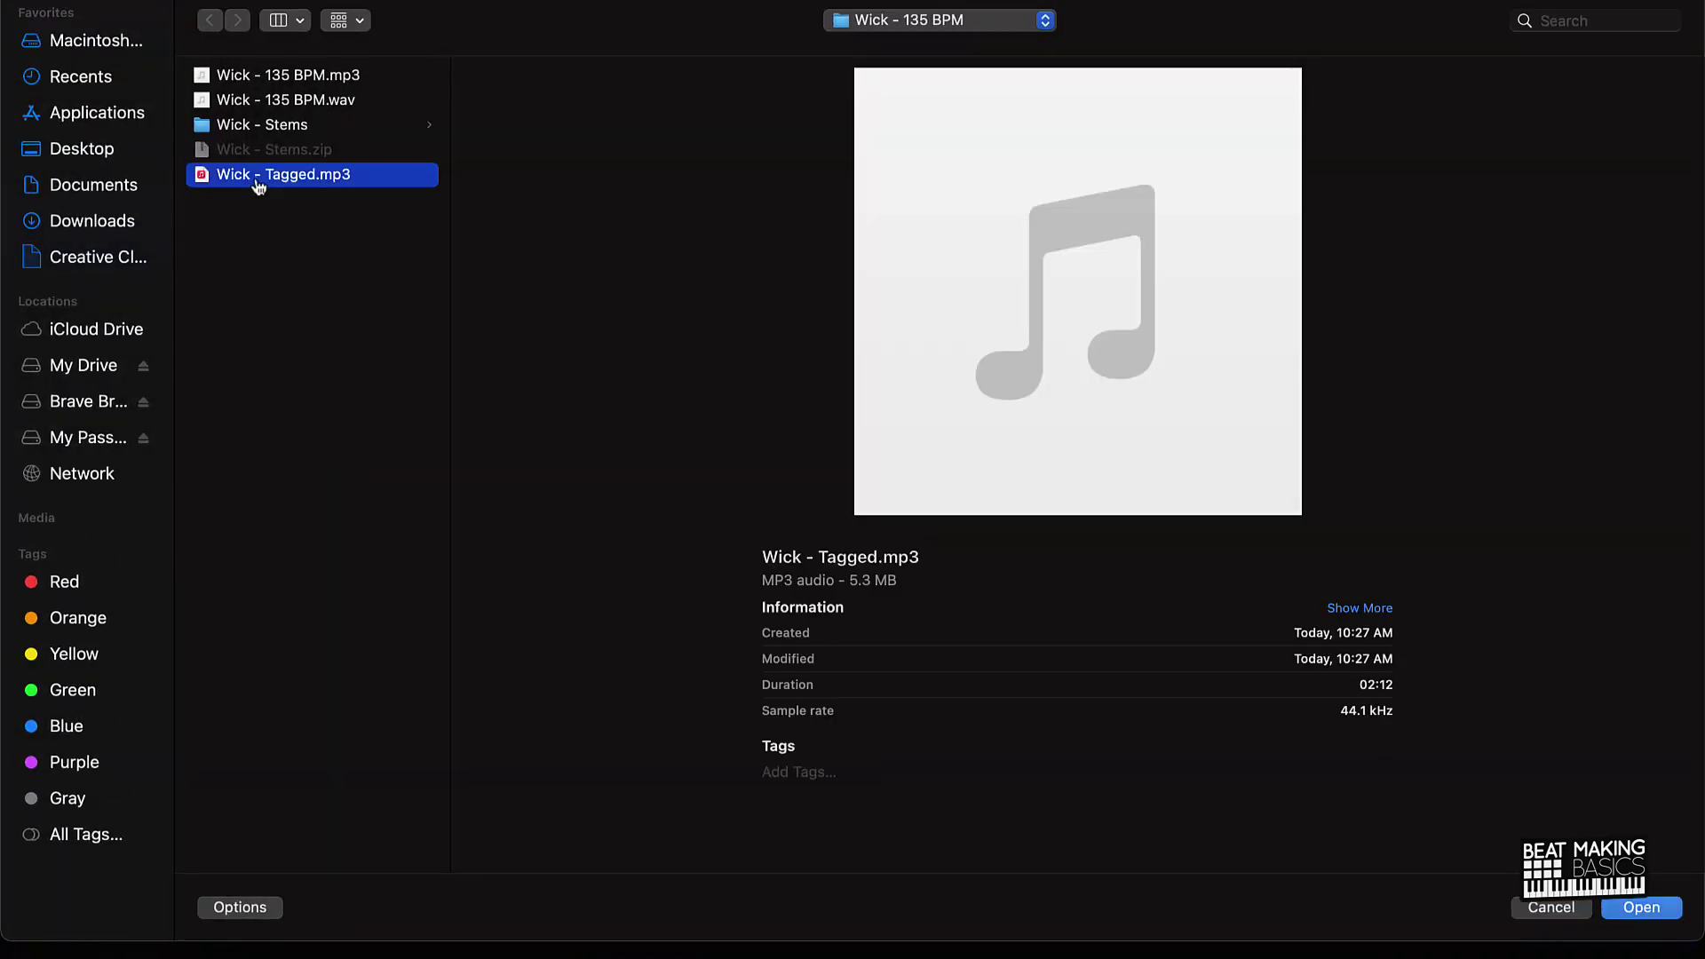
pyautogui.doubleClick(253, 178)
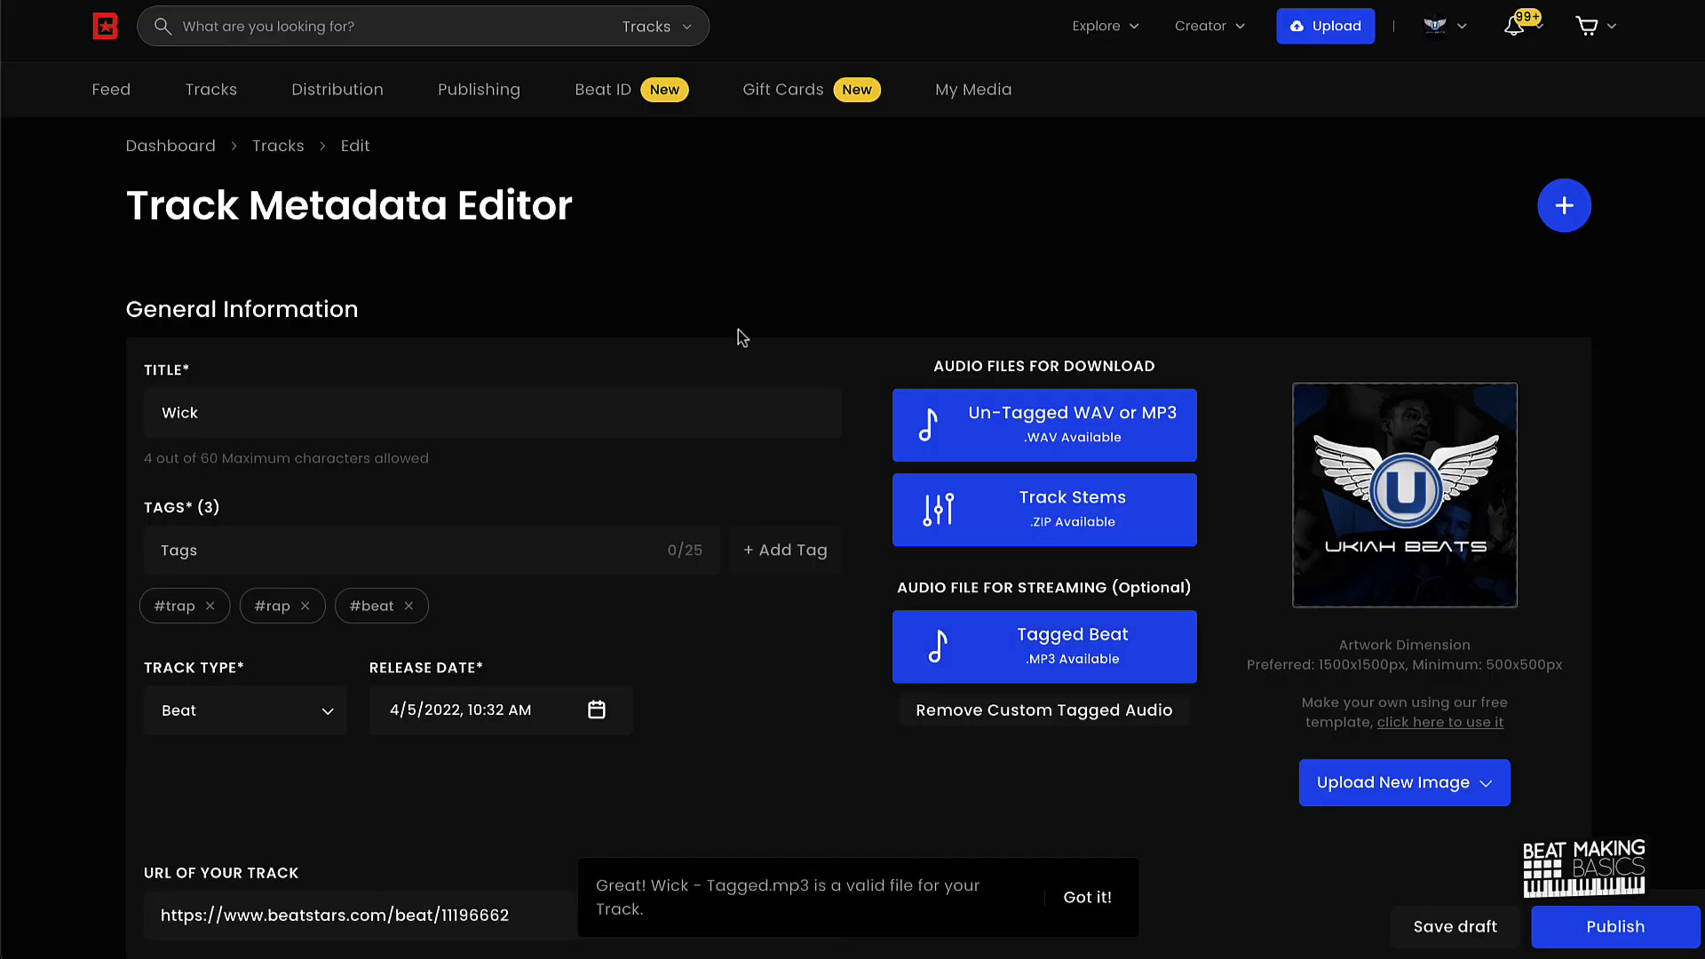
# Step: Dismiss the valid tagged MP3 file notice with Got it!
pyautogui.click(1079, 893)
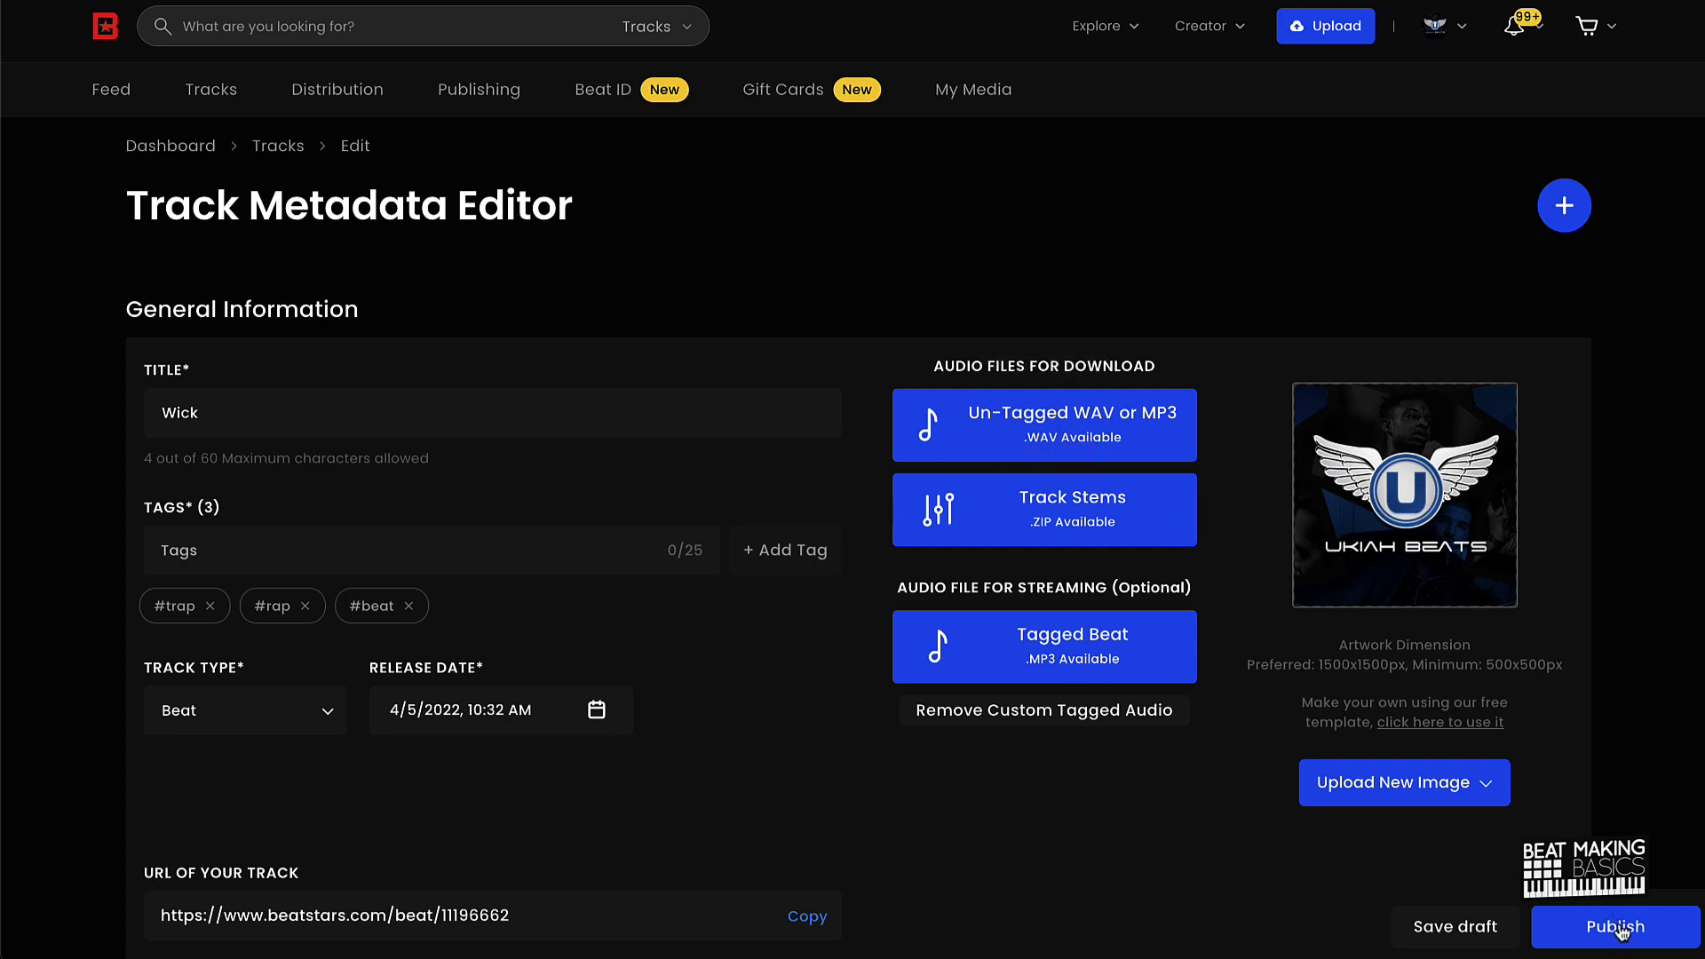
pyautogui.click(1414, 799)
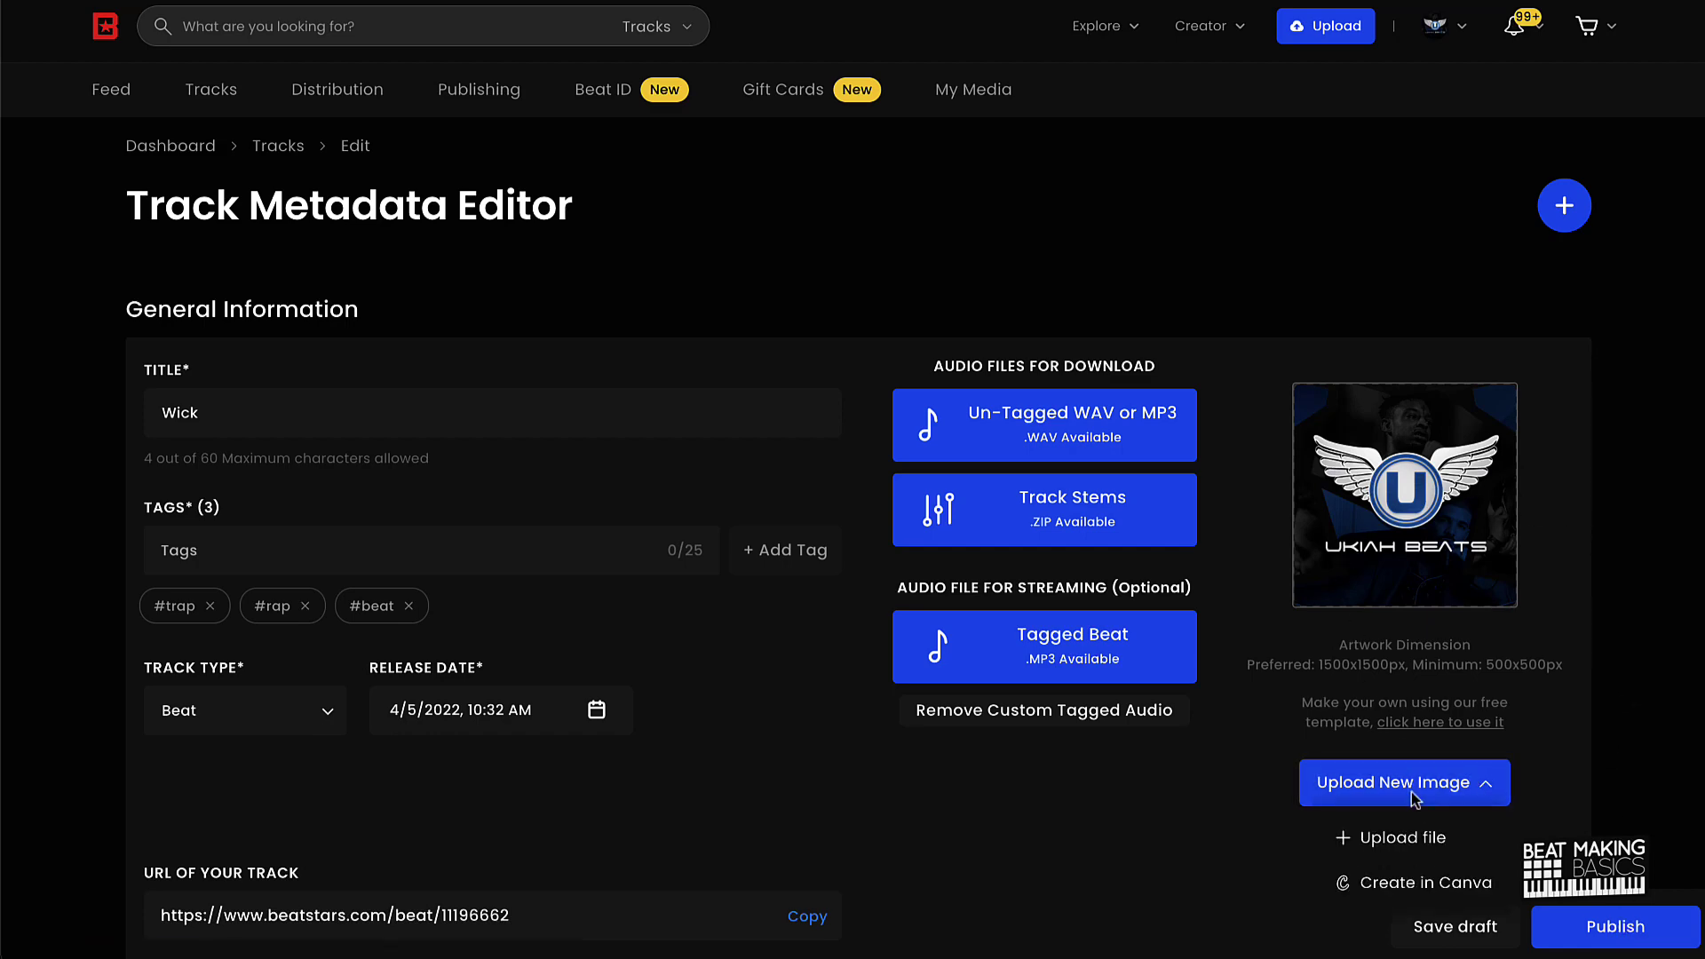
pyautogui.click(1423, 840)
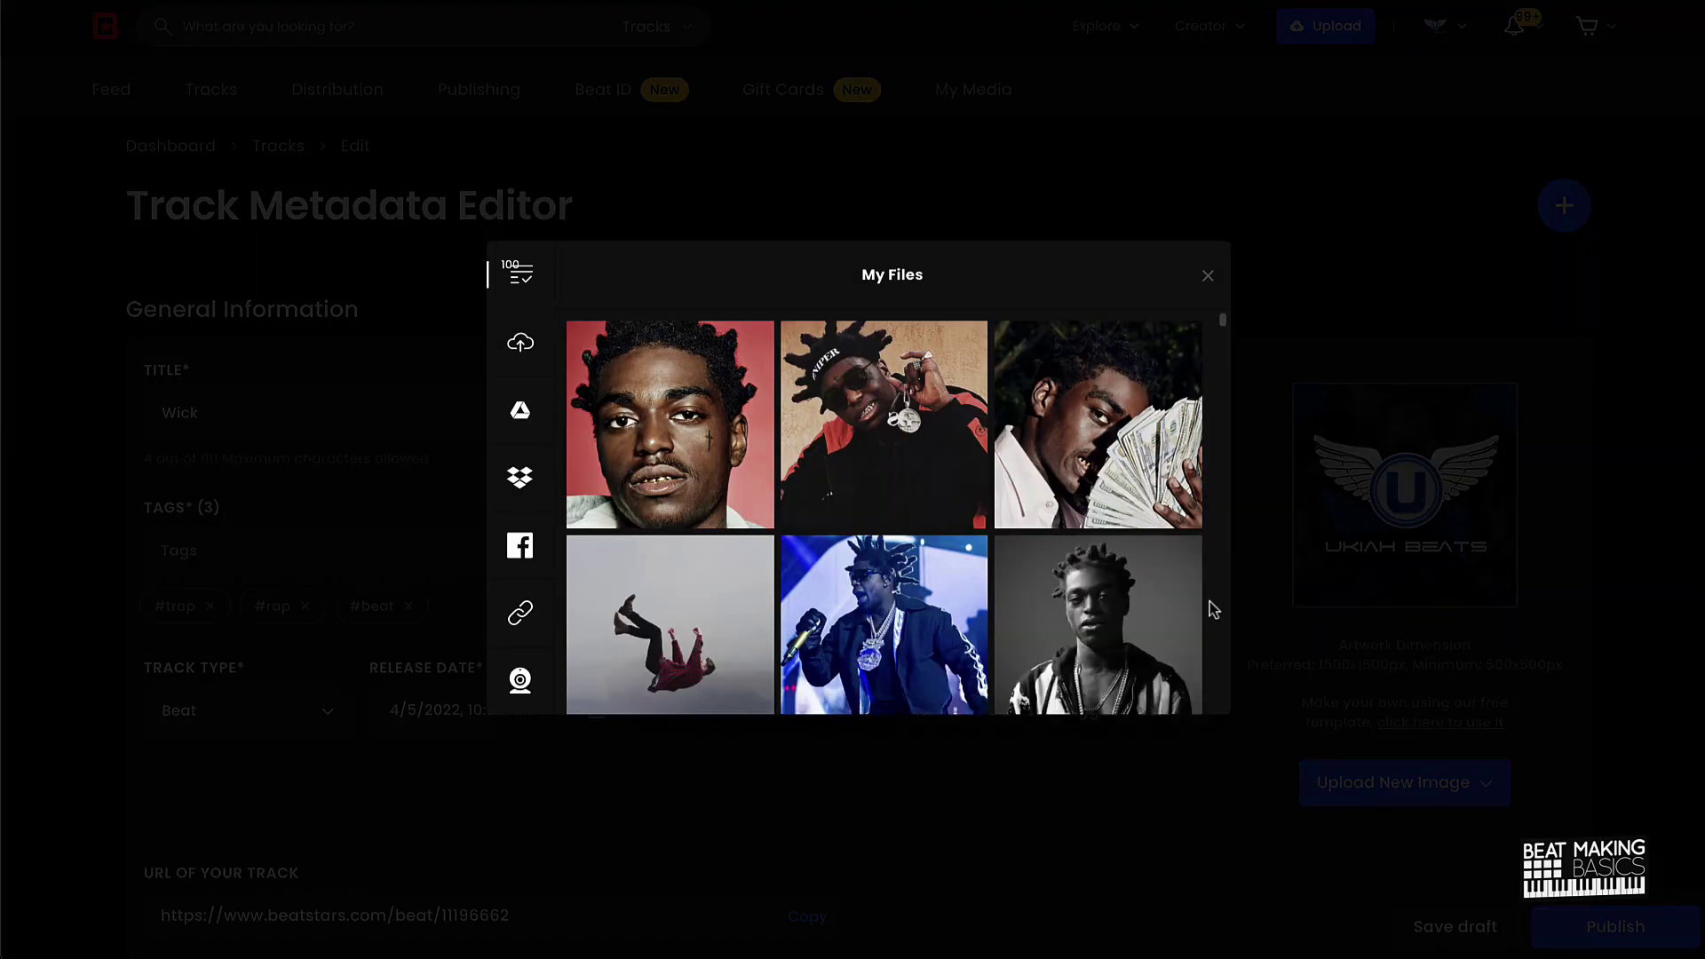
pyautogui.scroll(-20, 807, 591)
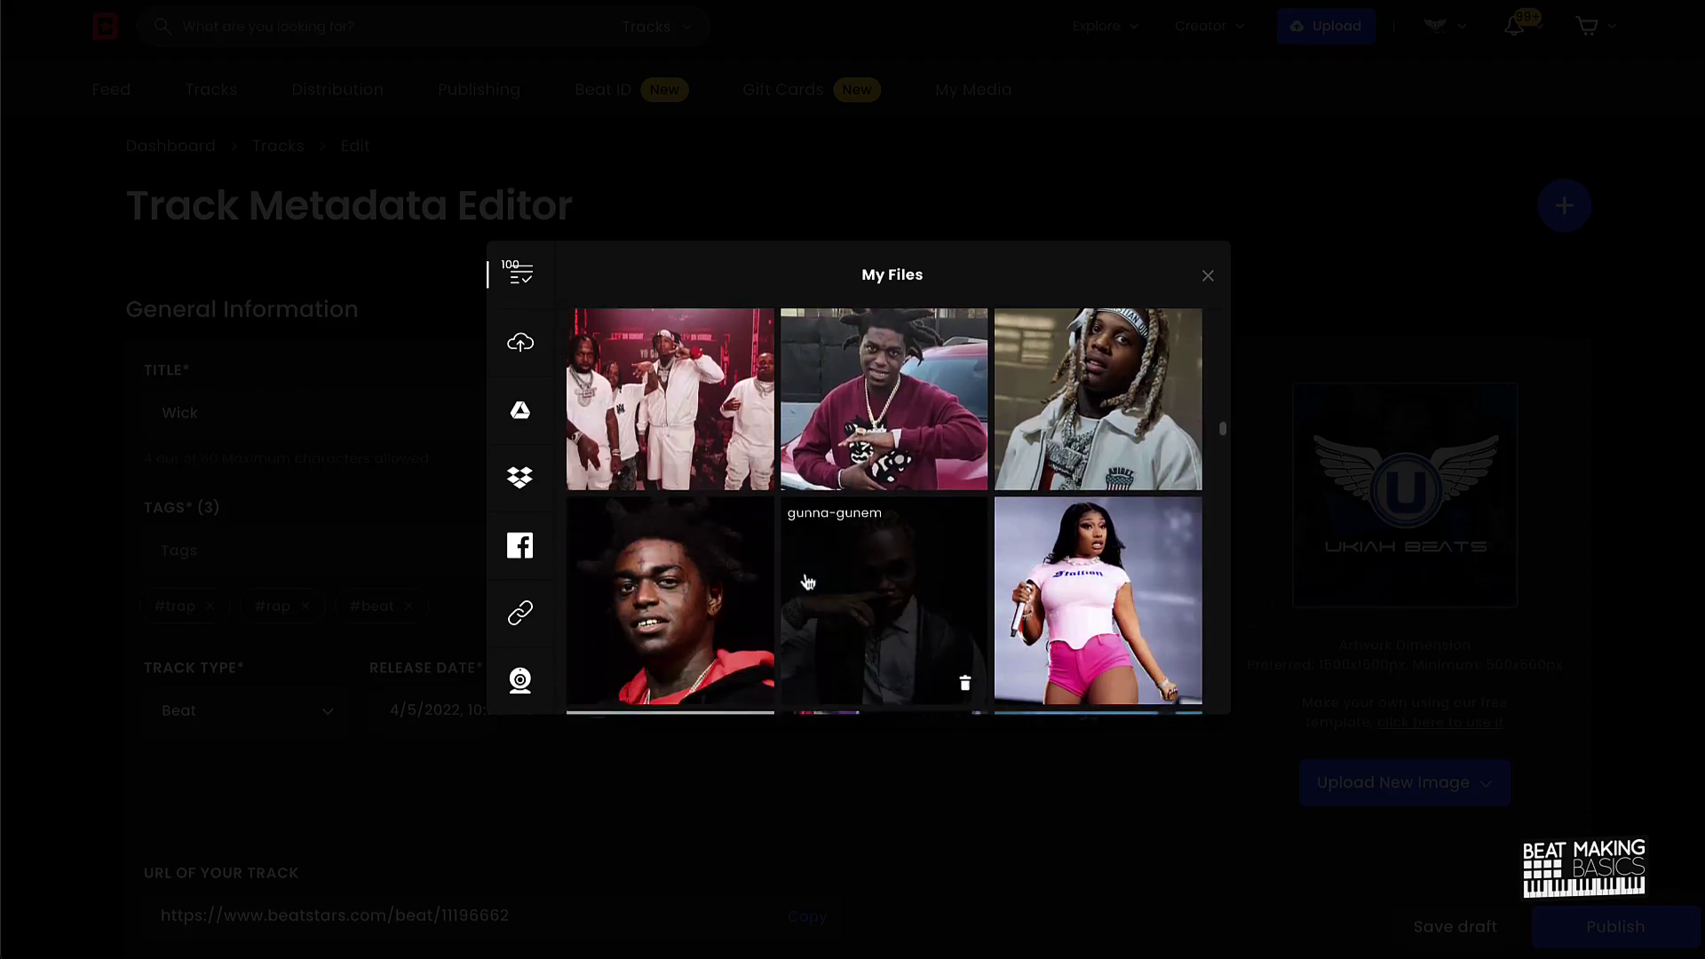
pyautogui.click(1207, 276)
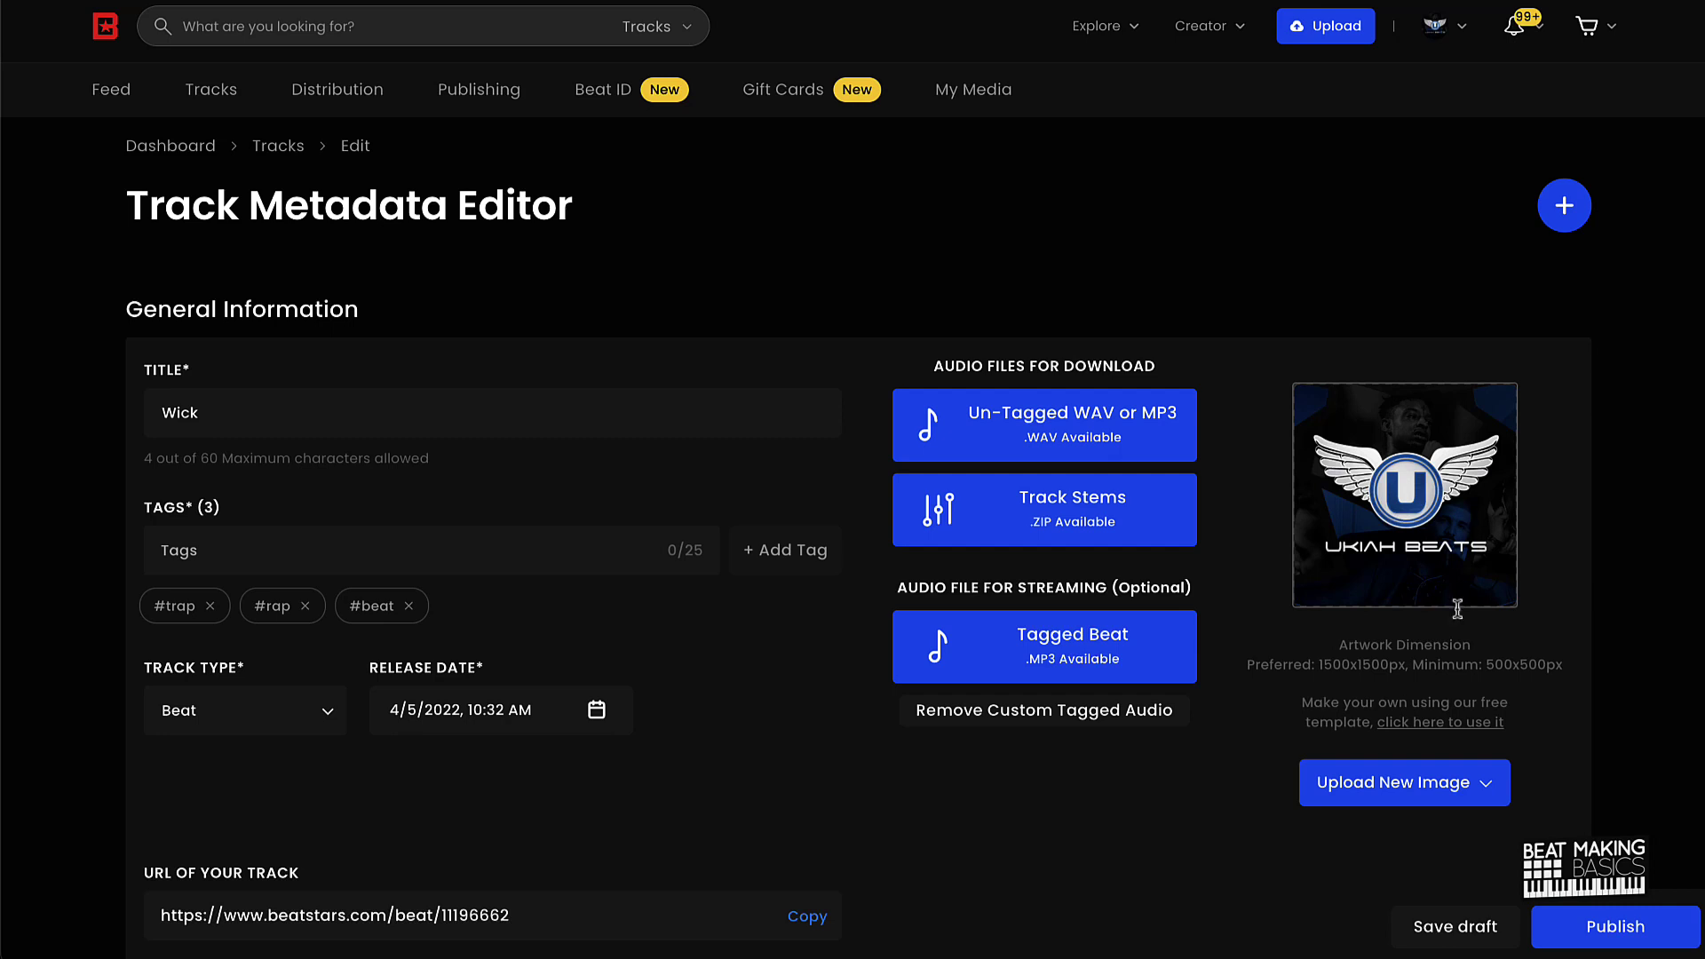
# Step: Publish Wick, dismiss the confirmation, and refresh the My Tracks list
pyautogui.click(1625, 943)
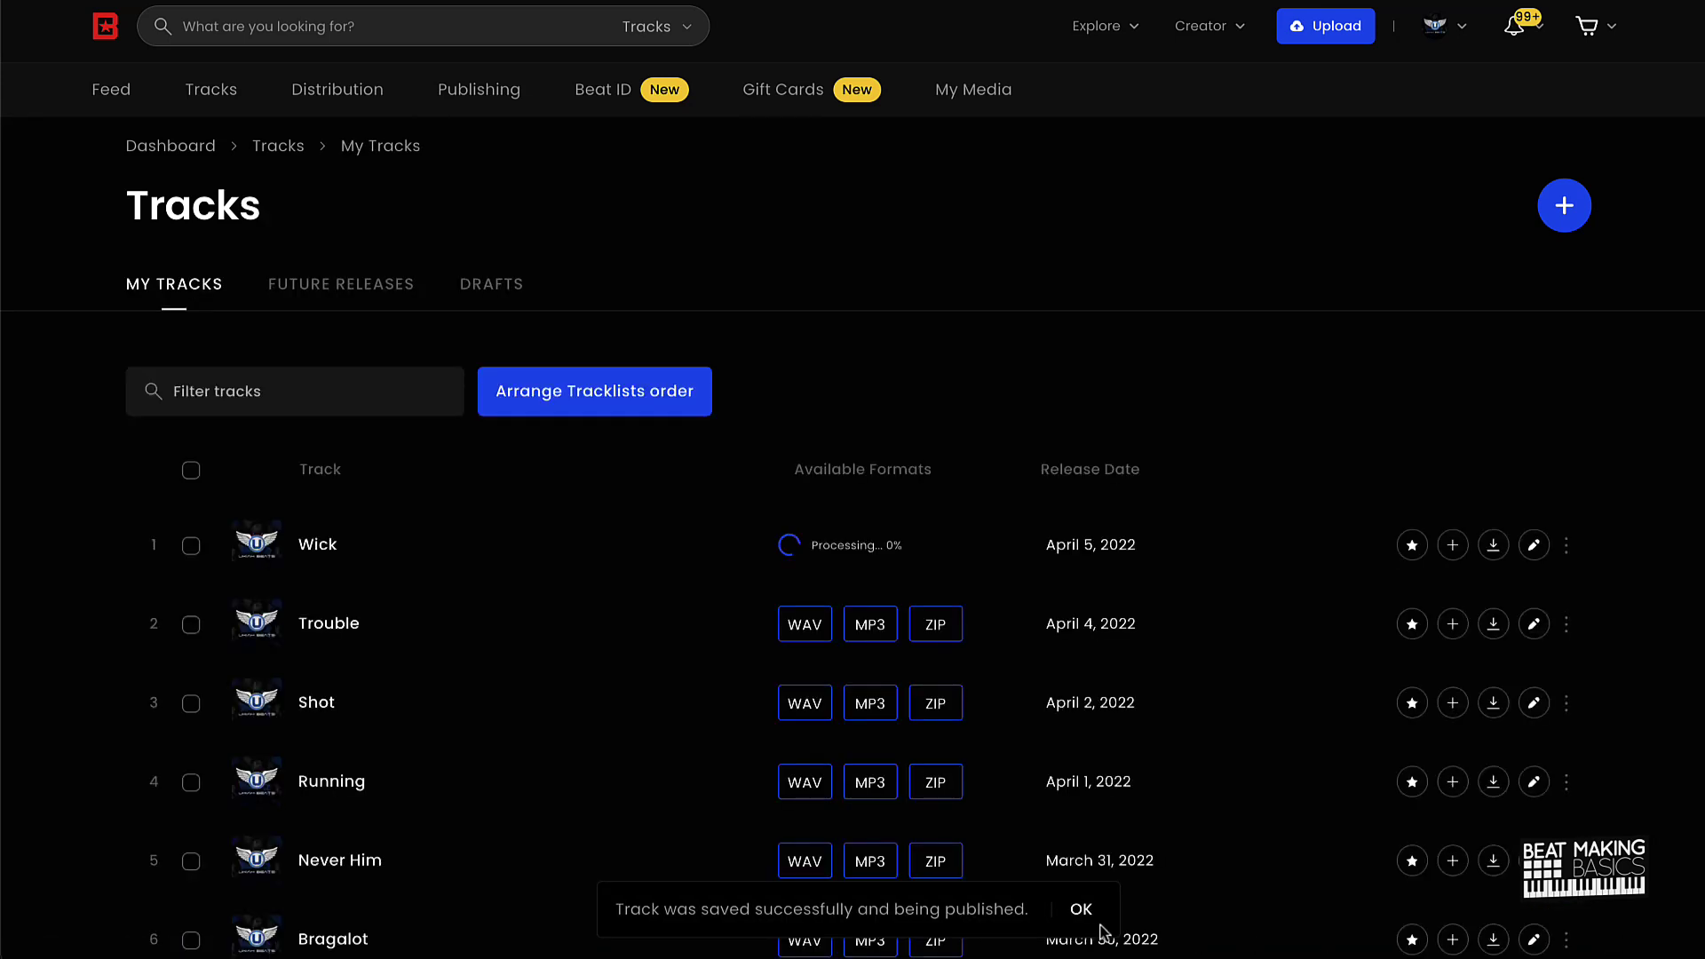
pyautogui.click(1081, 911)
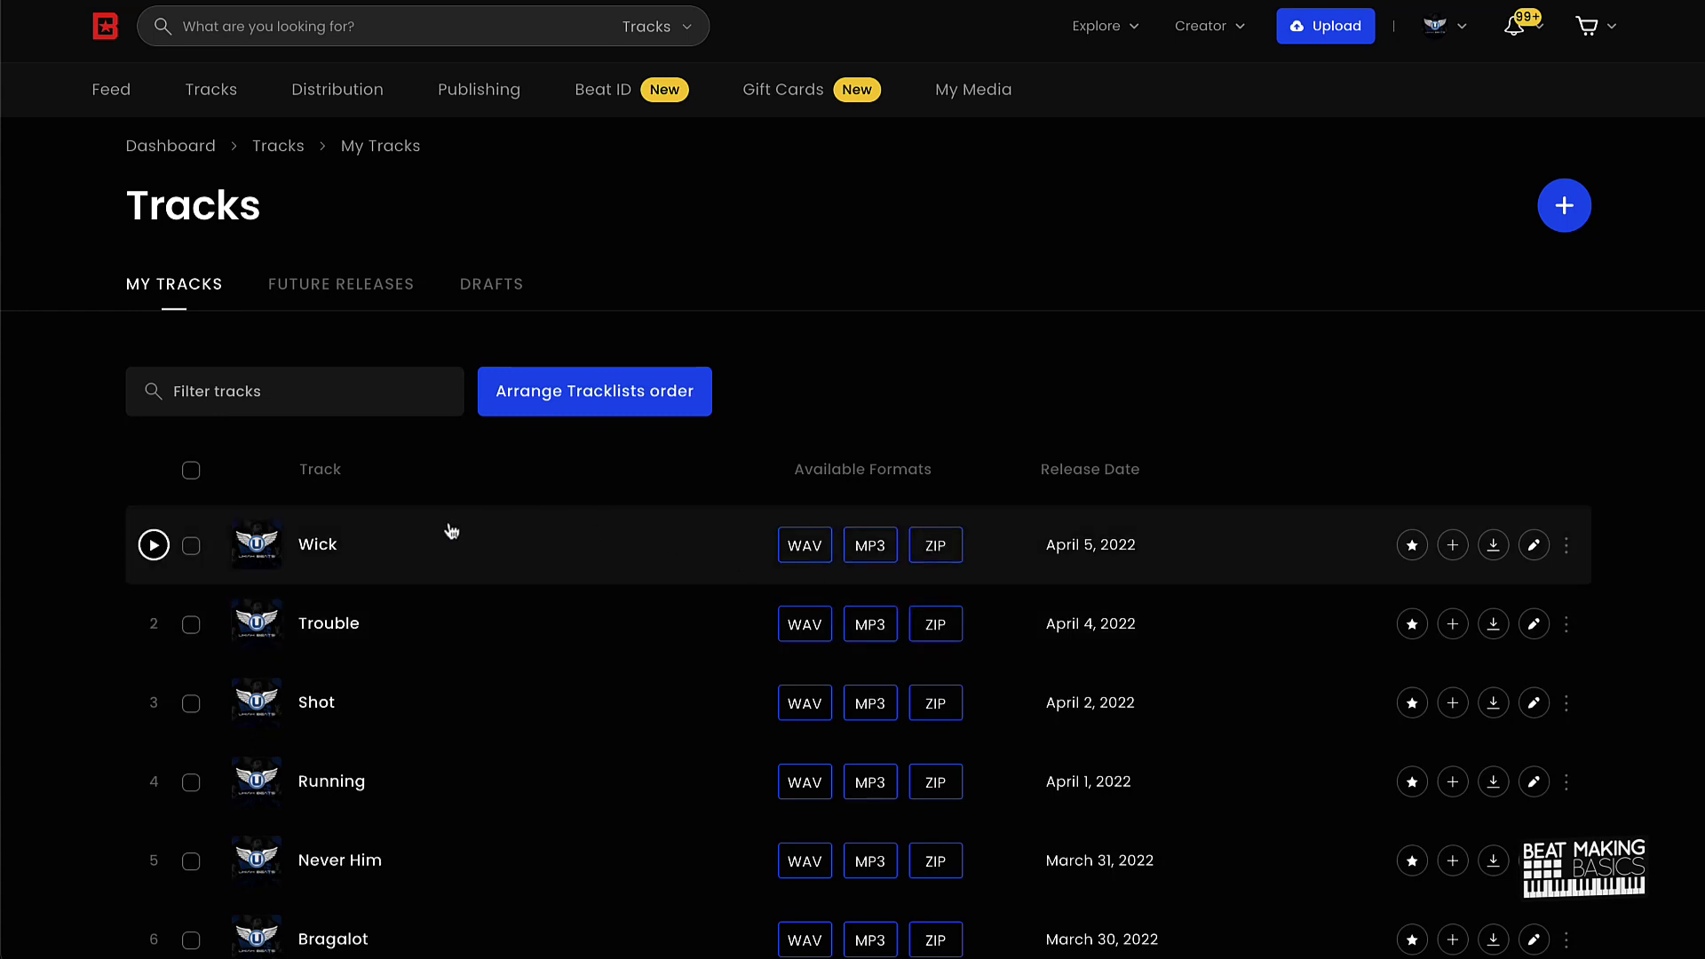
pyautogui.press('F5')
# Step: Play the Wick beat from the track list, then pause it
pyautogui.click(153, 545)
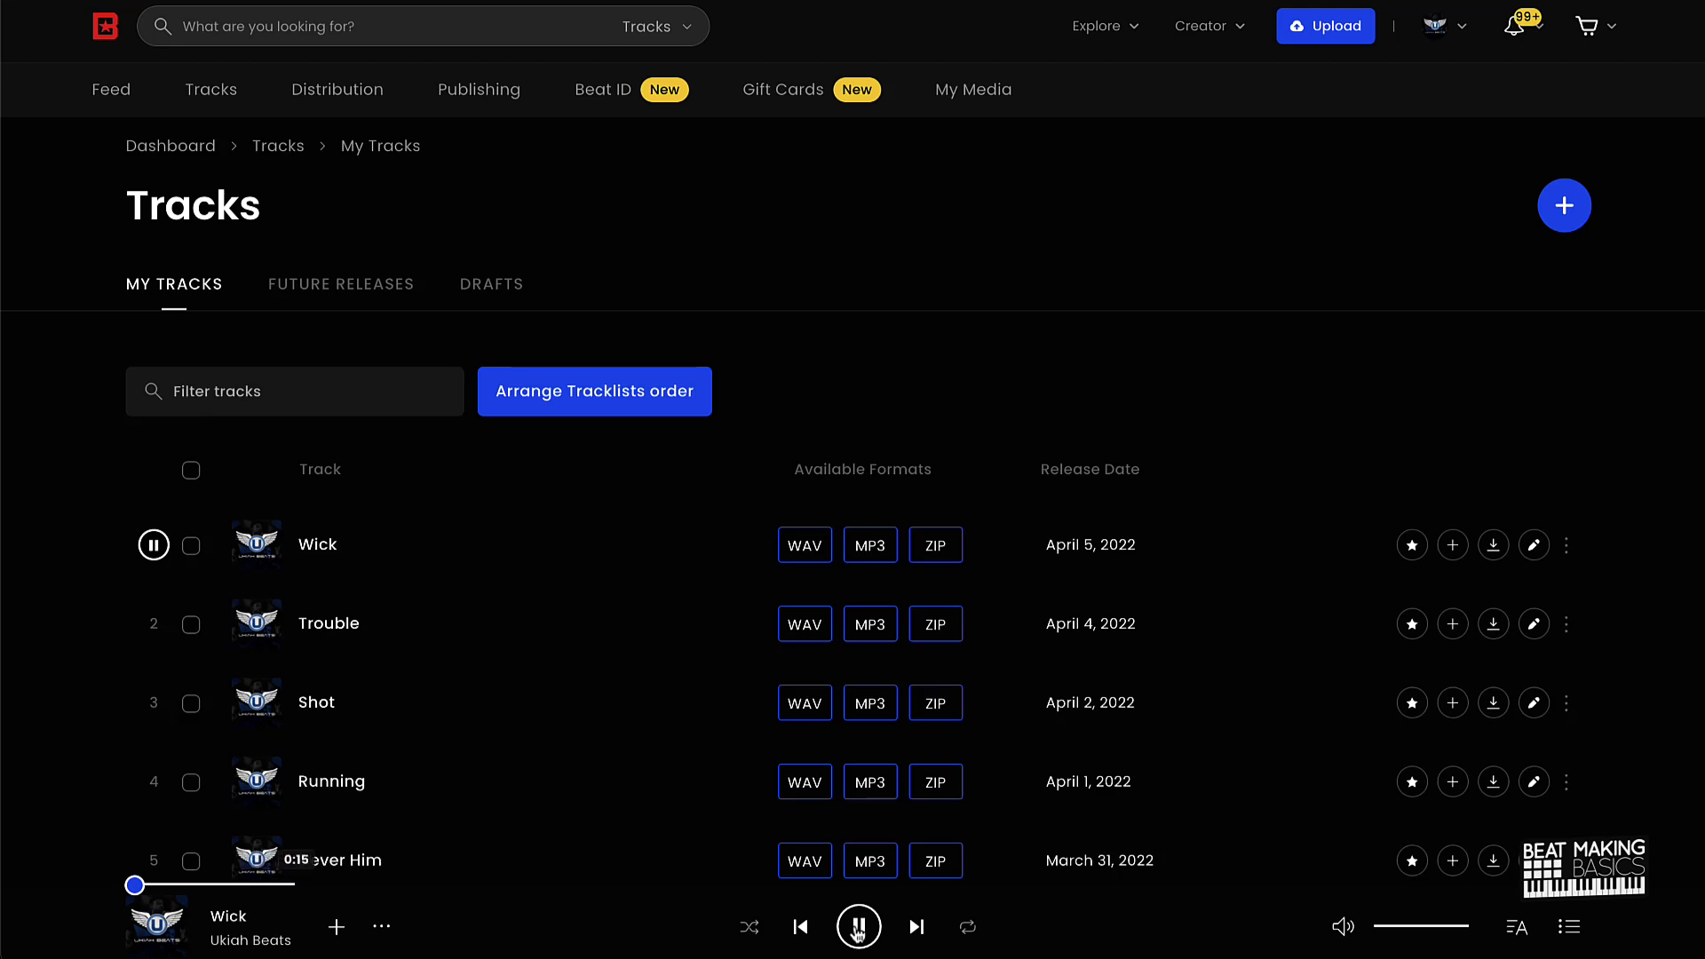
pyautogui.click(856, 929)
pyautogui.scroll(-15, 77, 179)
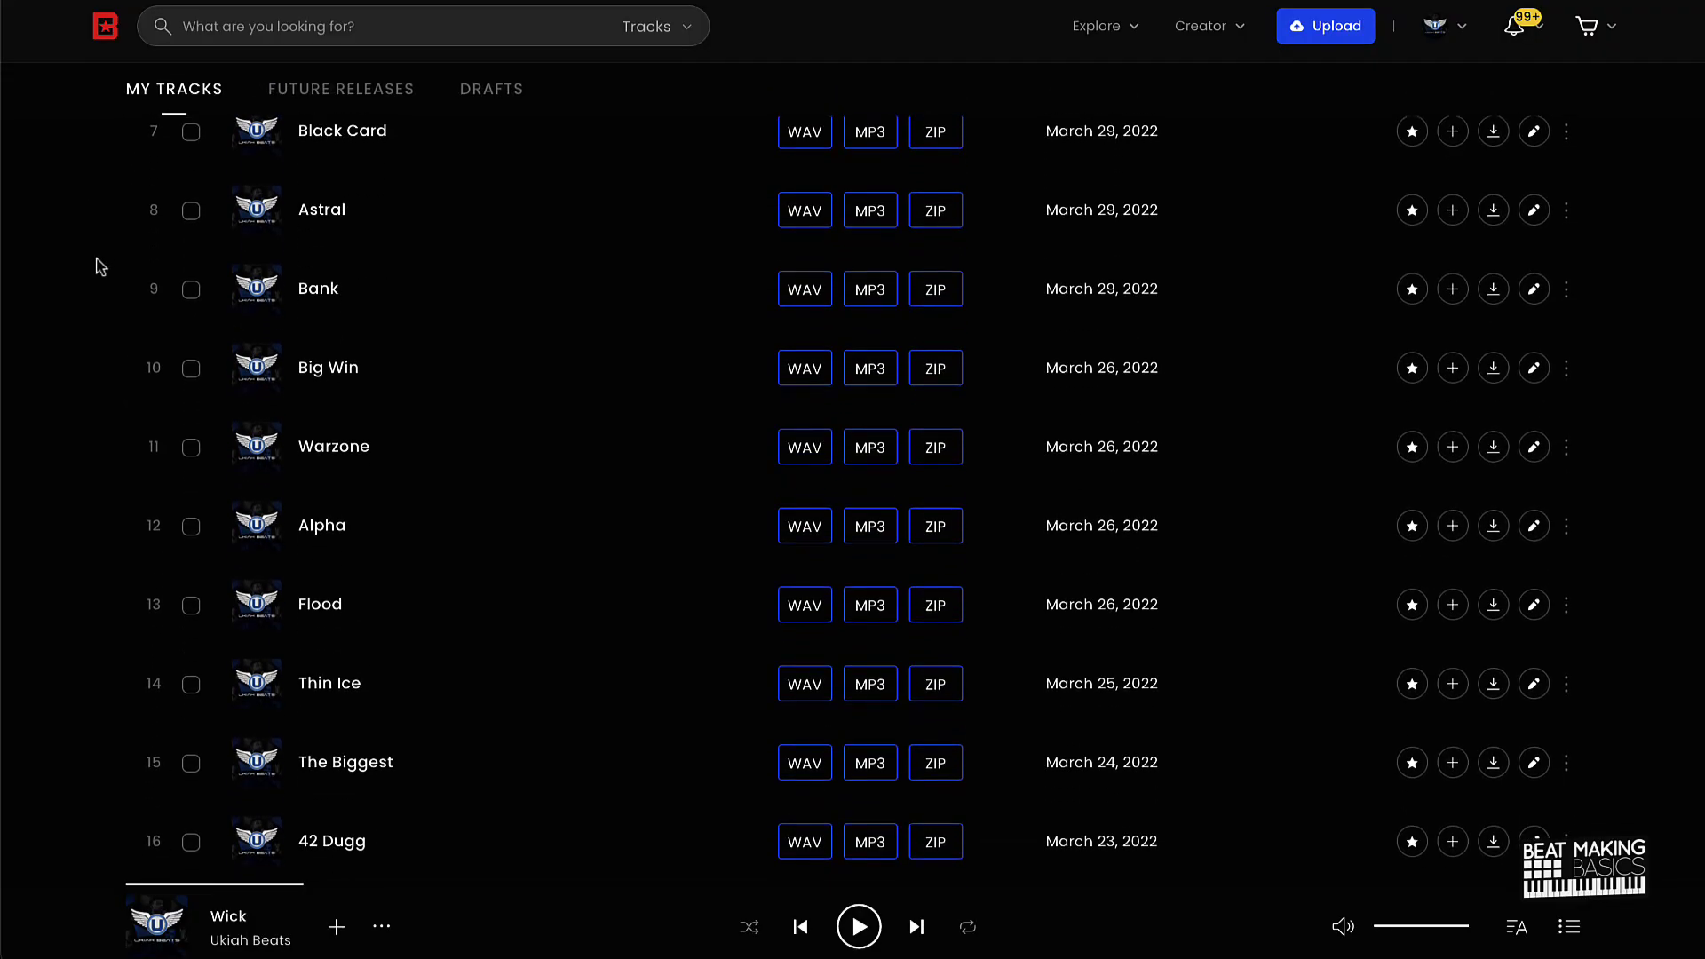
pyautogui.scroll(-3, 86, 254)
pyautogui.scroll(-15, 85, 254)
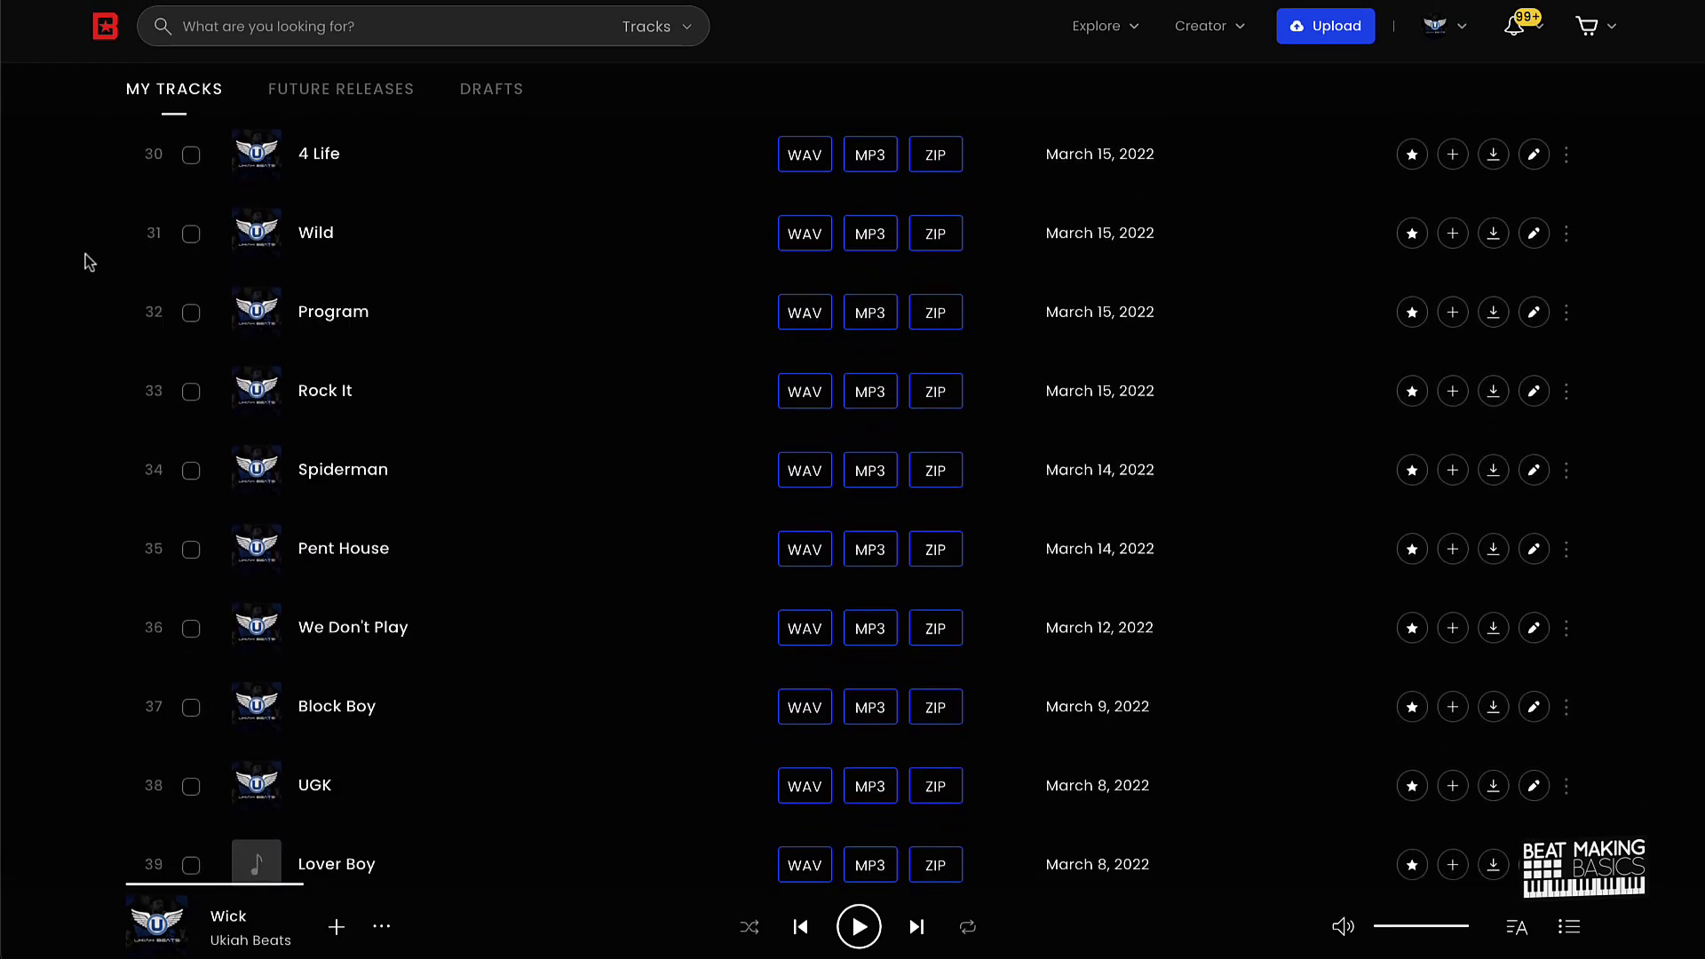
pyautogui.scroll(-1, 85, 254)
pyautogui.scroll(20, 86, 257)
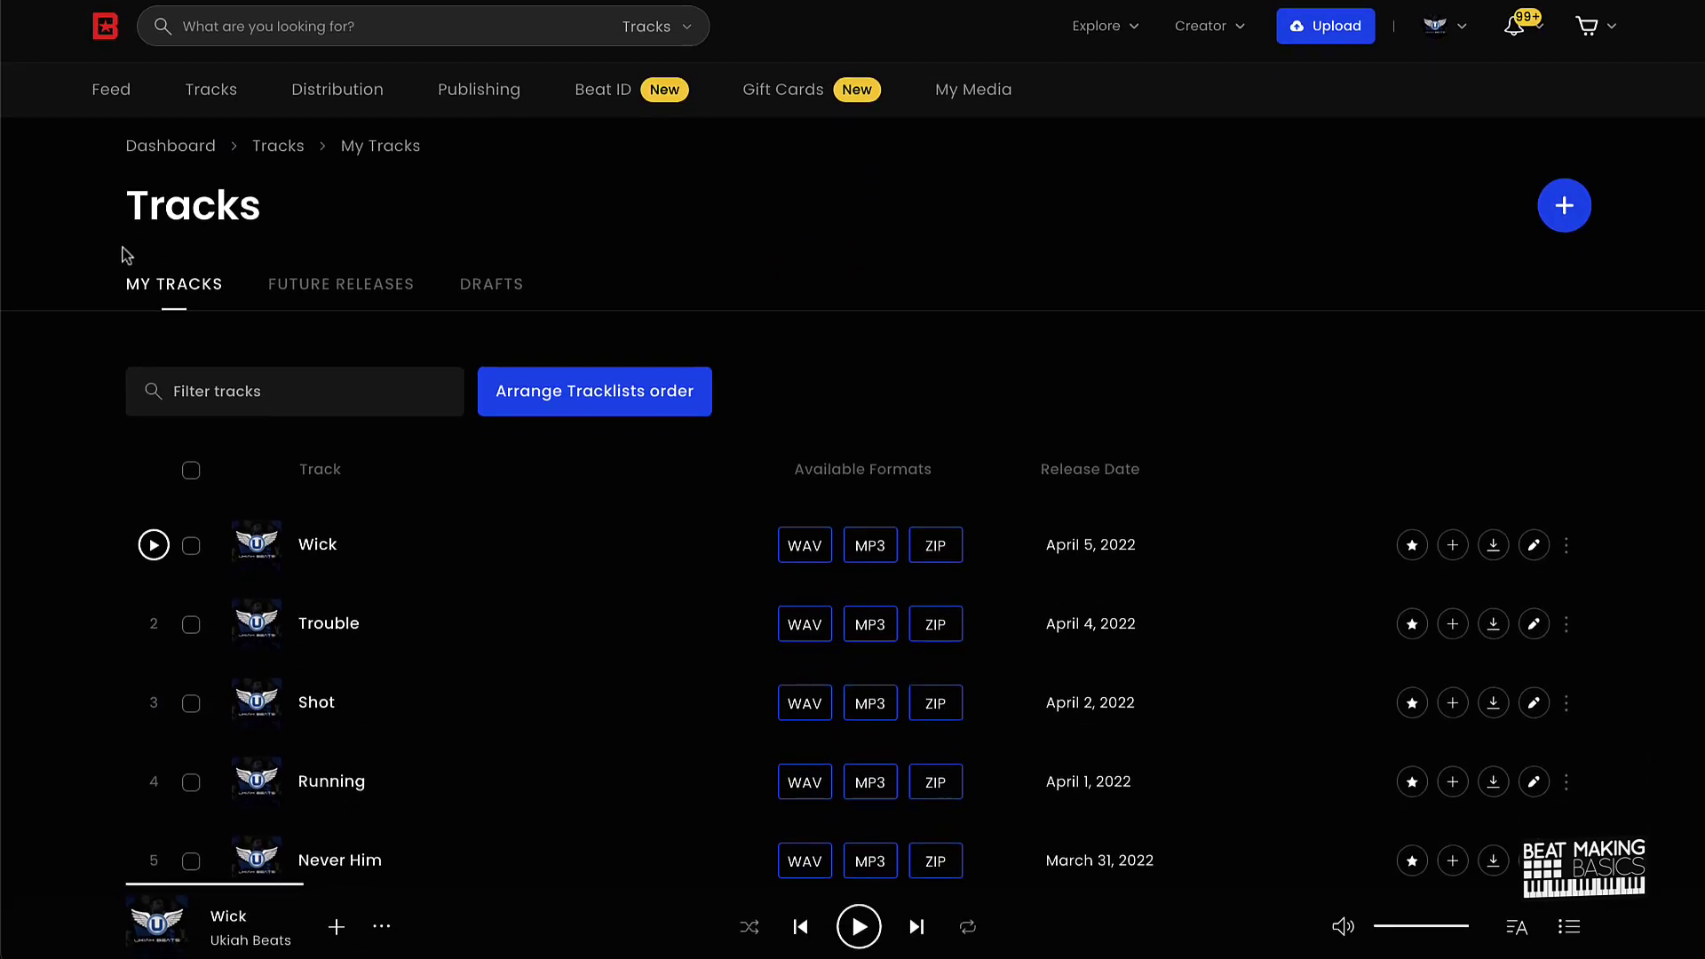